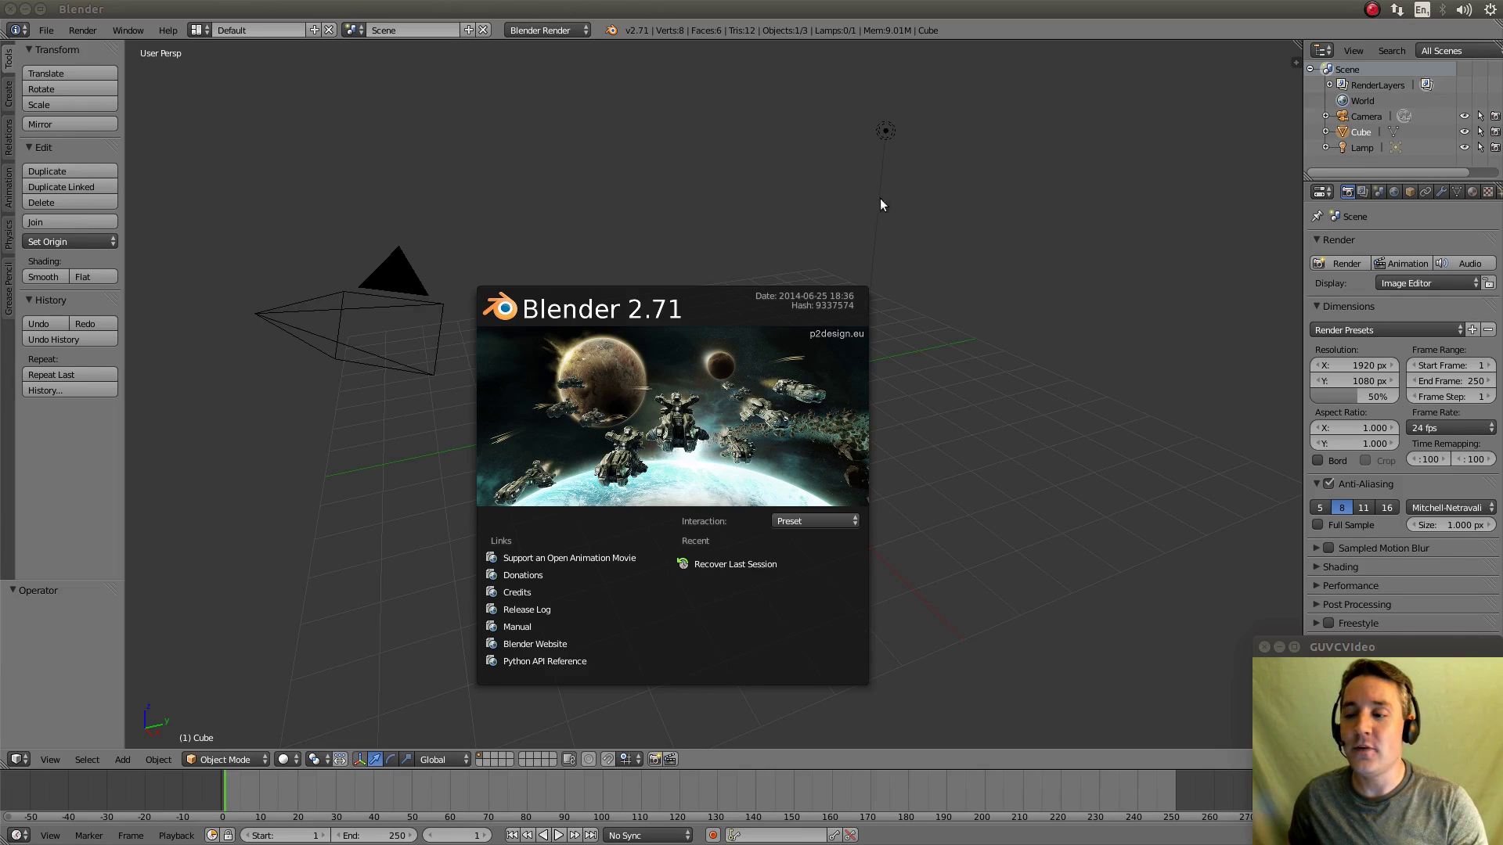
Step: Dismiss the splash screen and show the screen layout list beside Default
left_click(637, 210)
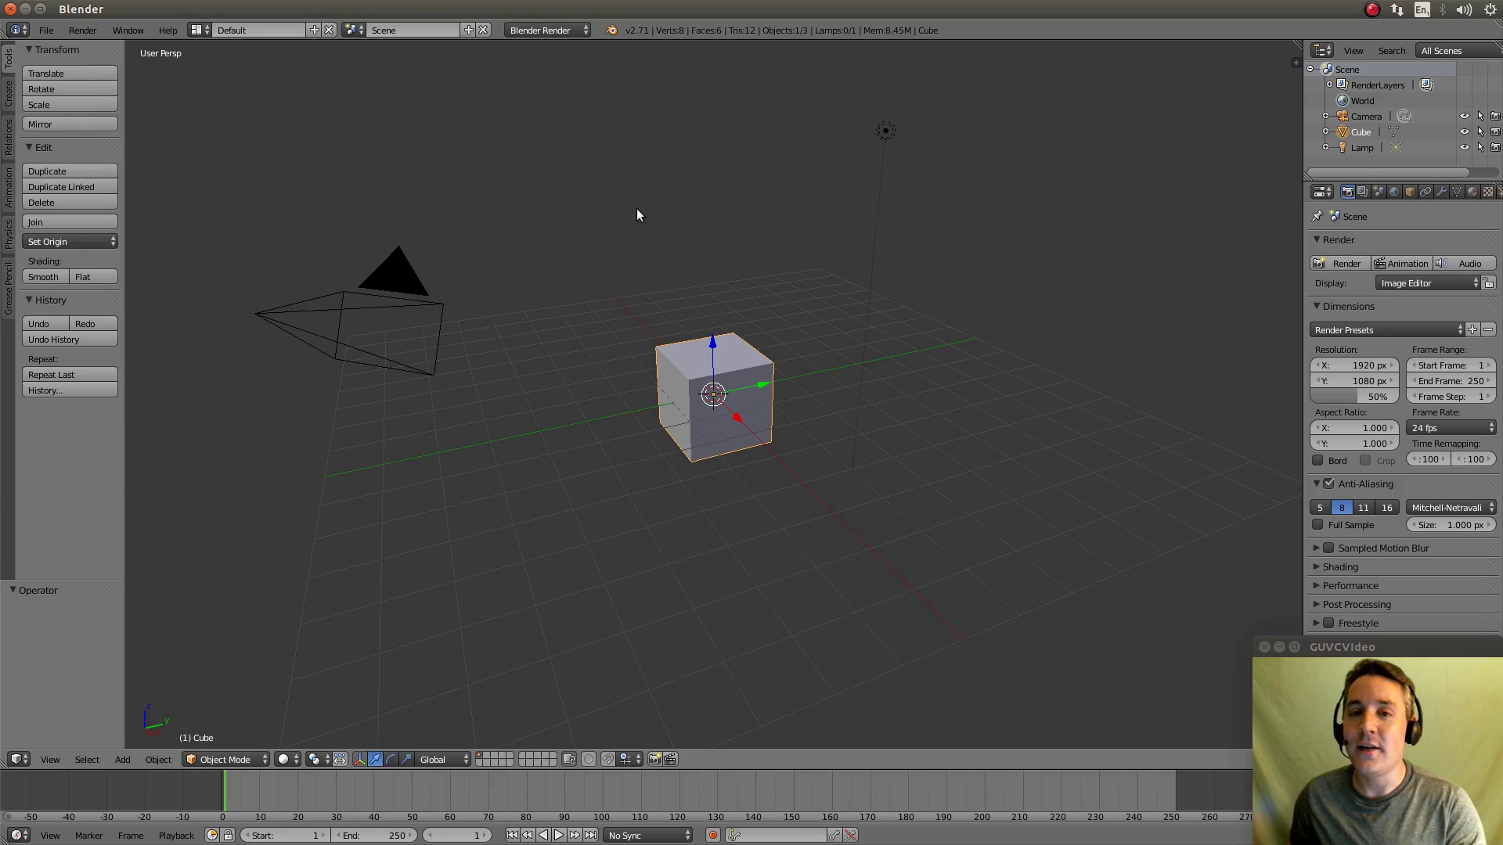
left_click(197, 30)
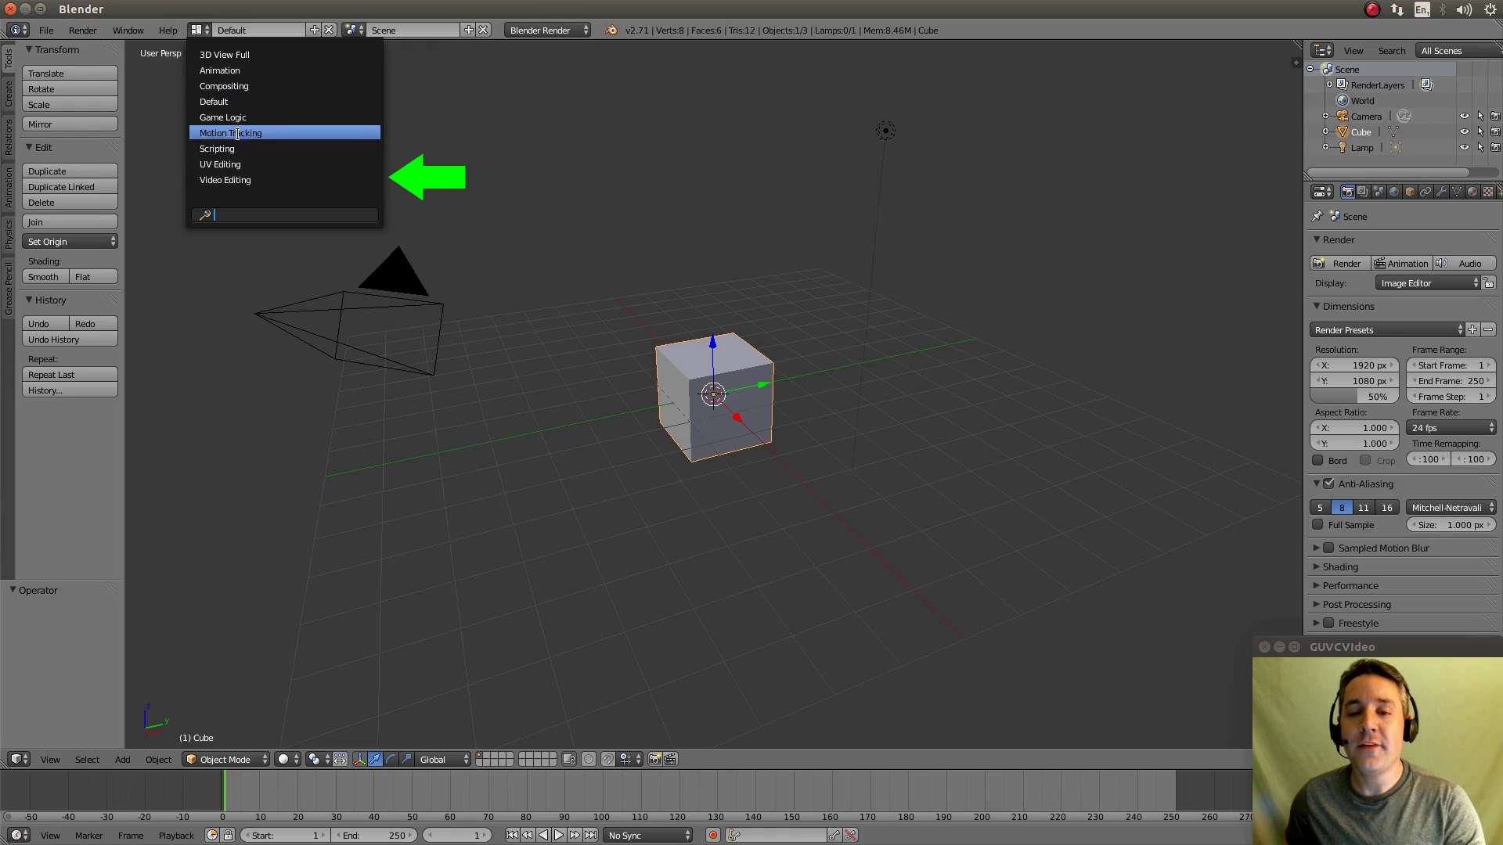
Step: Pick Video Editing from the screen layout list
left_click(270, 180)
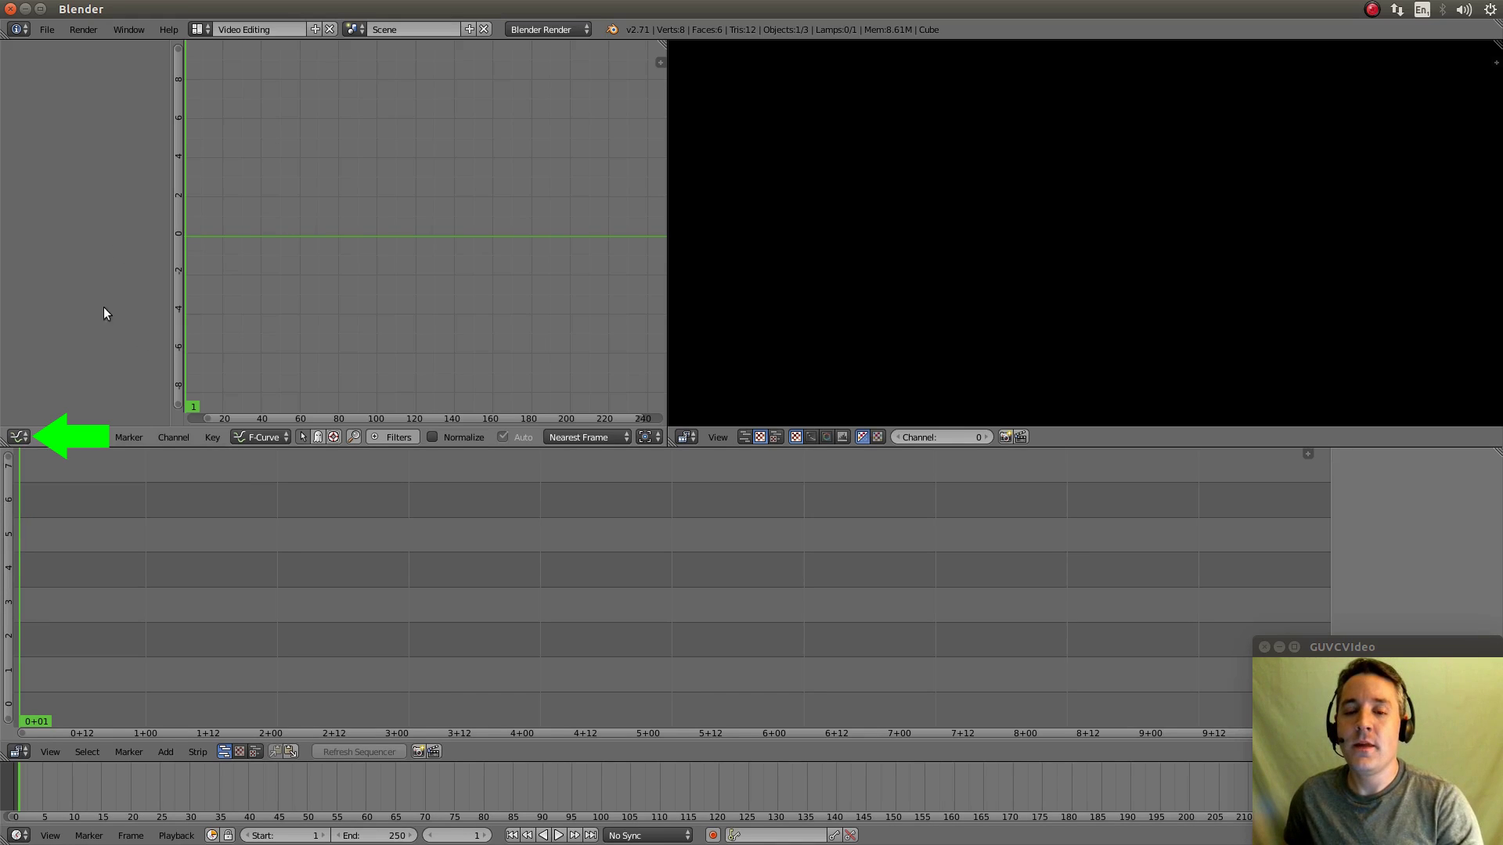
Step: Change the top-left graph area to the Properties editor showing render settings, narrowing it slightly
left_click(20, 438)
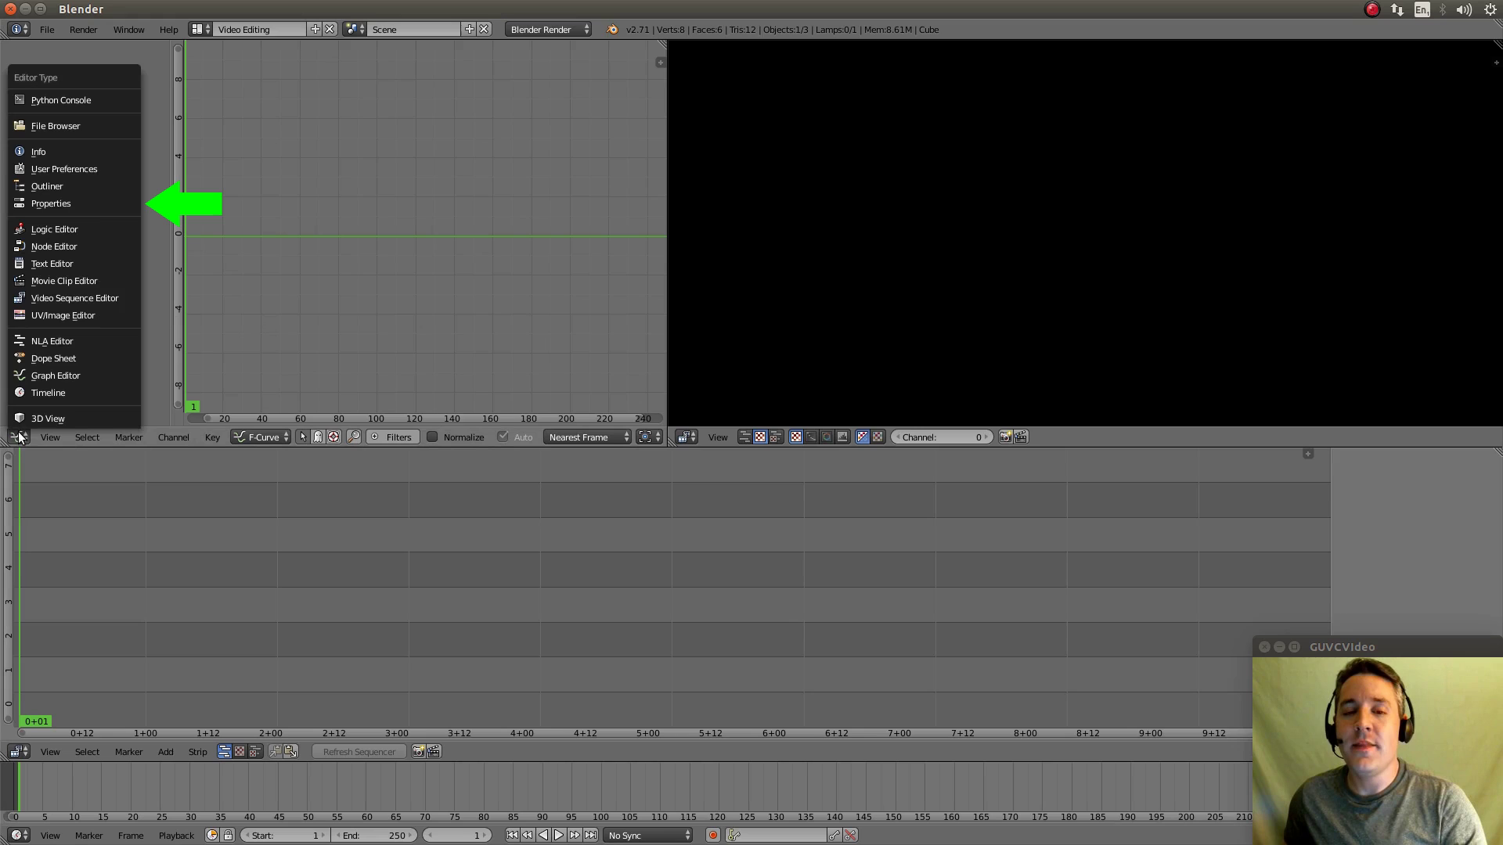
left_click(81, 204)
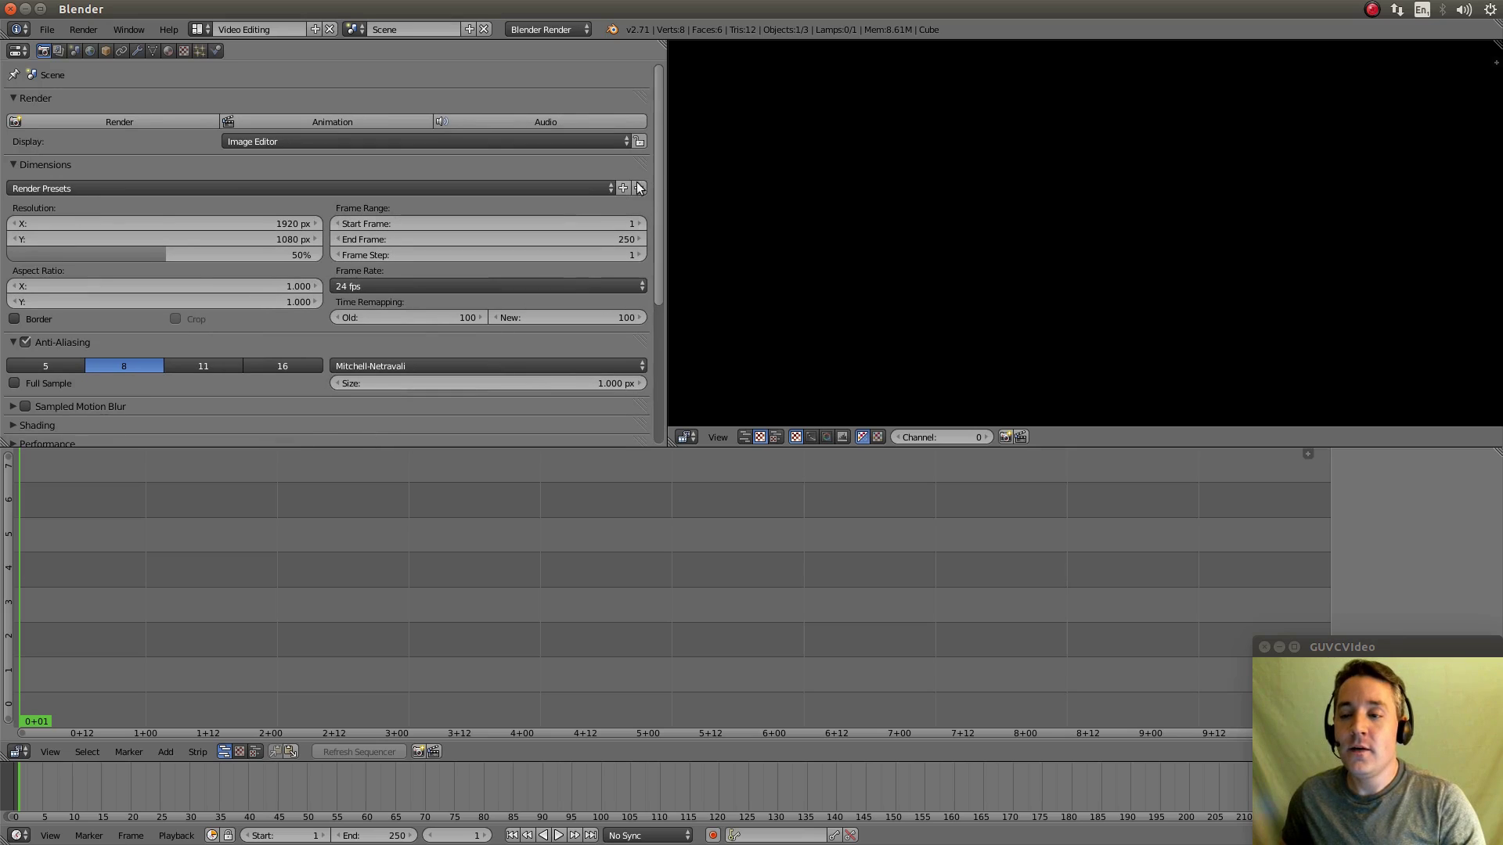
left_click_drag(667, 163, 664, 165)
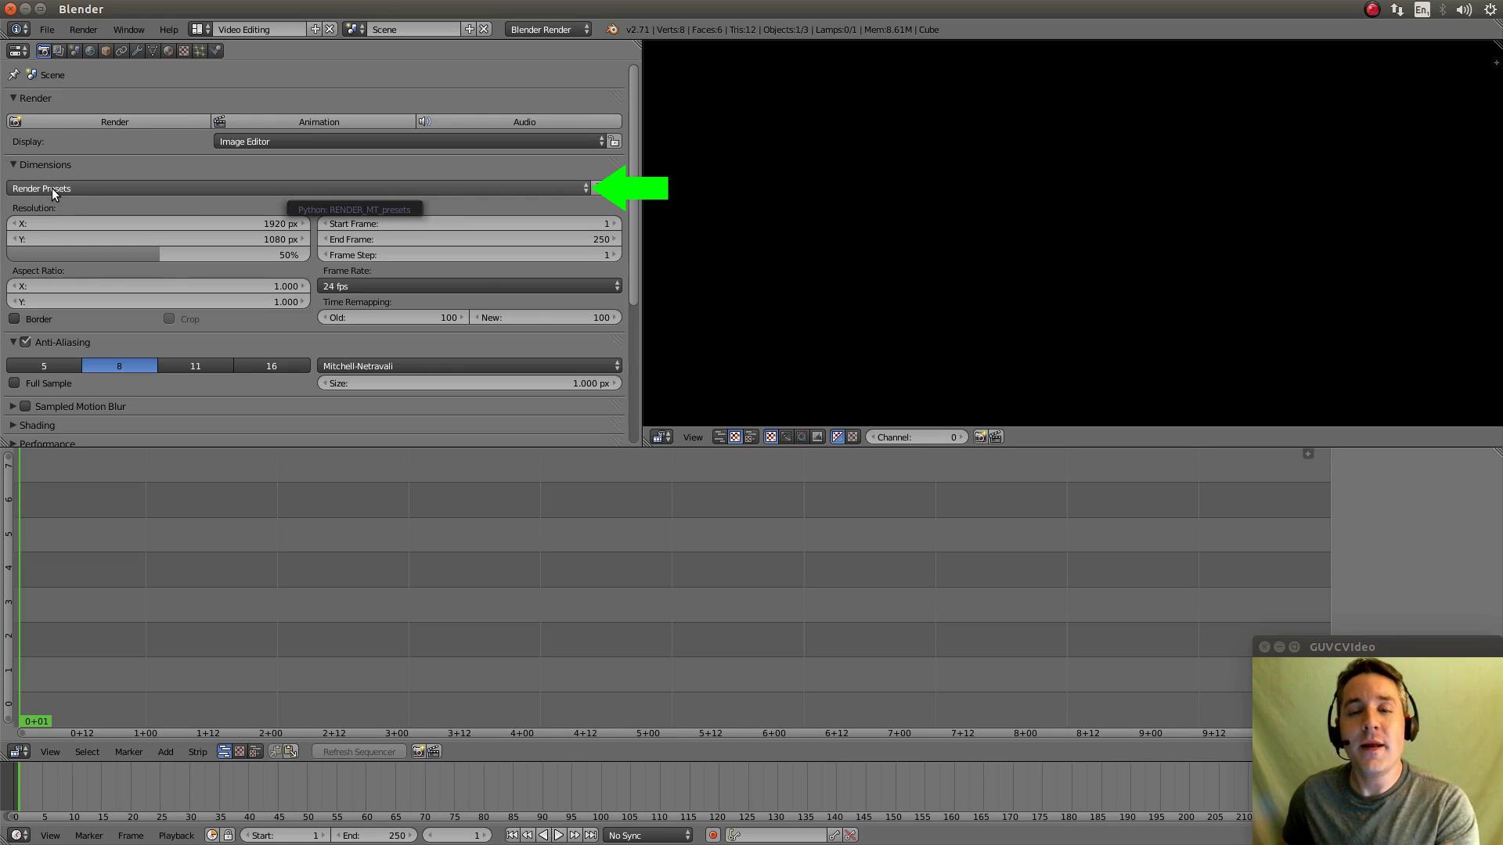
Step: Apply the HDTV 1080p render preset for 1920×1080 at 100% scale
left_click(52, 188)
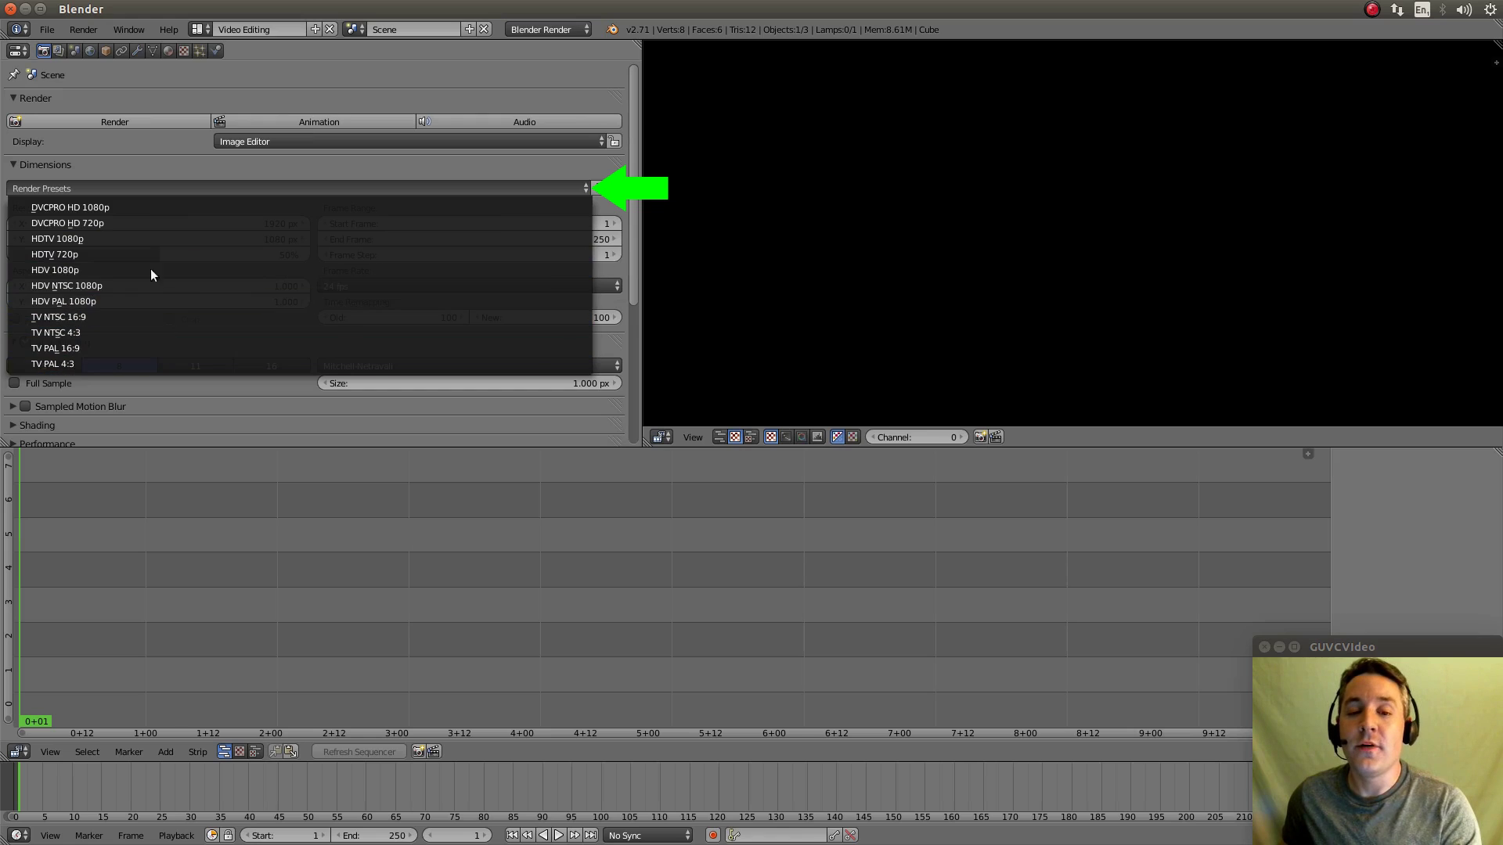
left_click(95, 255)
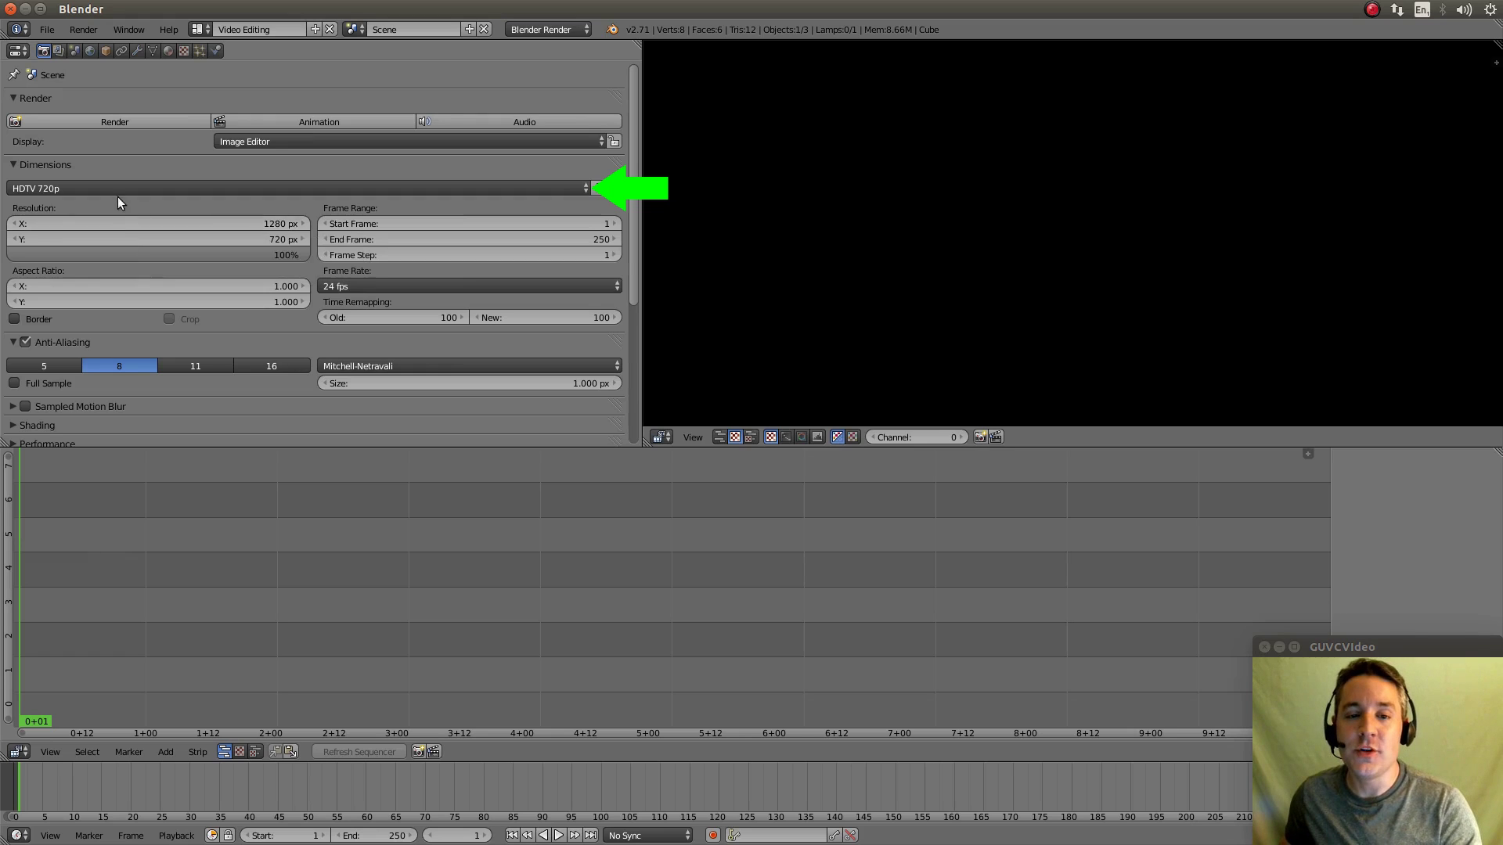
left_click(84, 188)
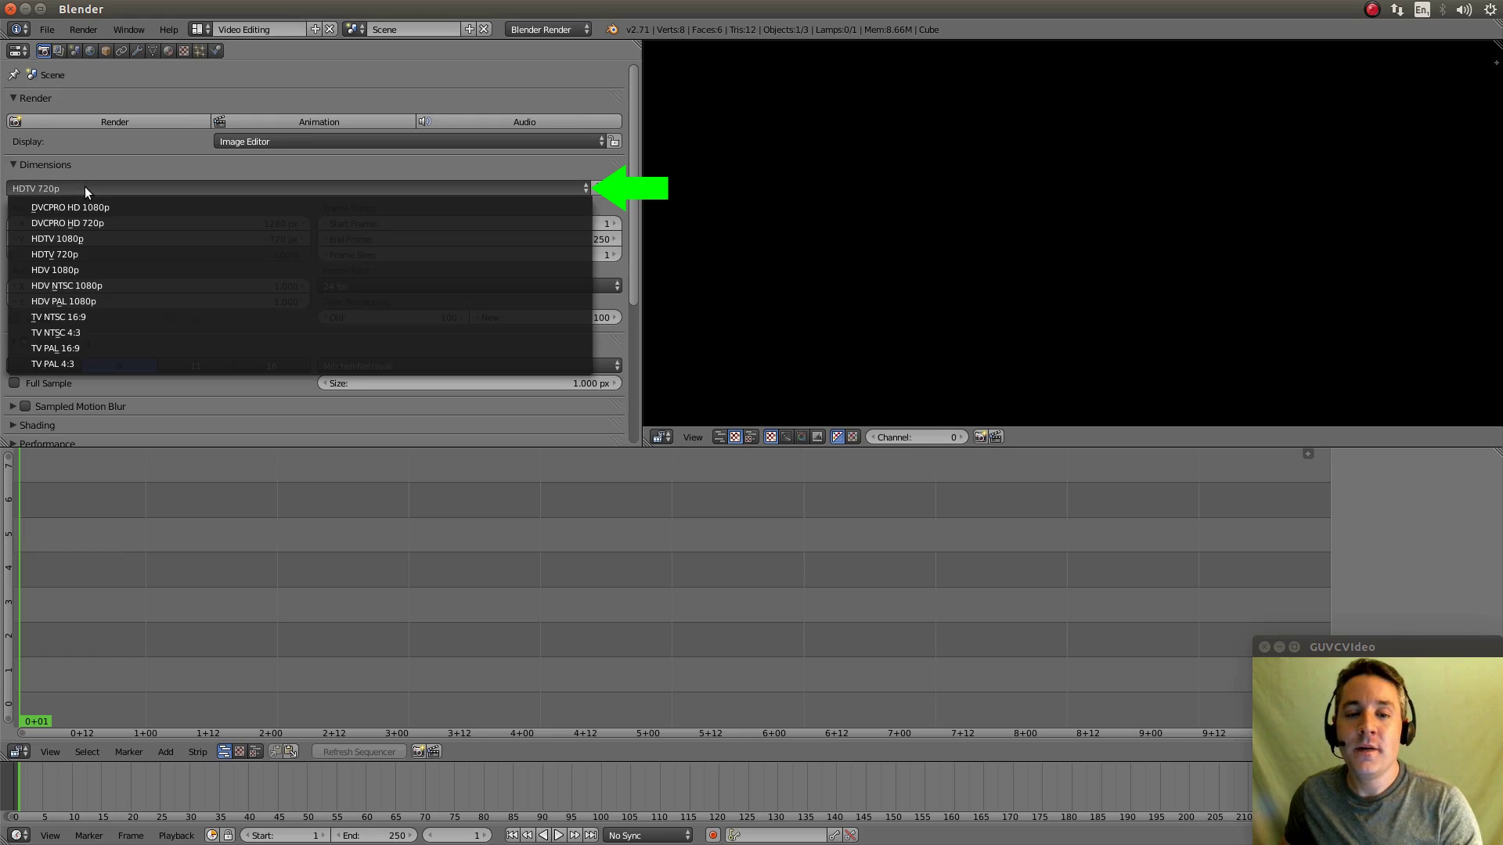
left_click(77, 241)
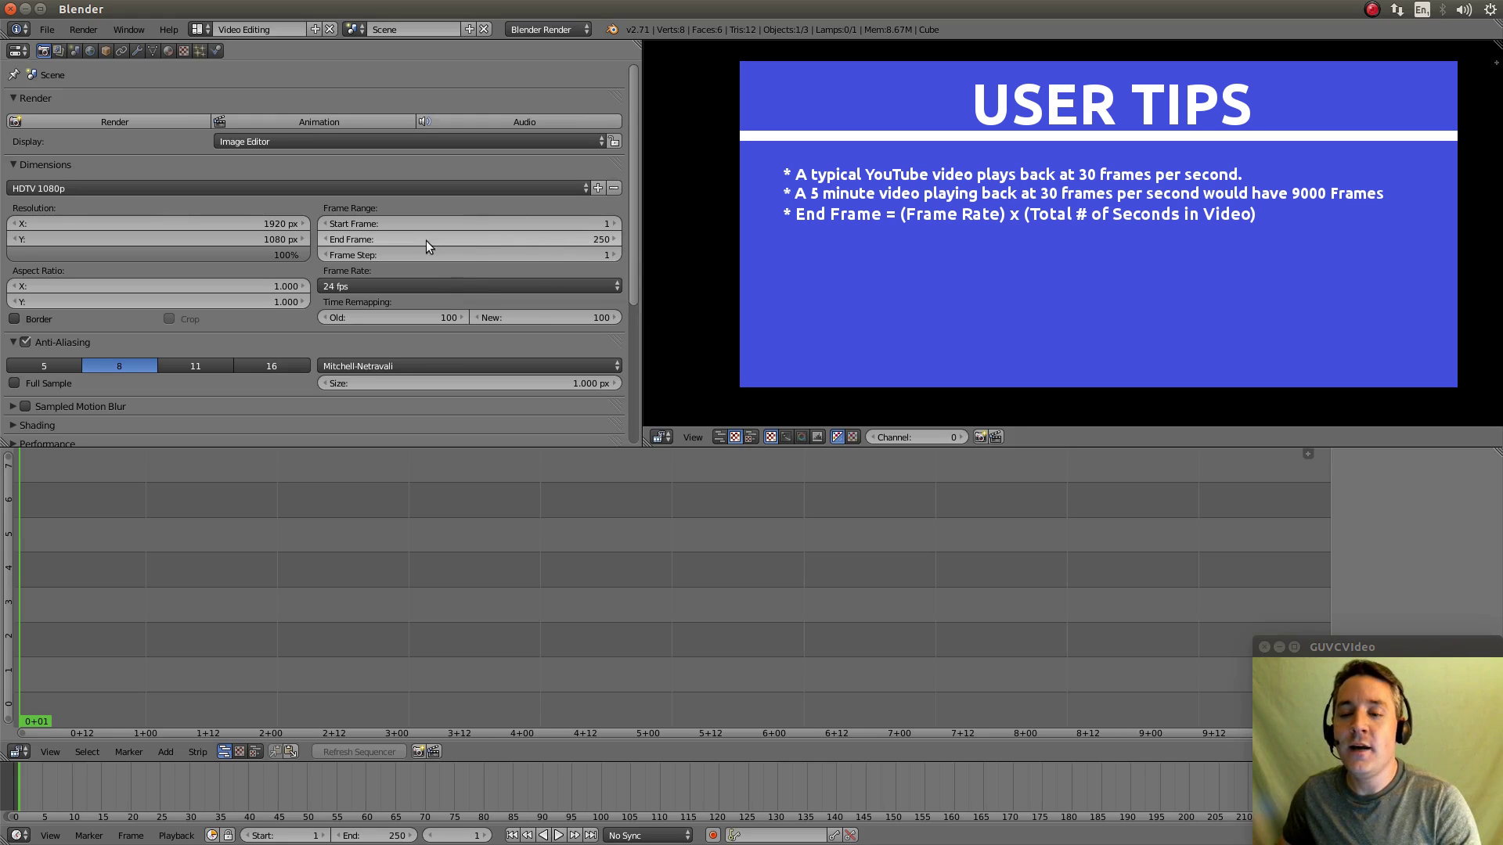
Step: Set the end frame to 12323, after first trying 300000
left_click(562, 239)
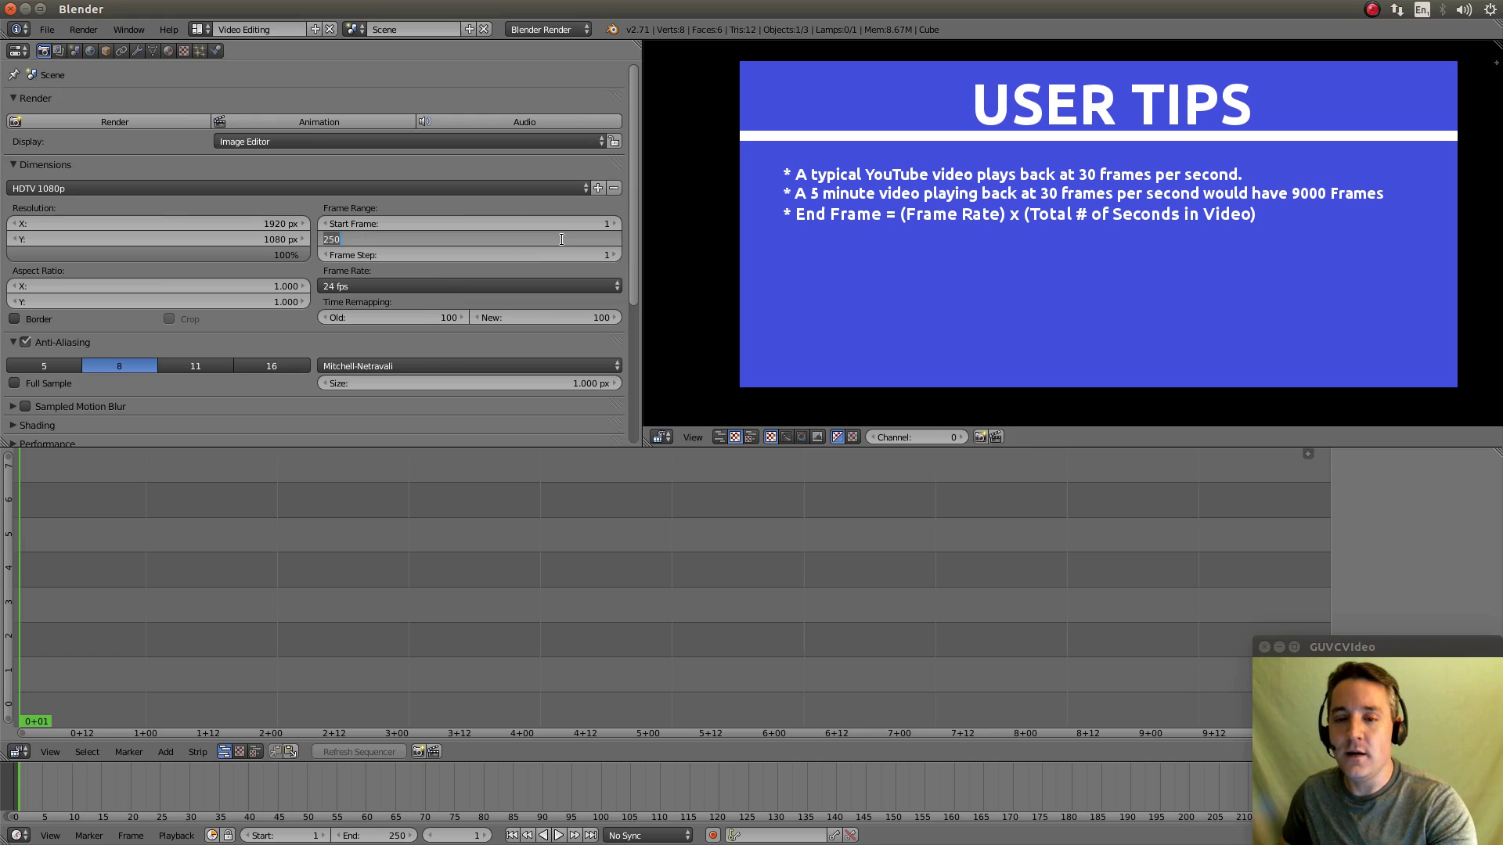
type("300000")
key("Return")
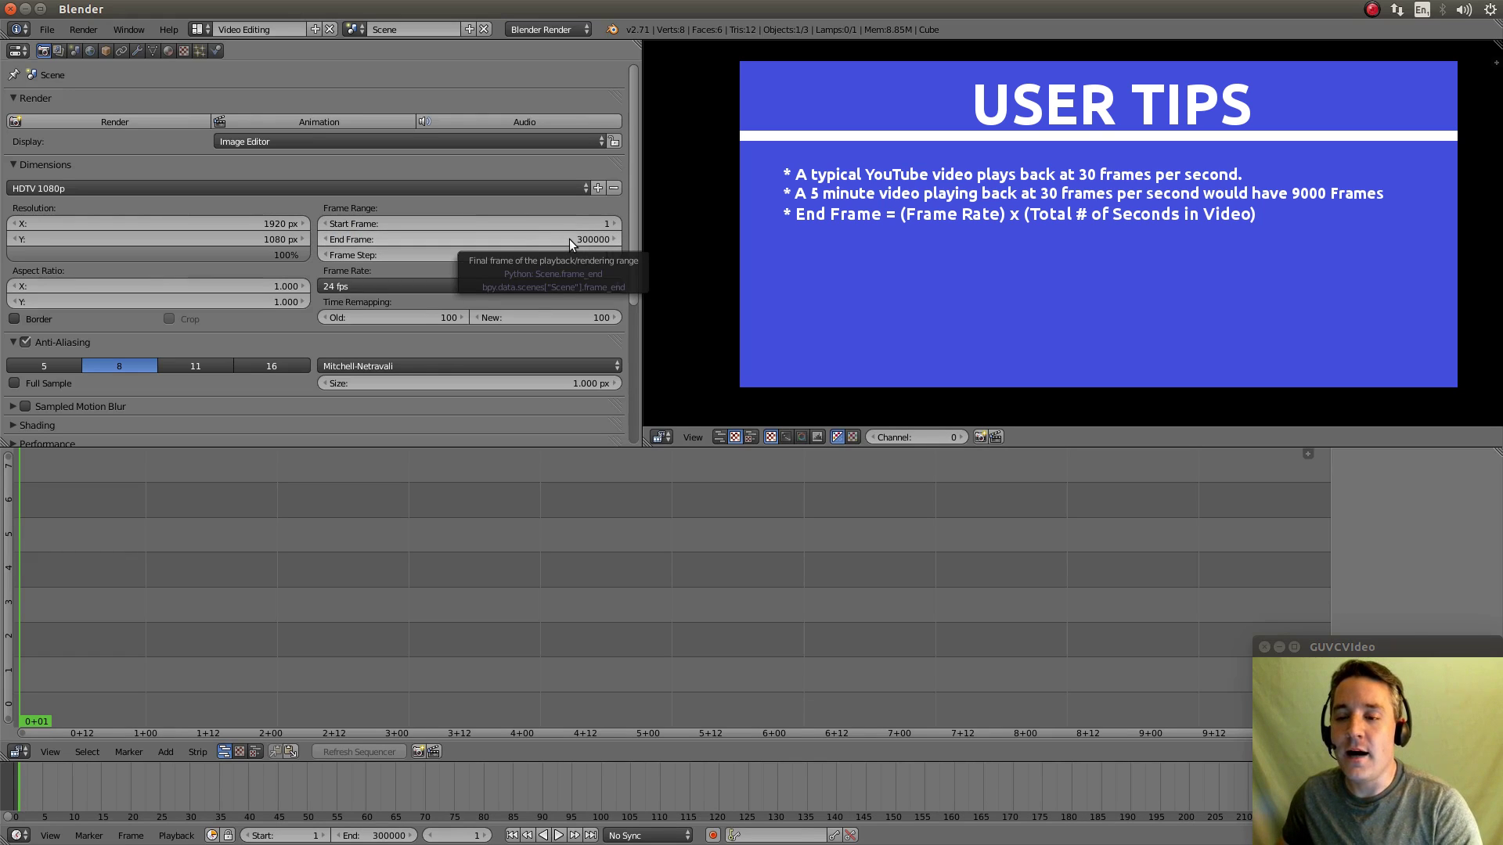
left_click_drag(570, 238, 516, 239)
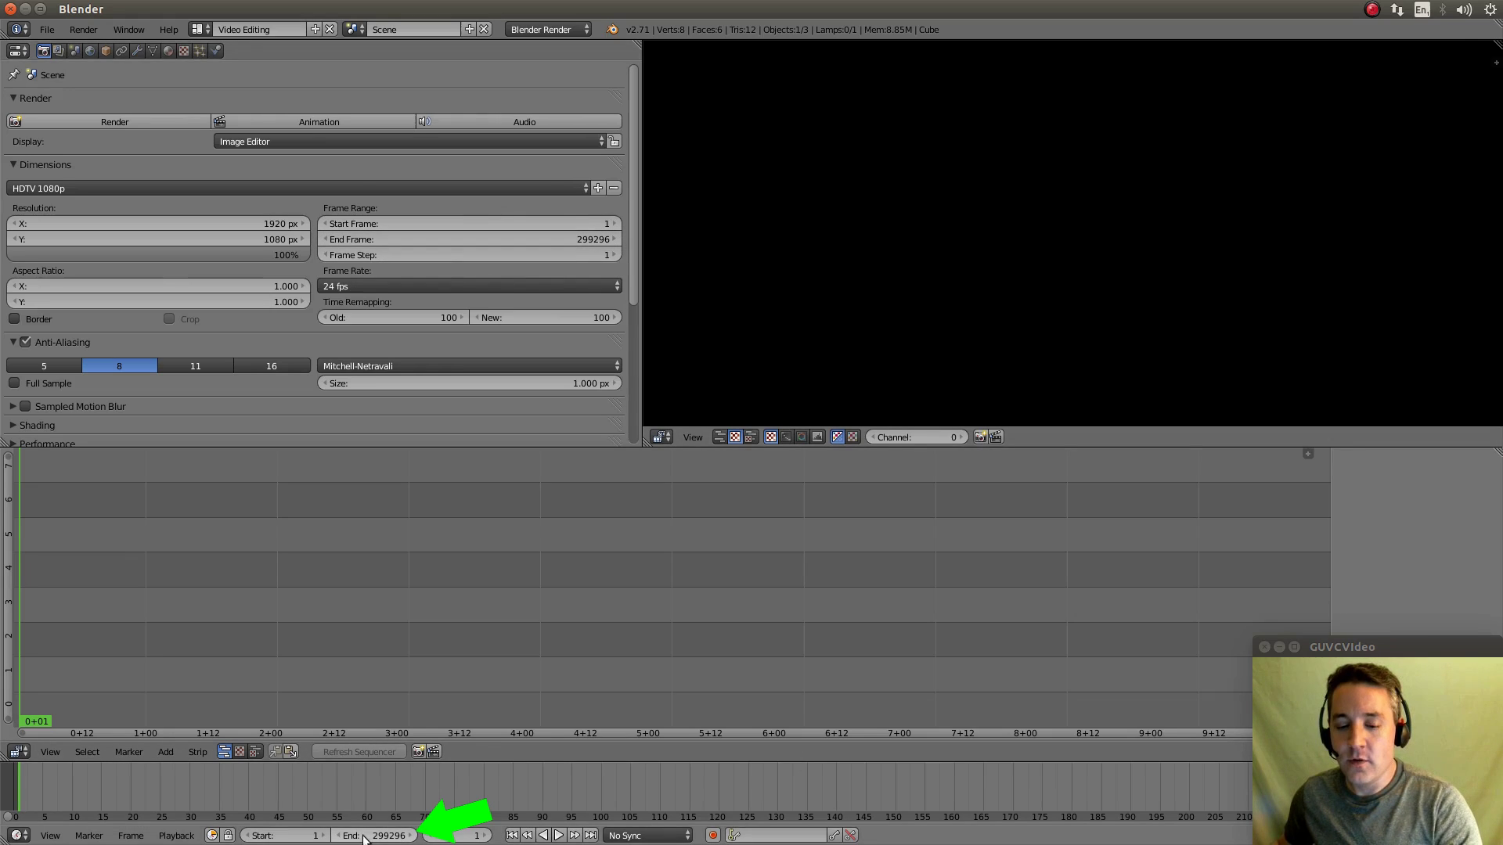
left_click_drag(364, 839, 389, 837)
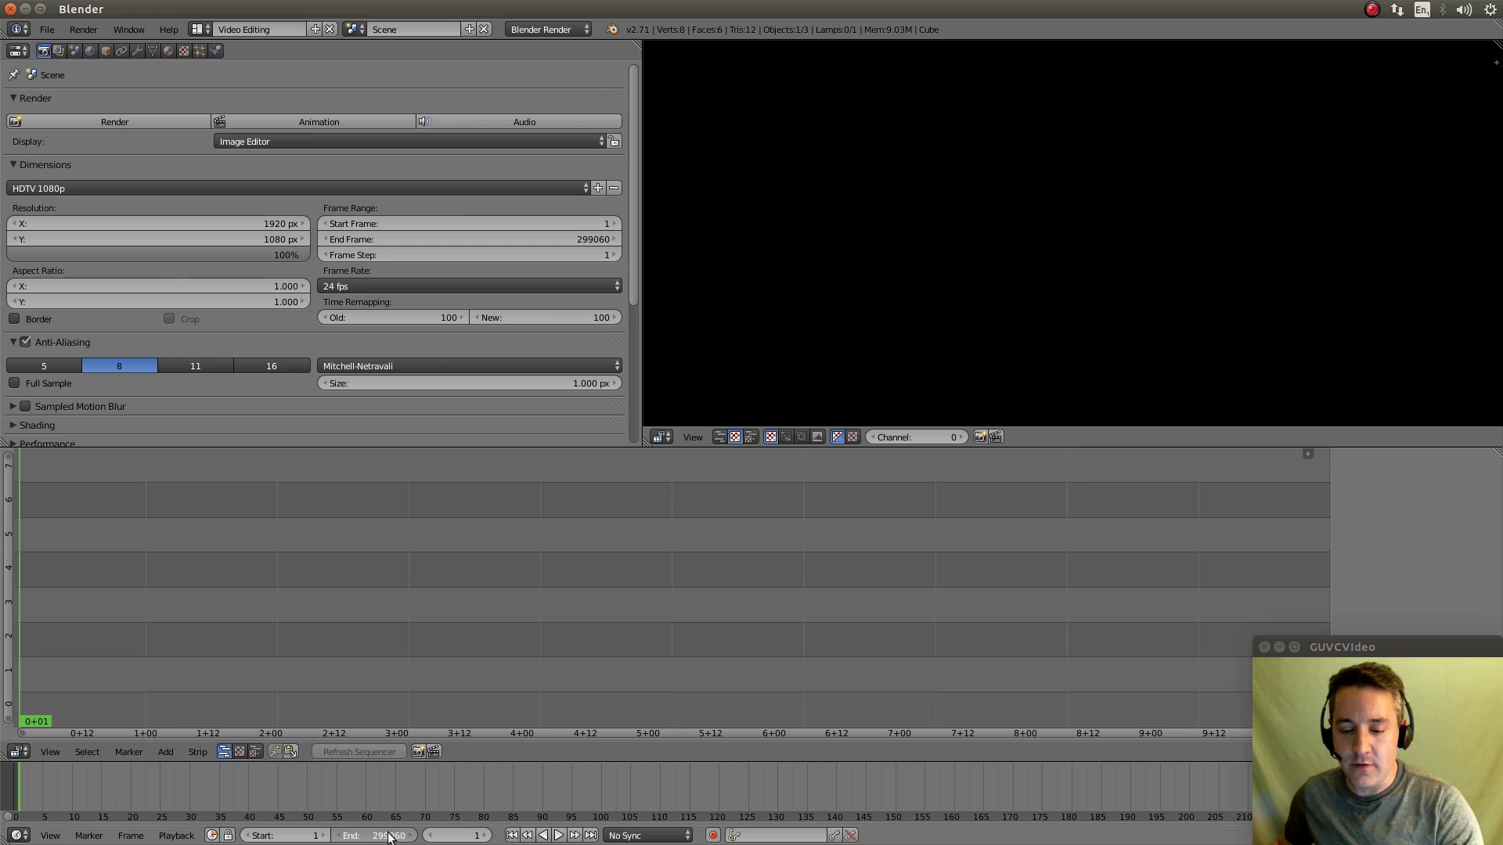
left_click(389, 837)
key("BackSpace")
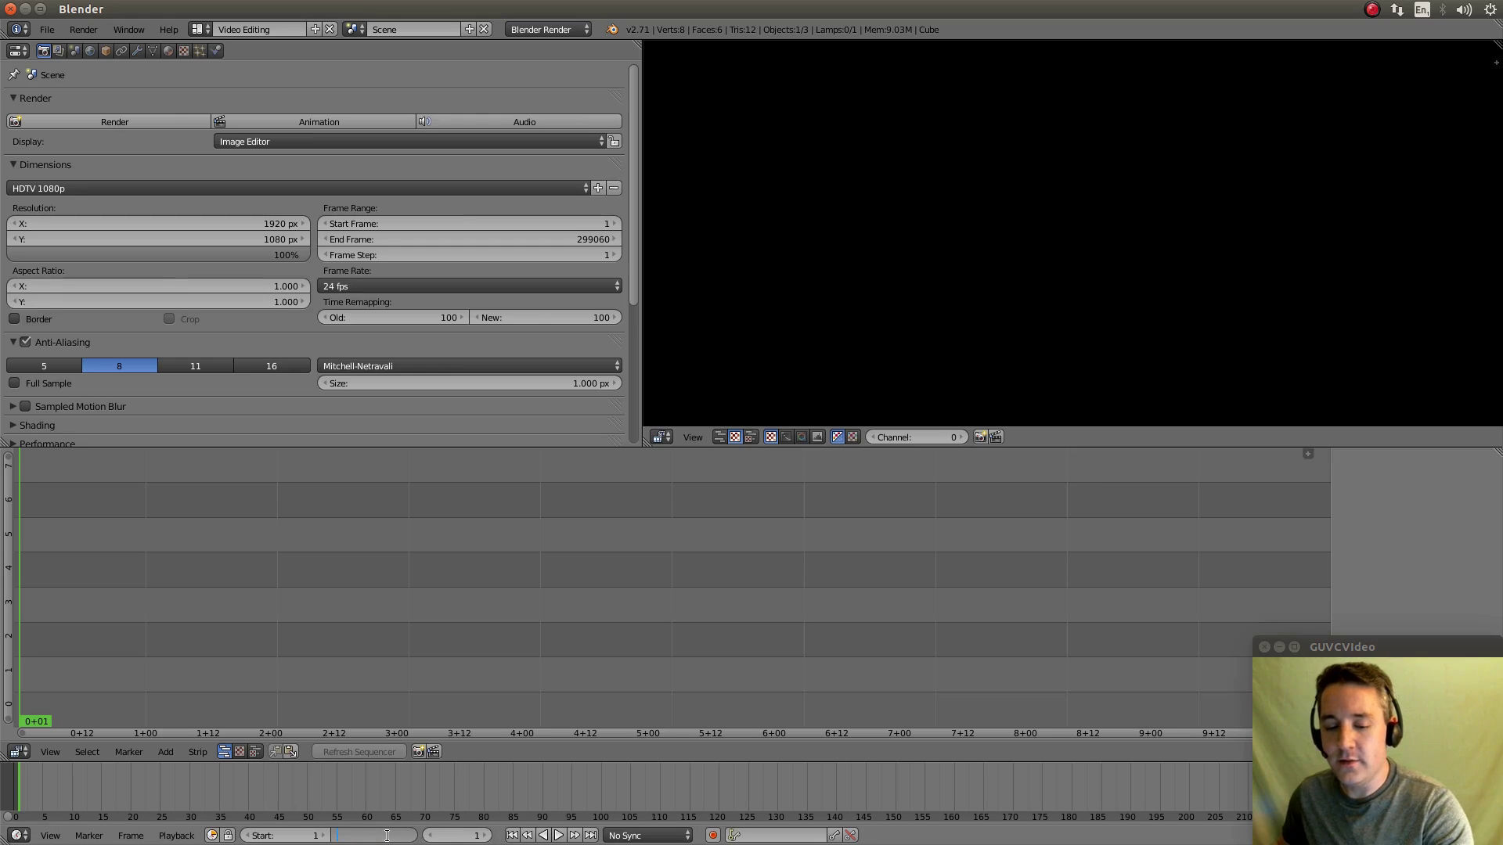
type("12323")
key("Return")
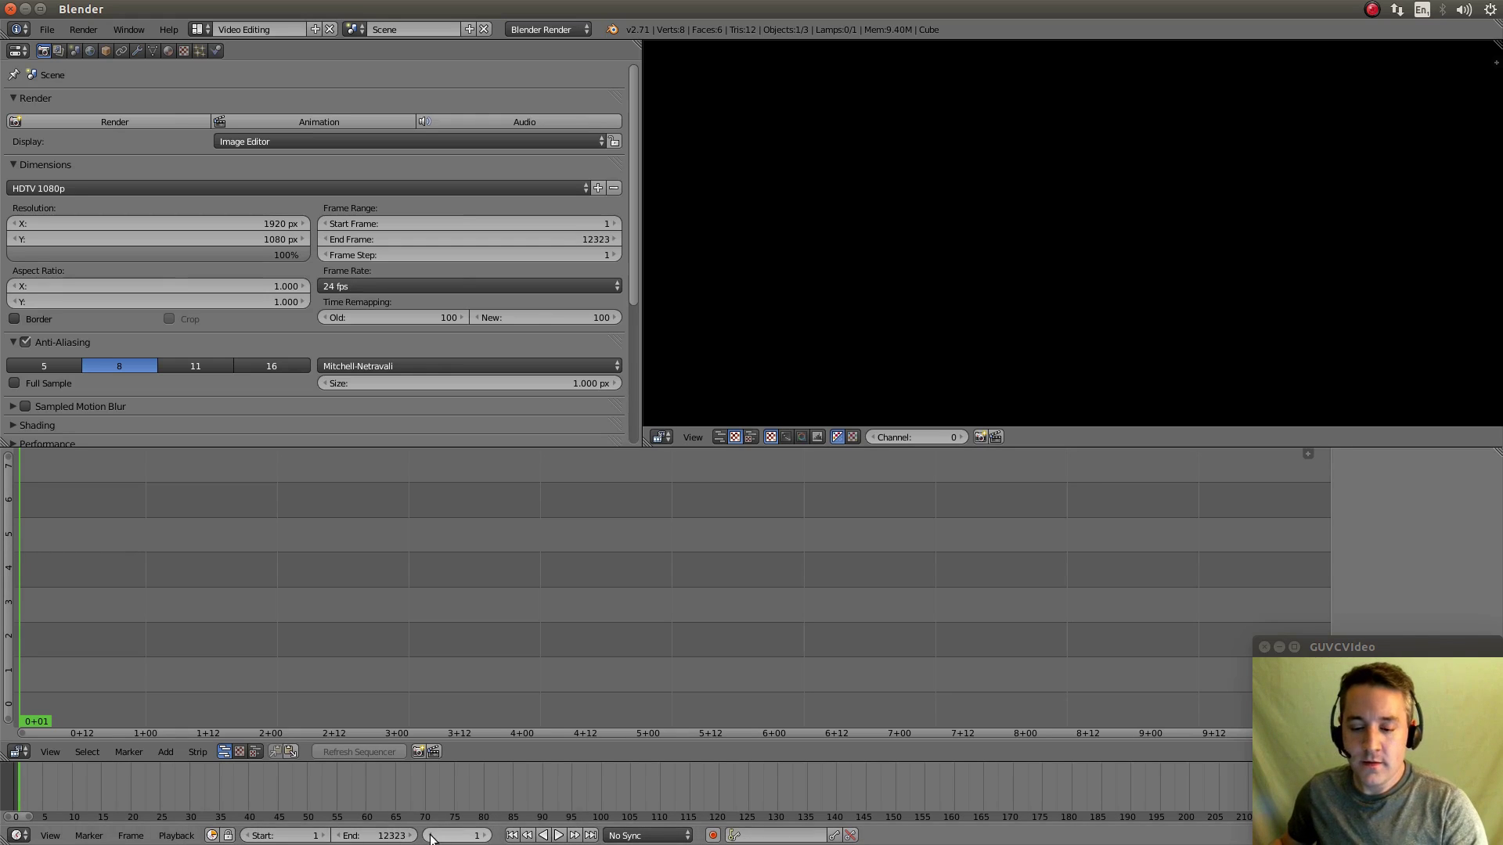
Step: Move the playhead to frame 34, then back to frame 1
left_click(462, 836)
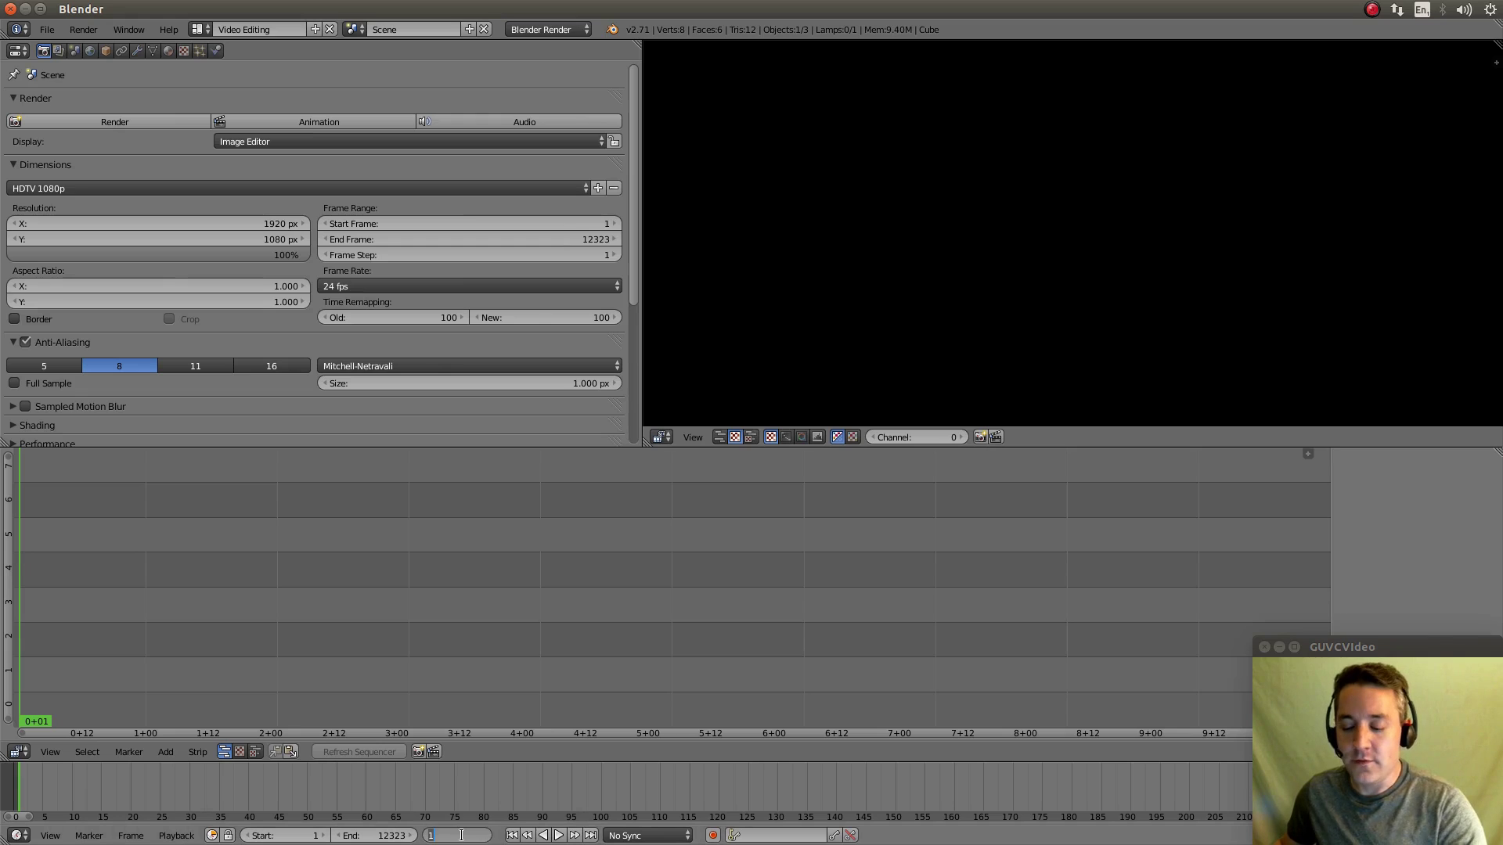
type("34")
key("Return")
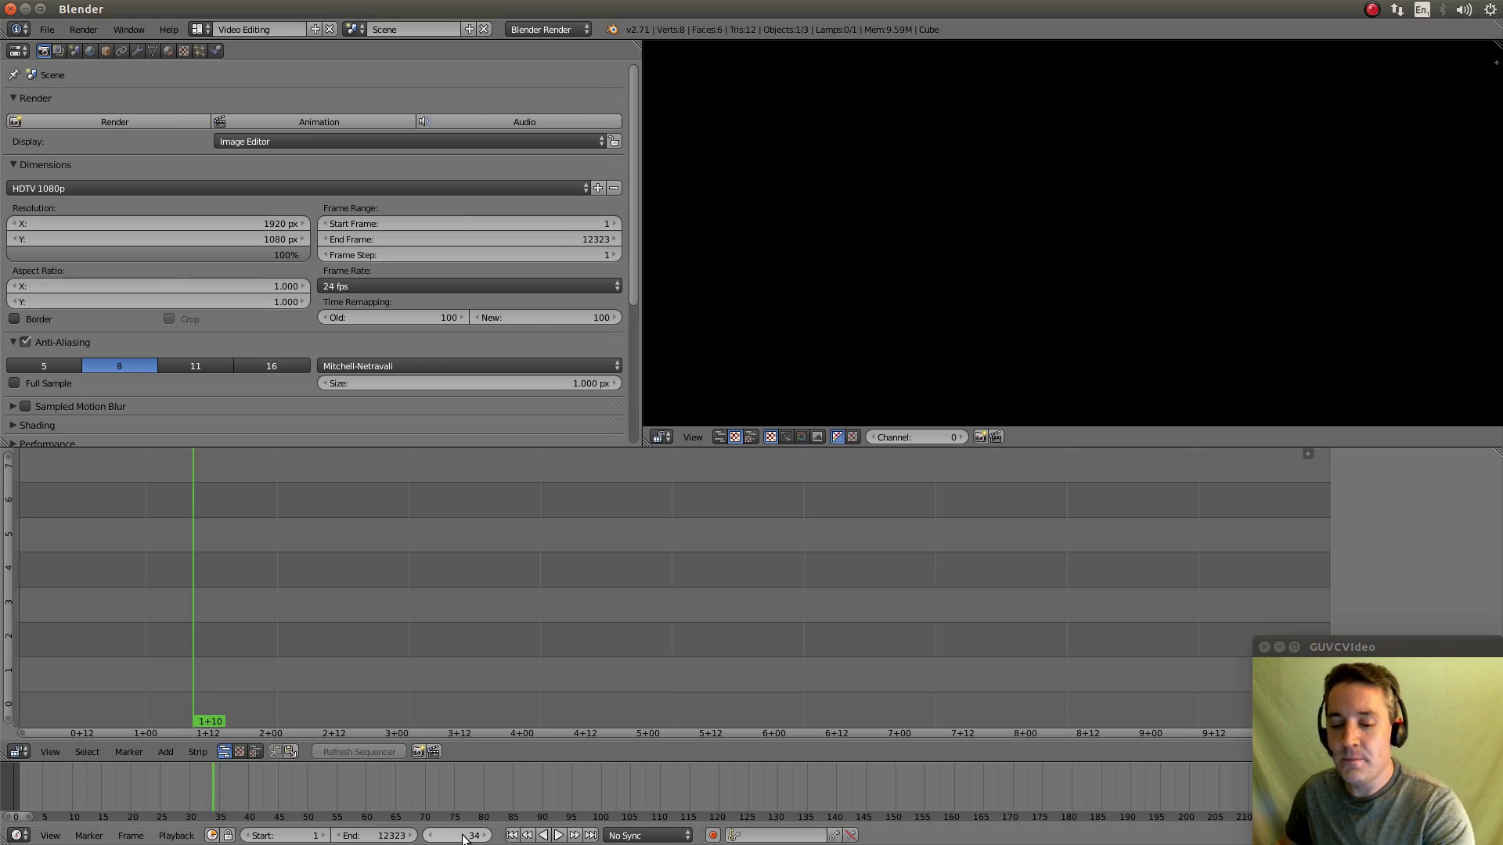
left_click(461, 836)
type("1")
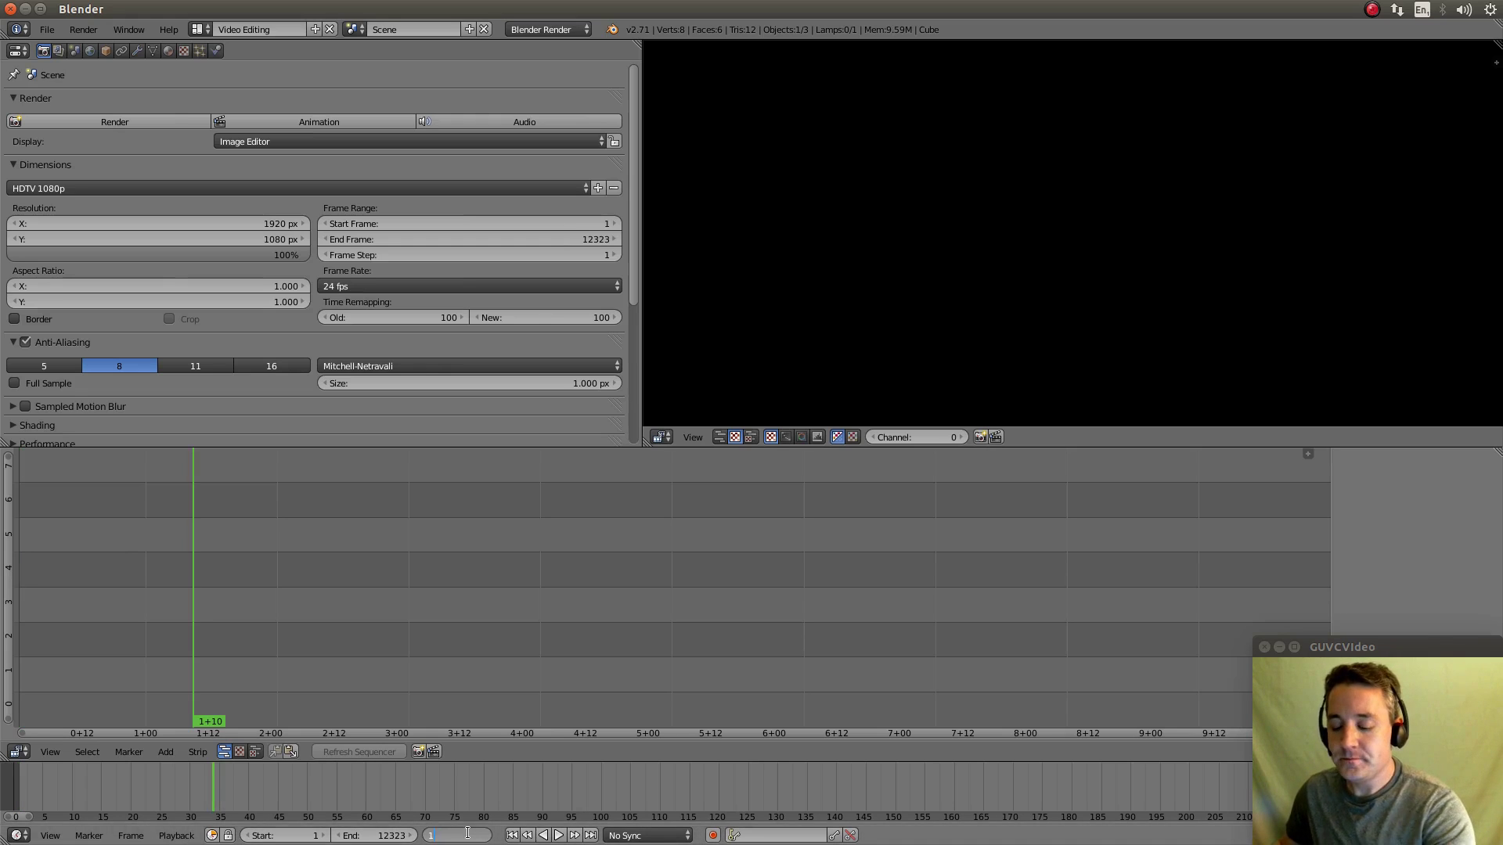
key("Return")
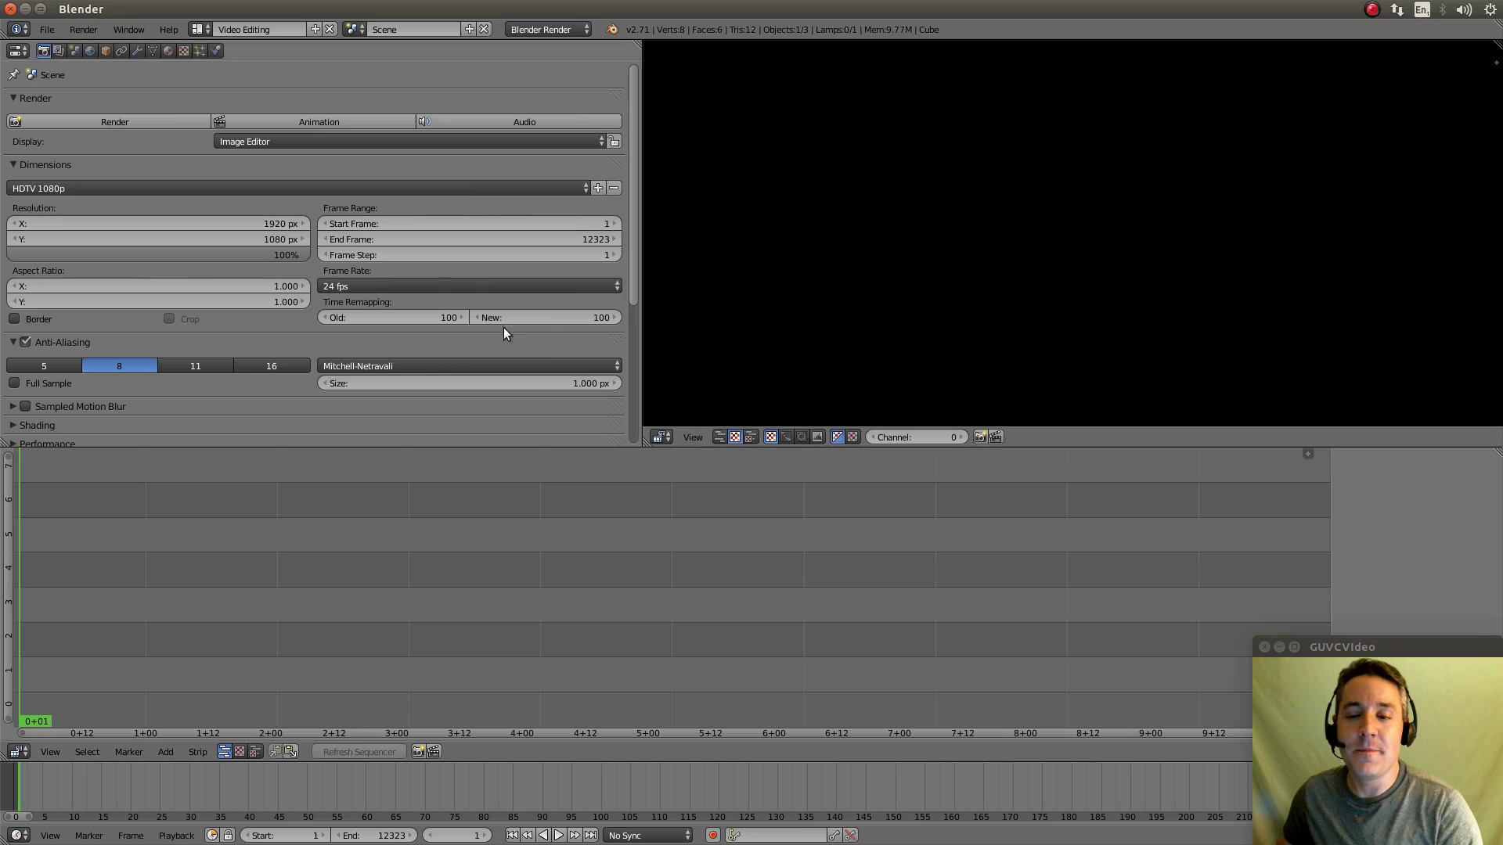
Step: Set the Dimensions frame rate to 30 fps
left_click(360, 288)
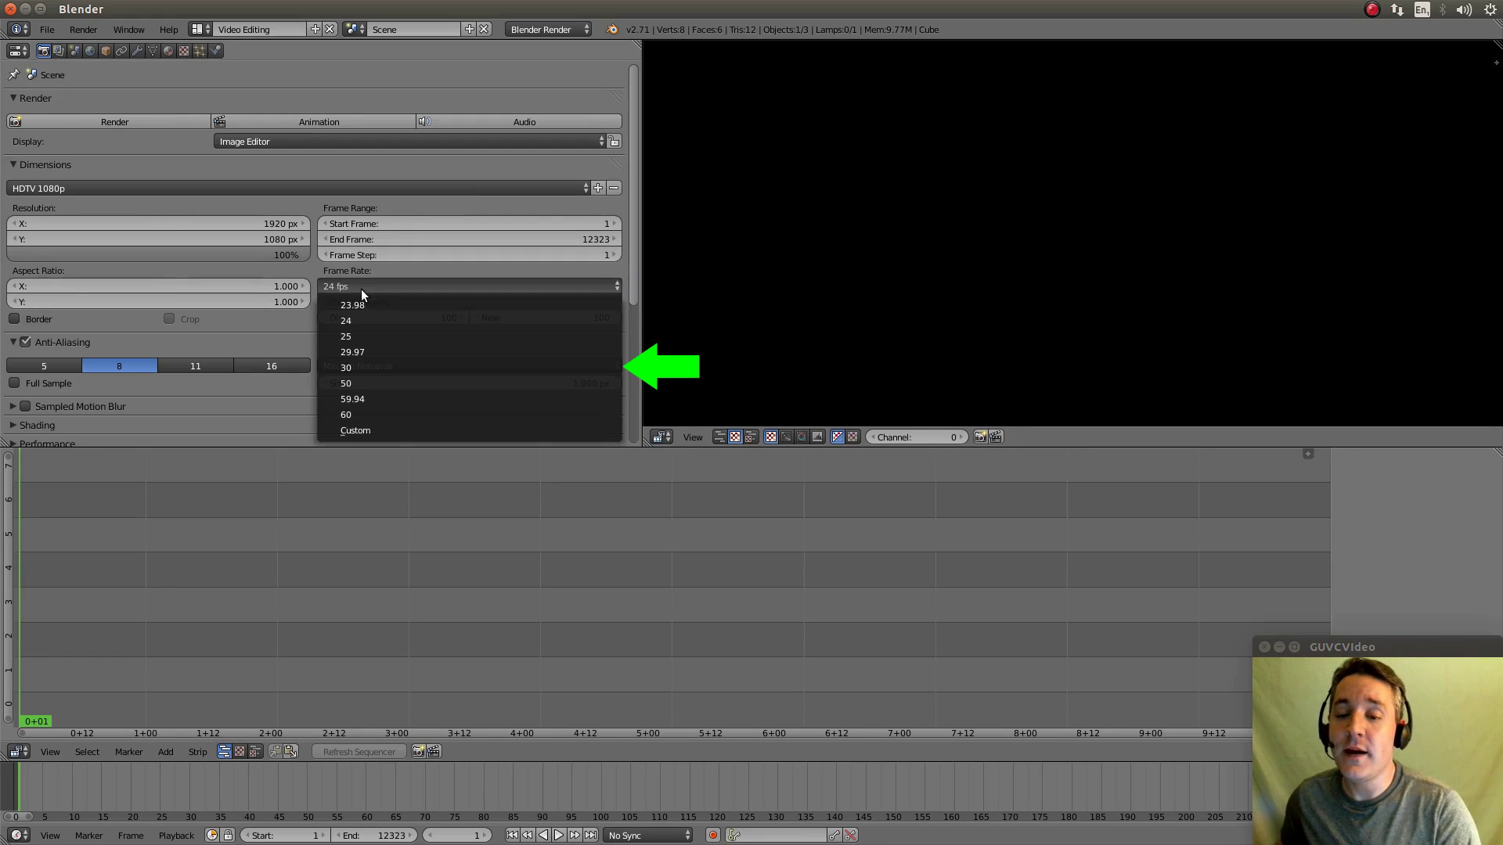
left_click(383, 367)
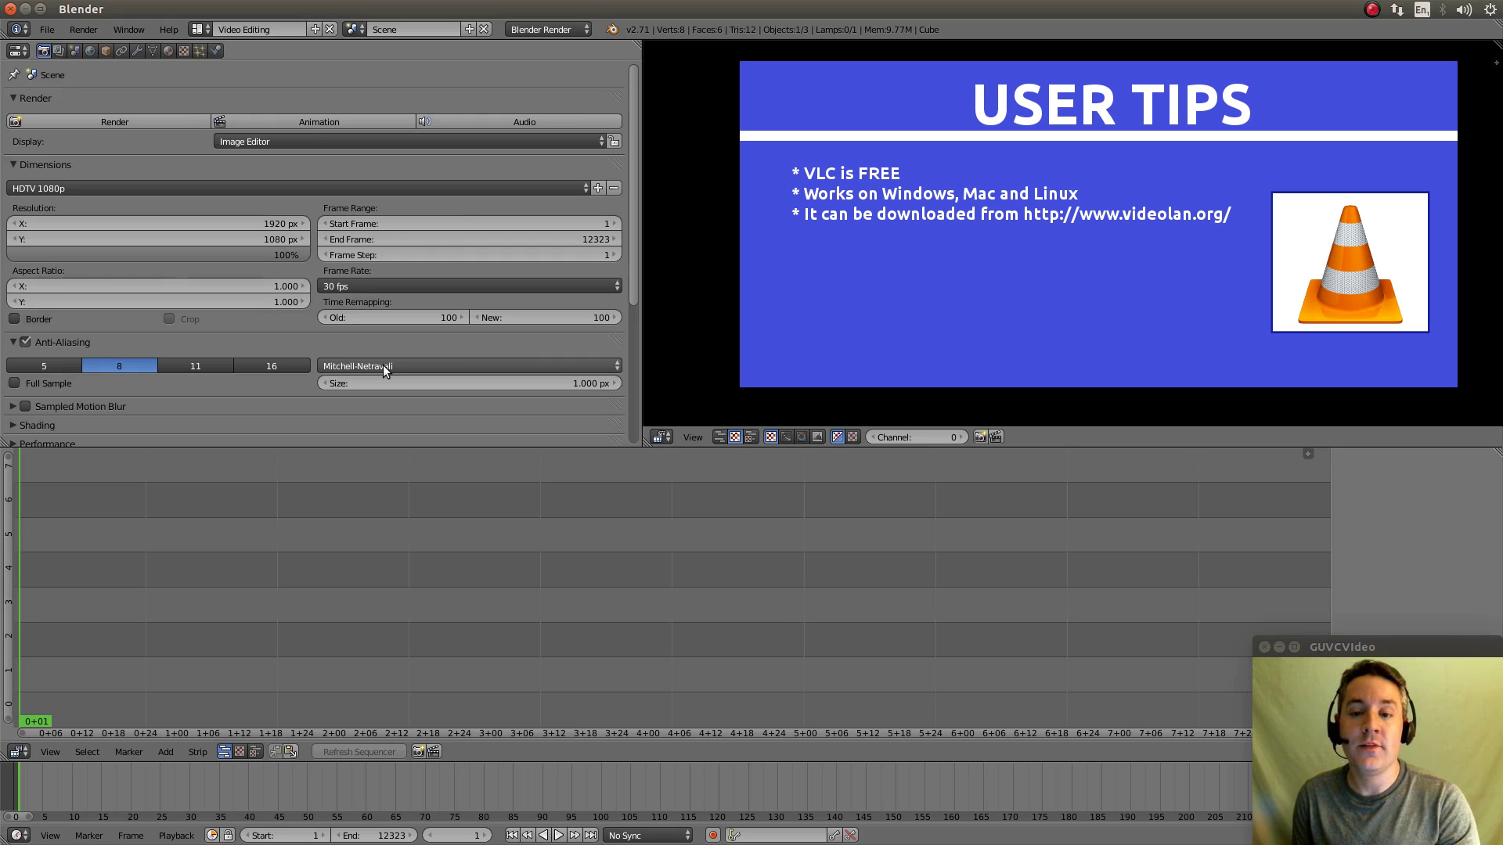
scroll(281, 269, "down", 2)
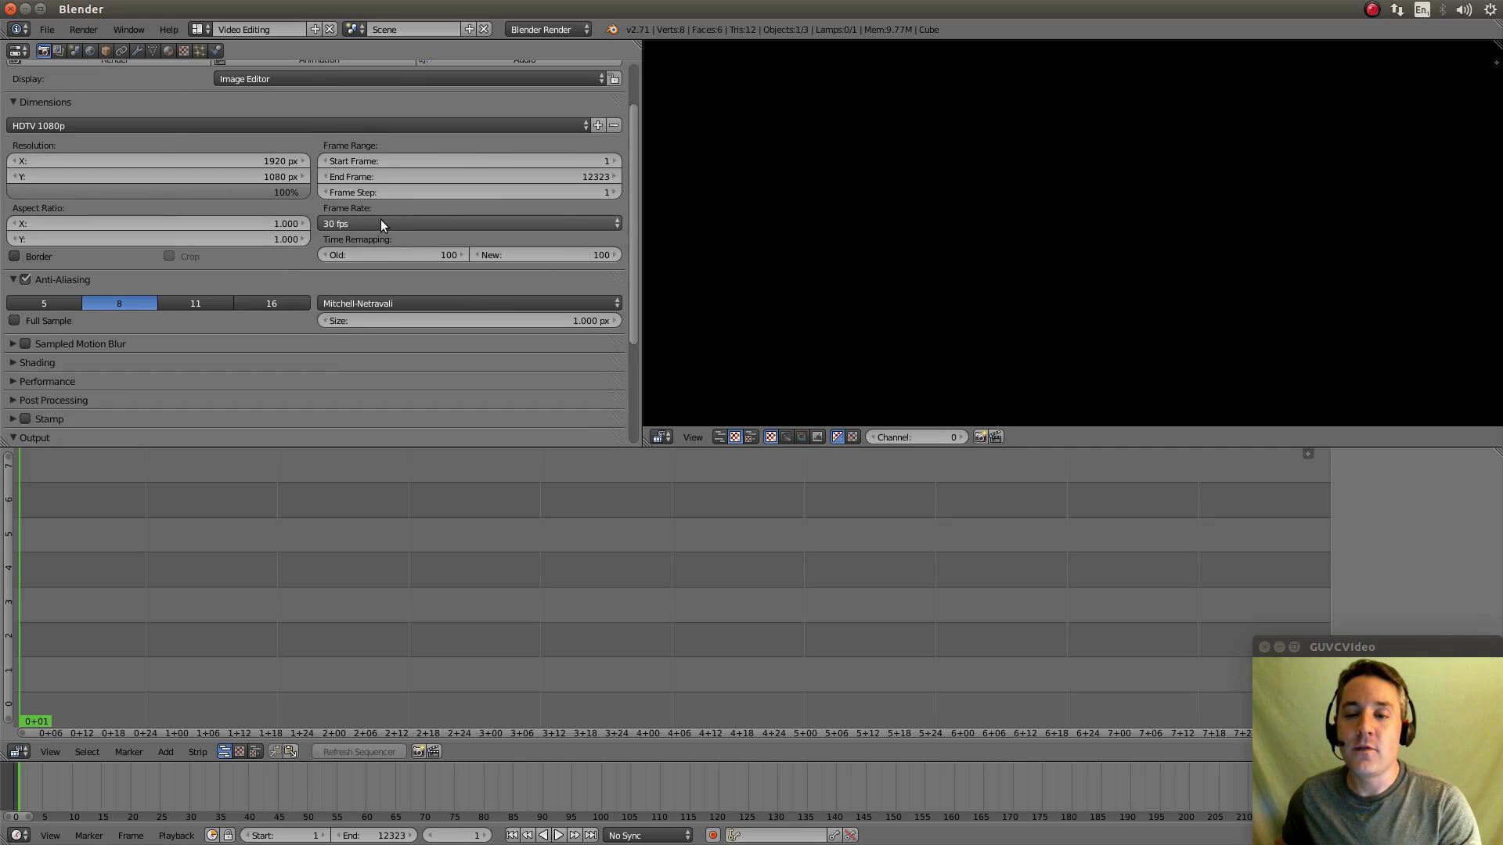
scroll(208, 271, "down", 2)
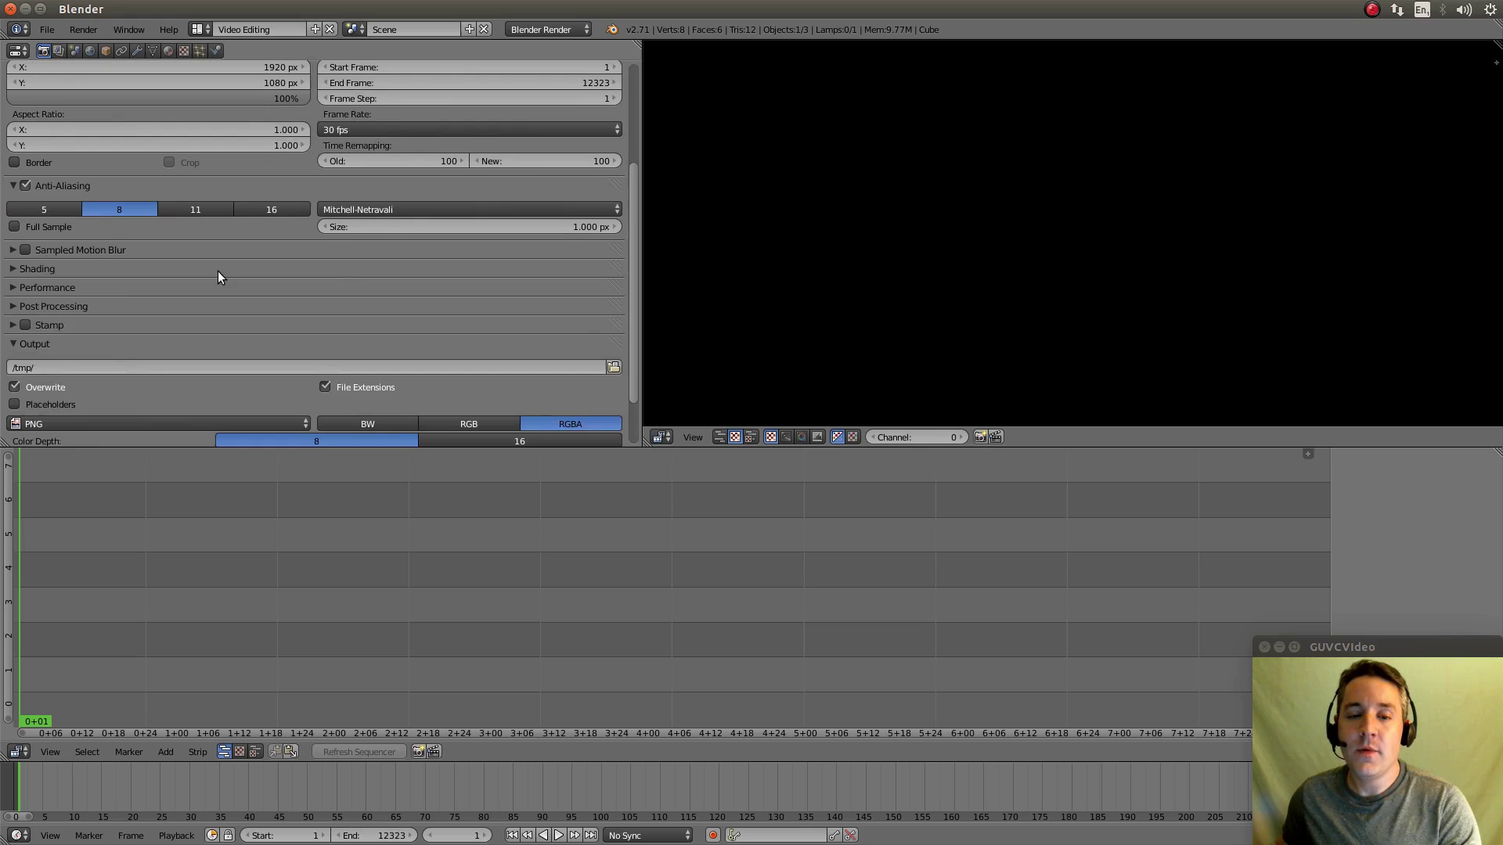
scroll(218, 274, "down", 1)
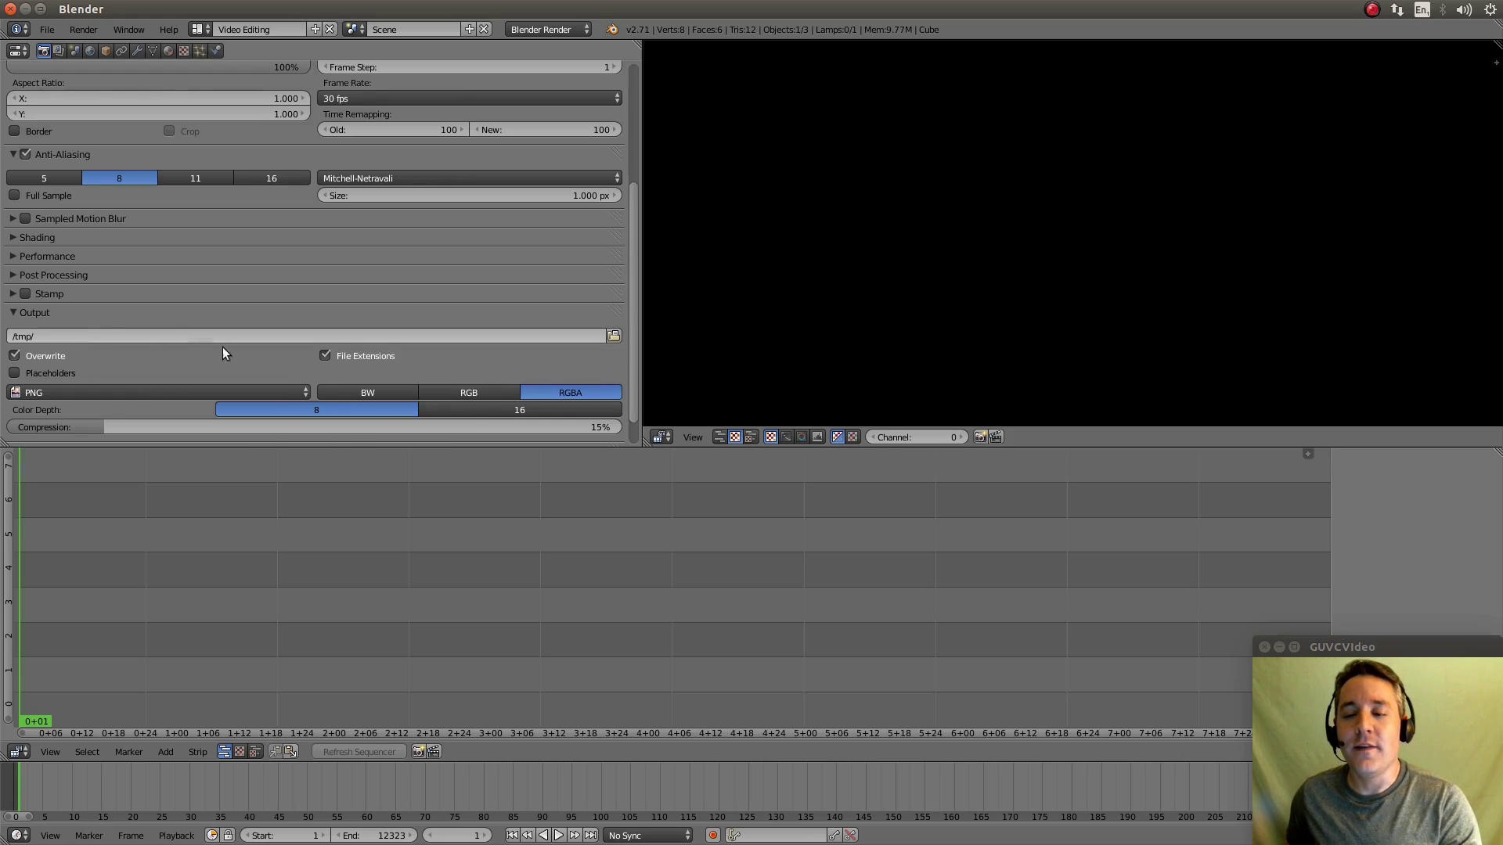
Step: Set the render output path to the Videos folder in the home directory
left_click(613, 337)
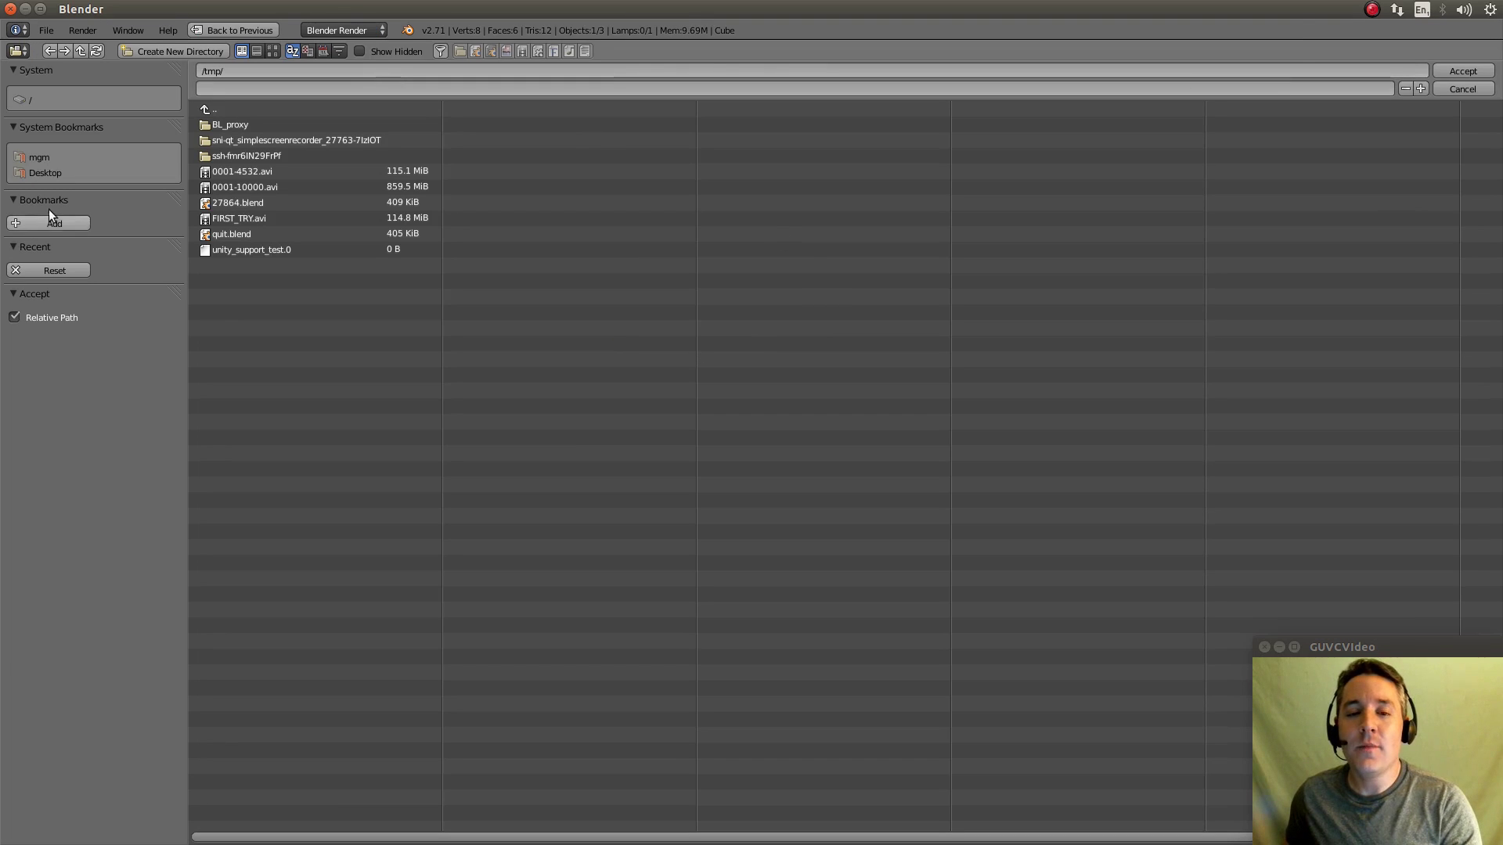
left_click(30, 158)
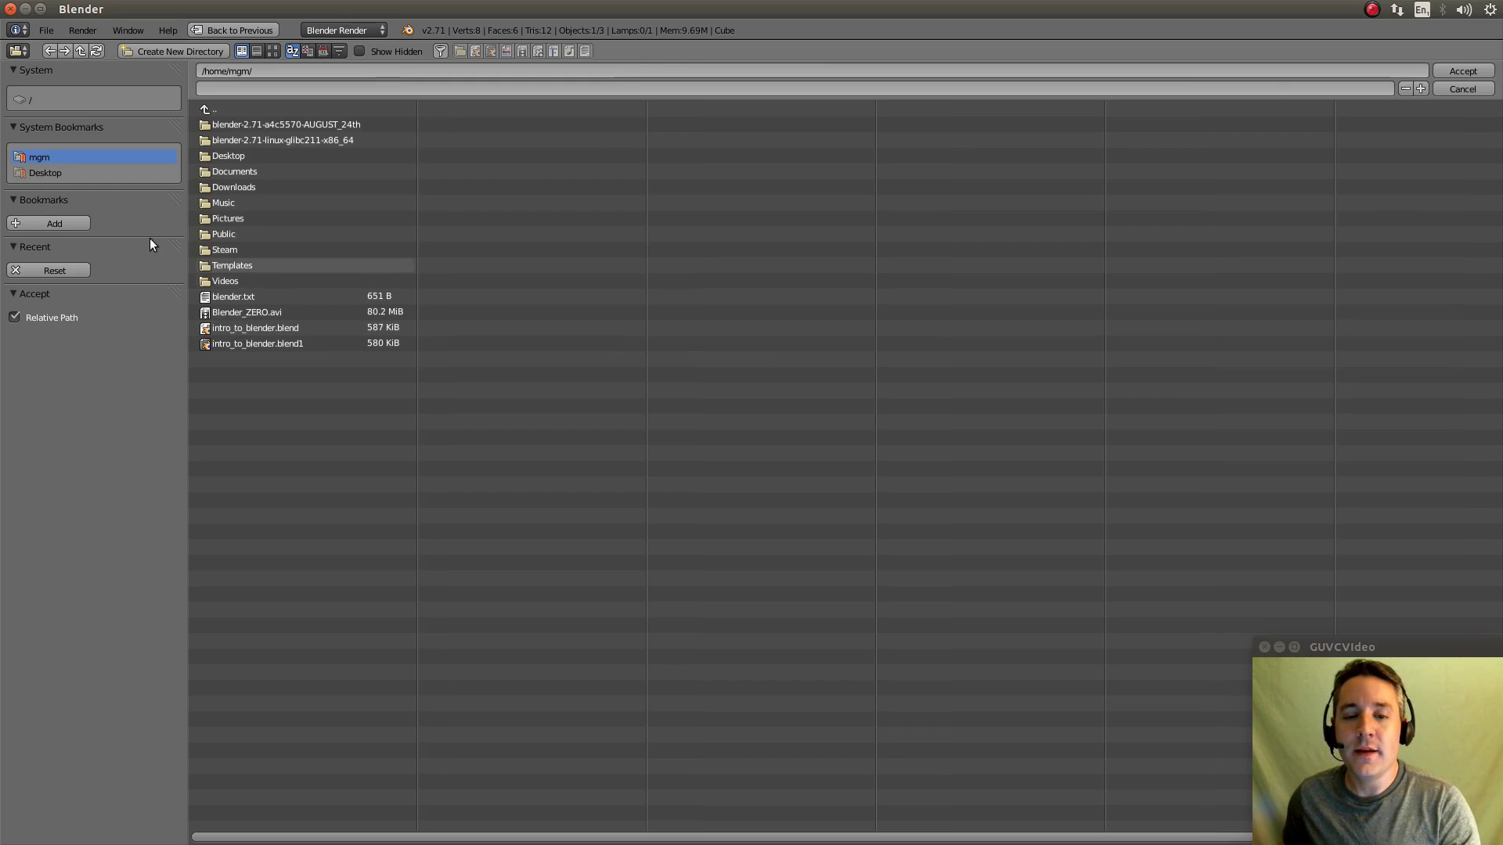
left_click(224, 282)
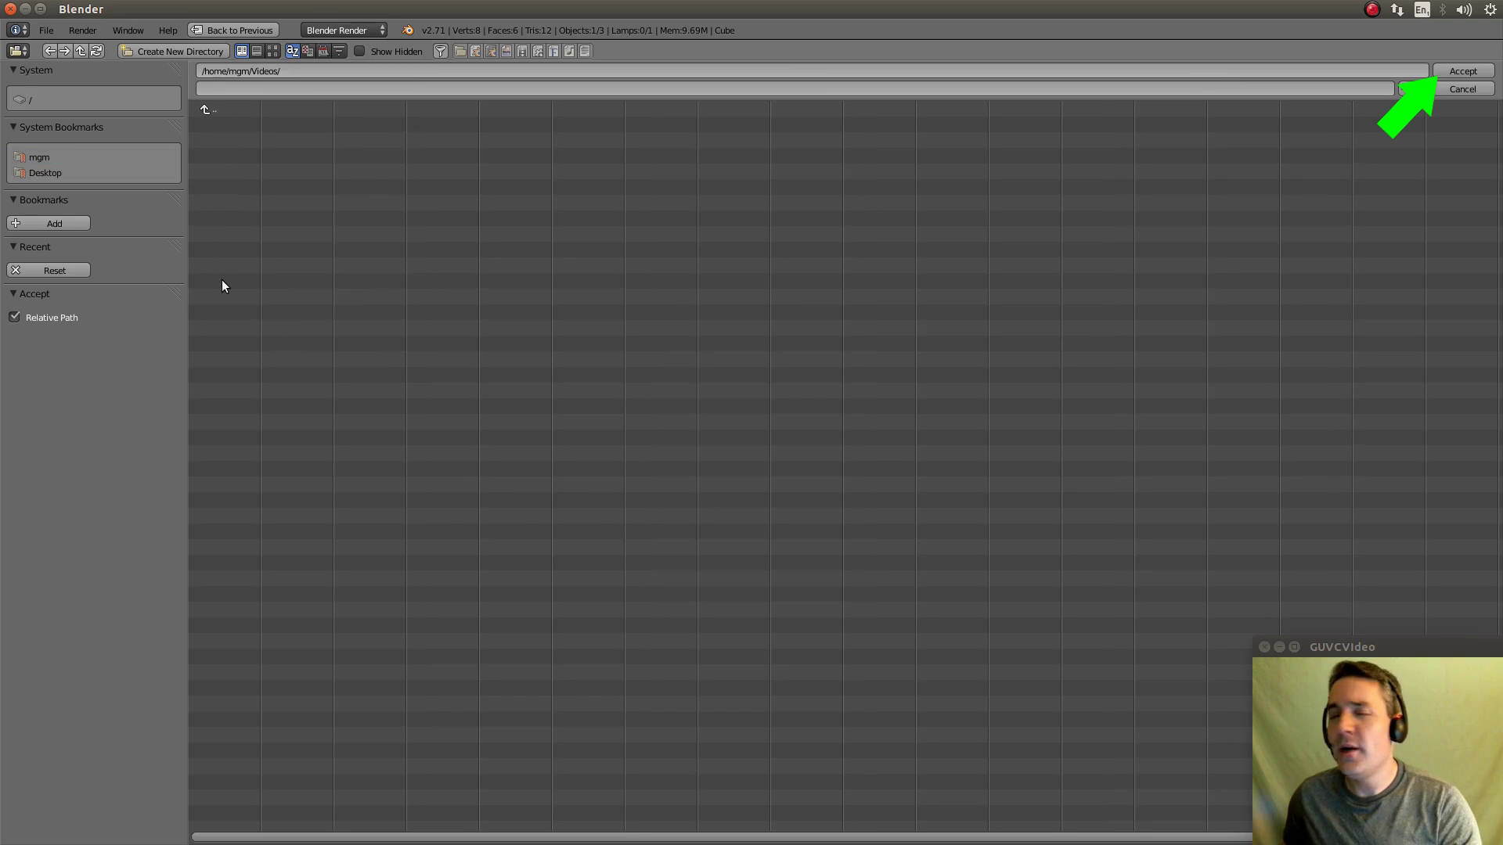
left_click(1463, 72)
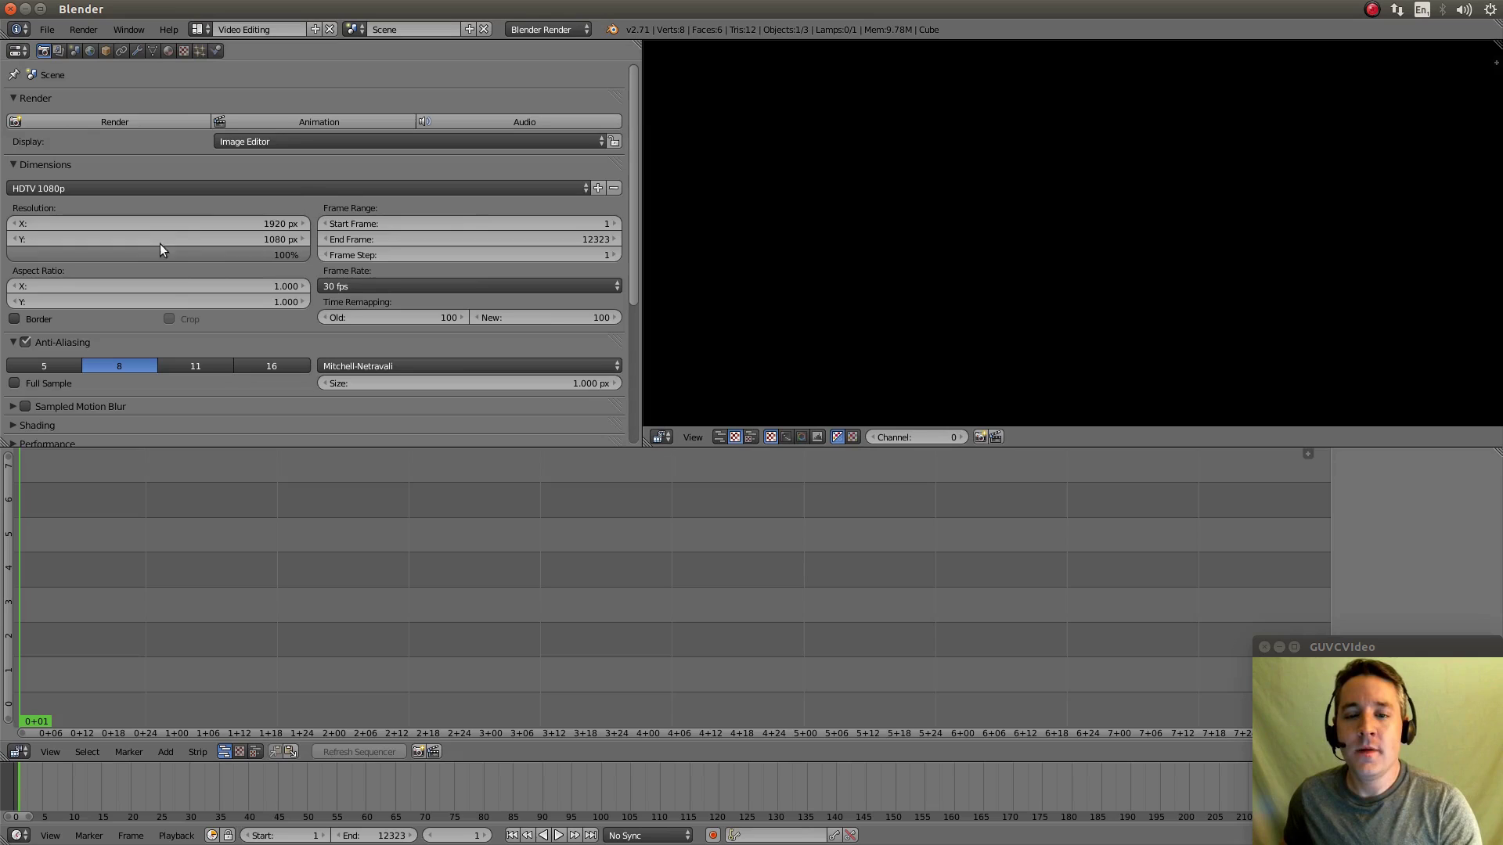
Step: Change the output file format from PNG to Xvid
scroll(219, 235, "down", 7)
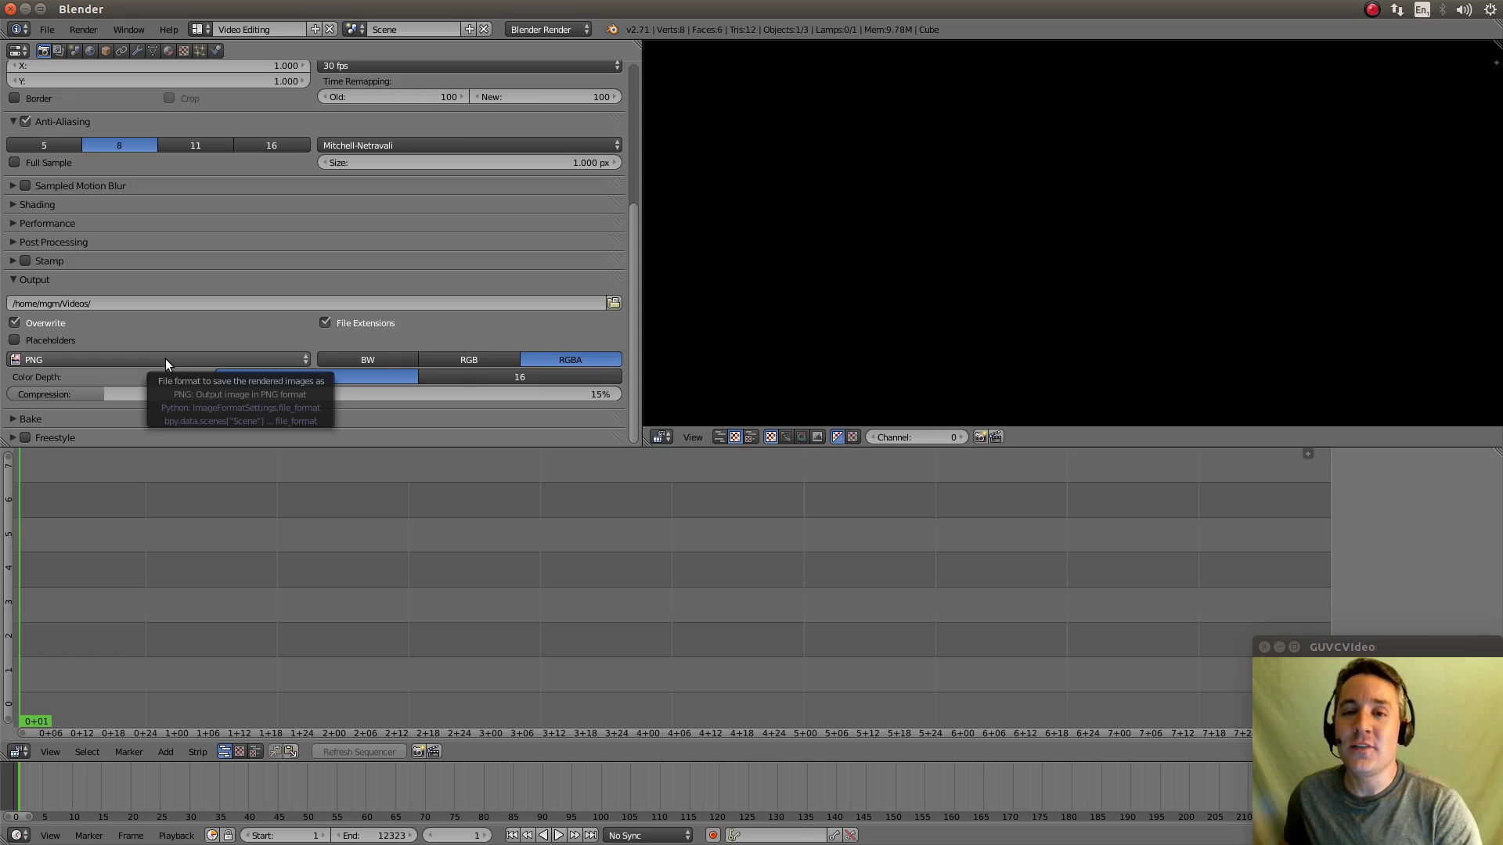
left_click(165, 359)
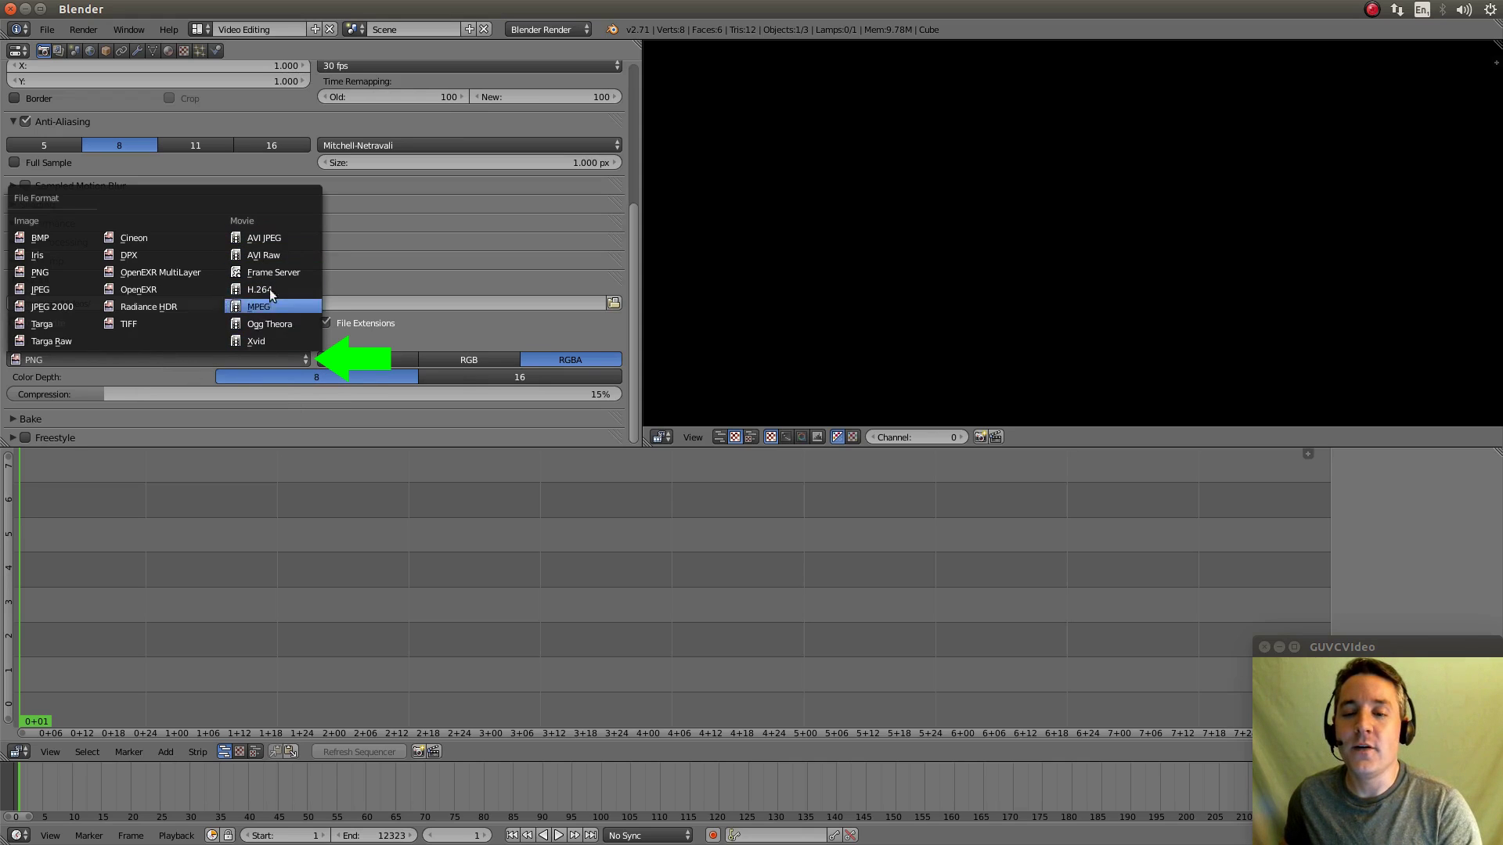
left_click(66, 359)
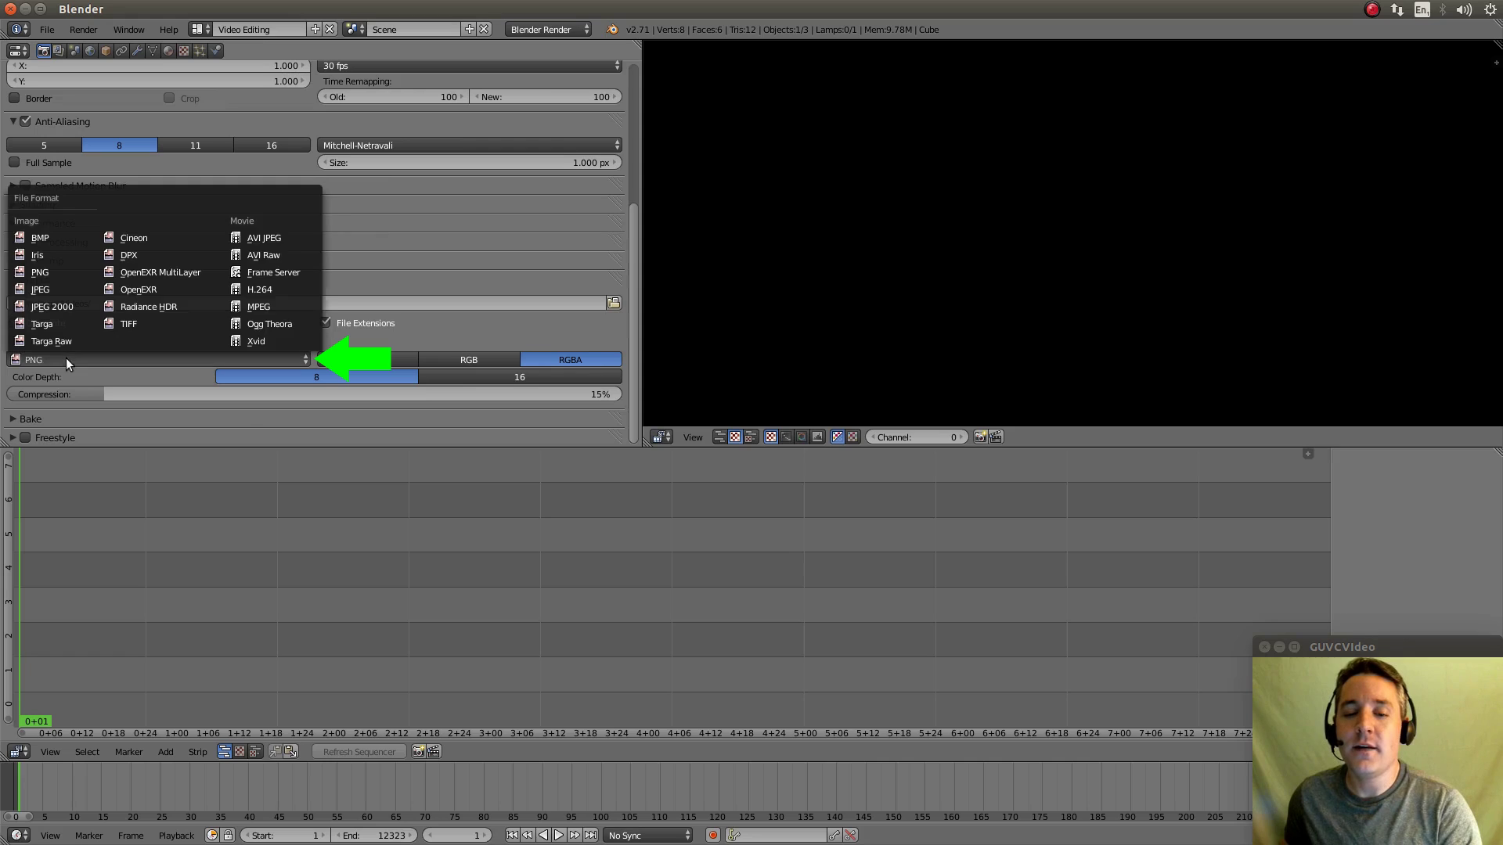
left_click(252, 342)
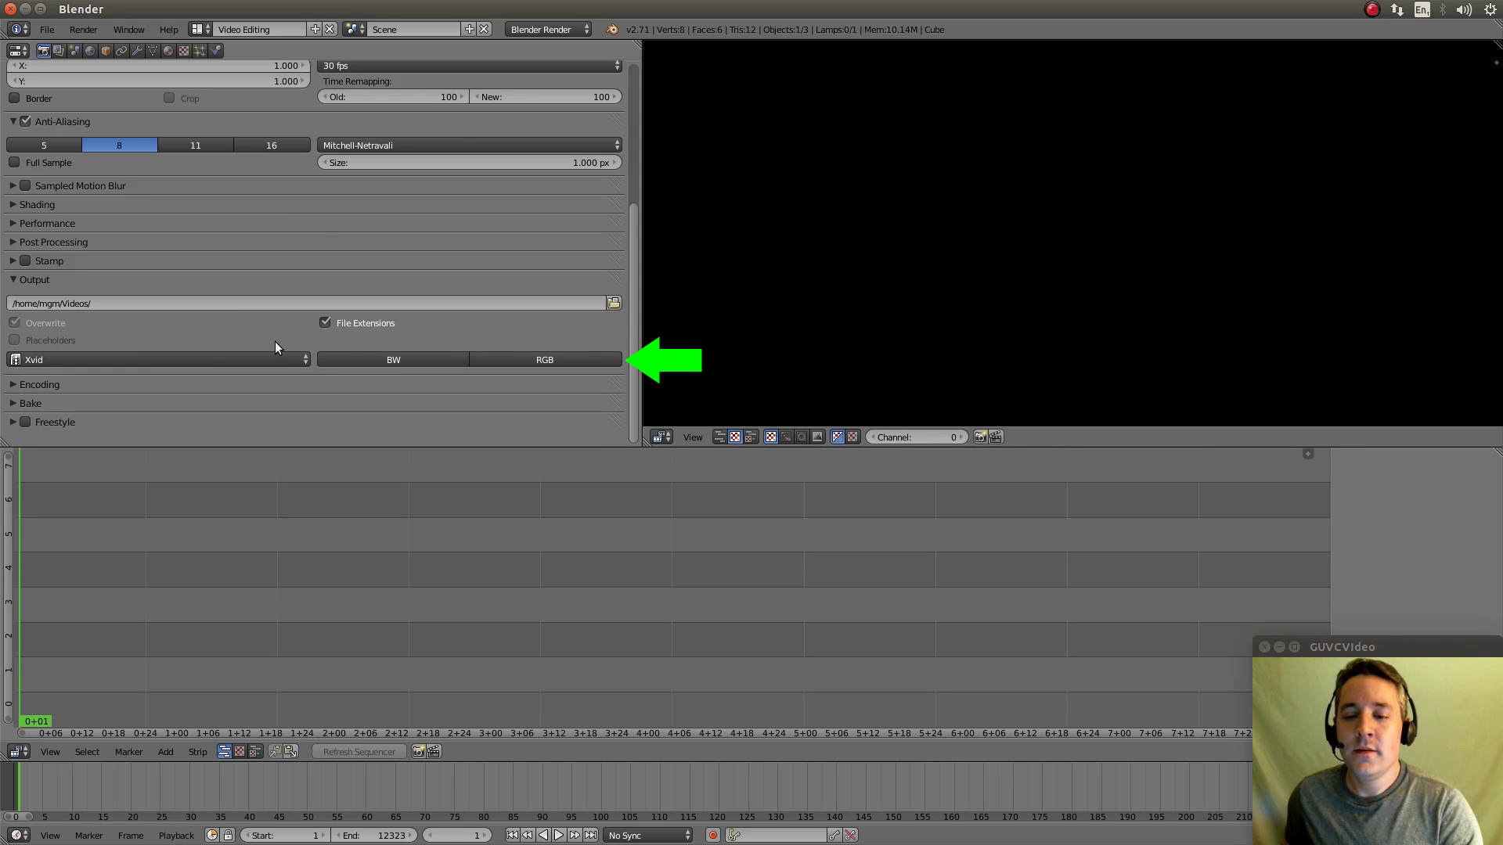
Step: Choose RGB colour output and apply the Xvid encoding preset
left_click(542, 361)
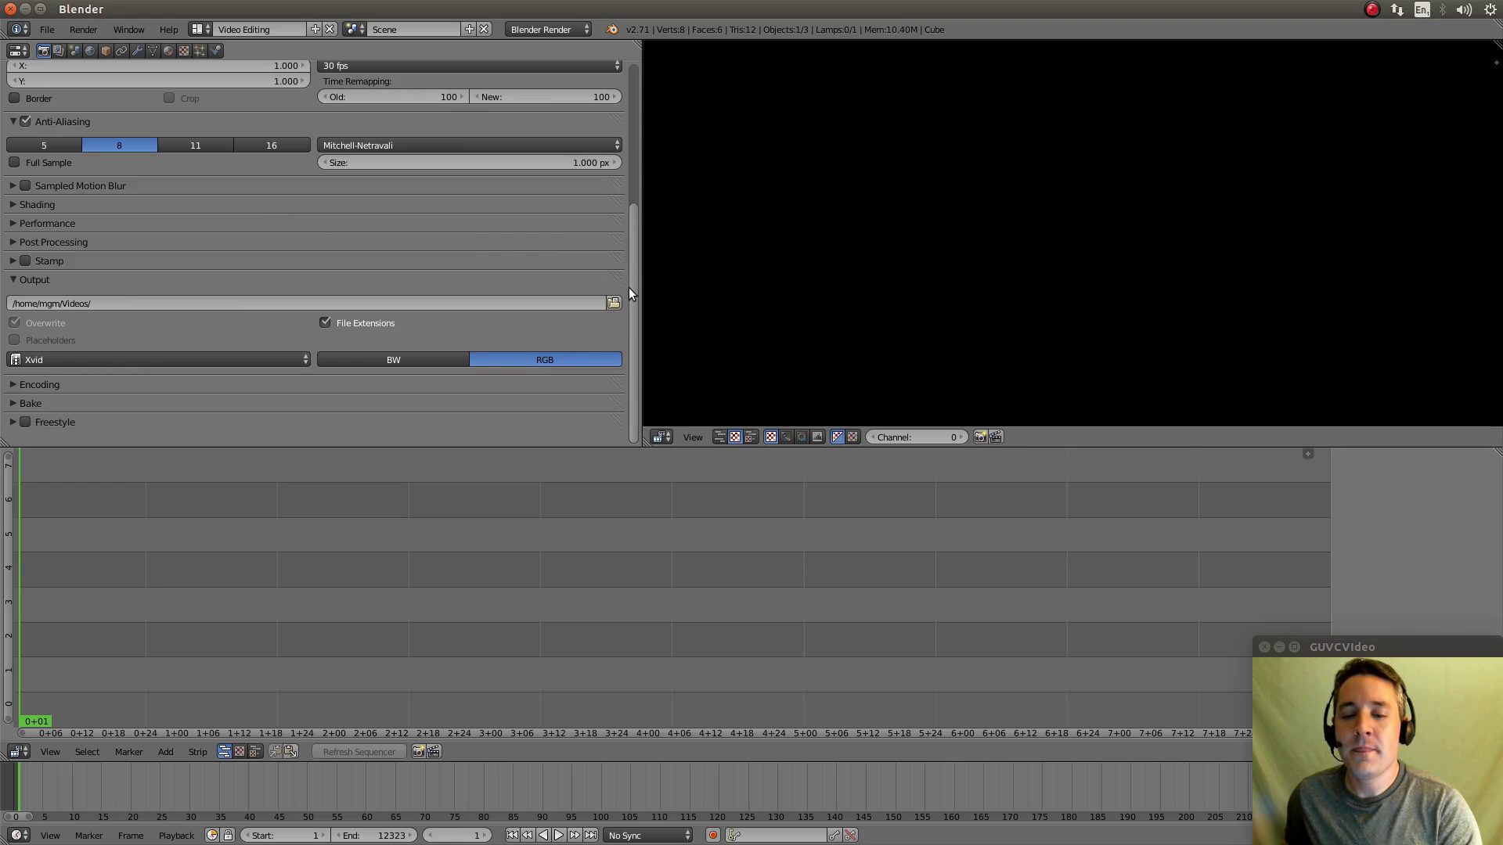
left_click(13, 385)
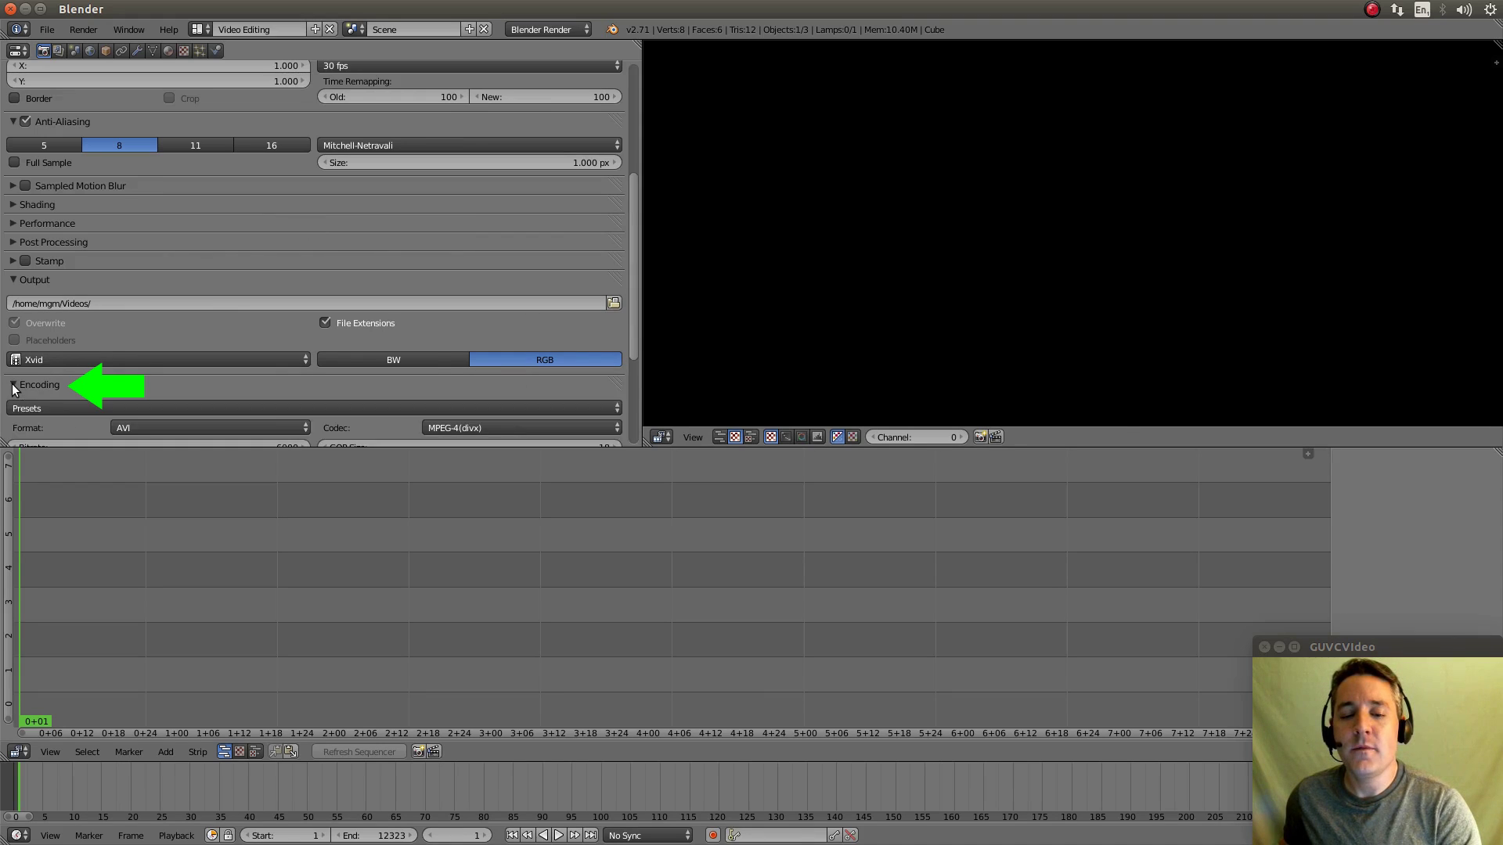
scroll(238, 274, "down", 5)
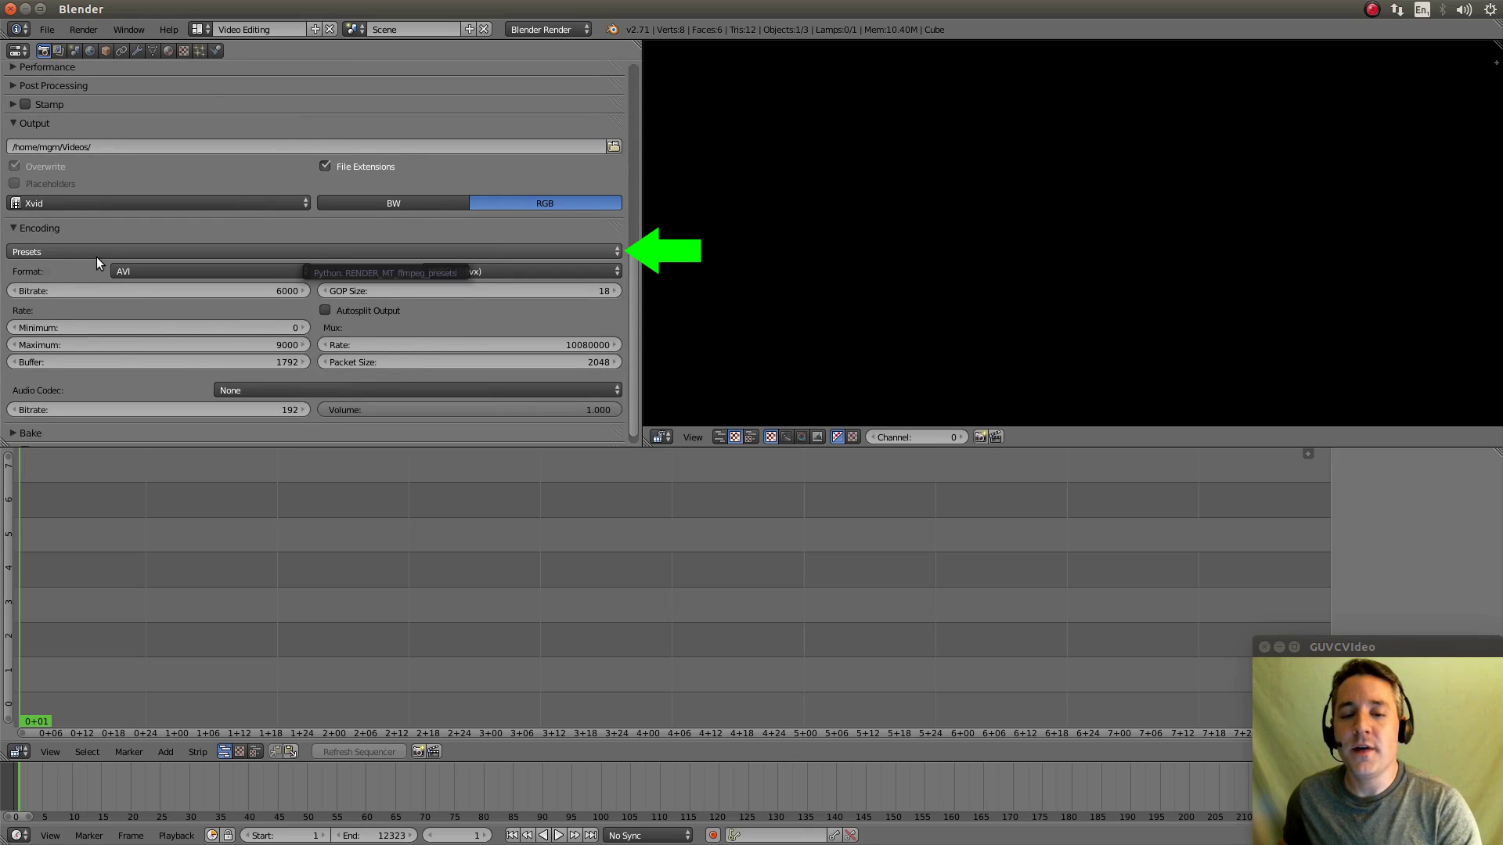
left_click(60, 252)
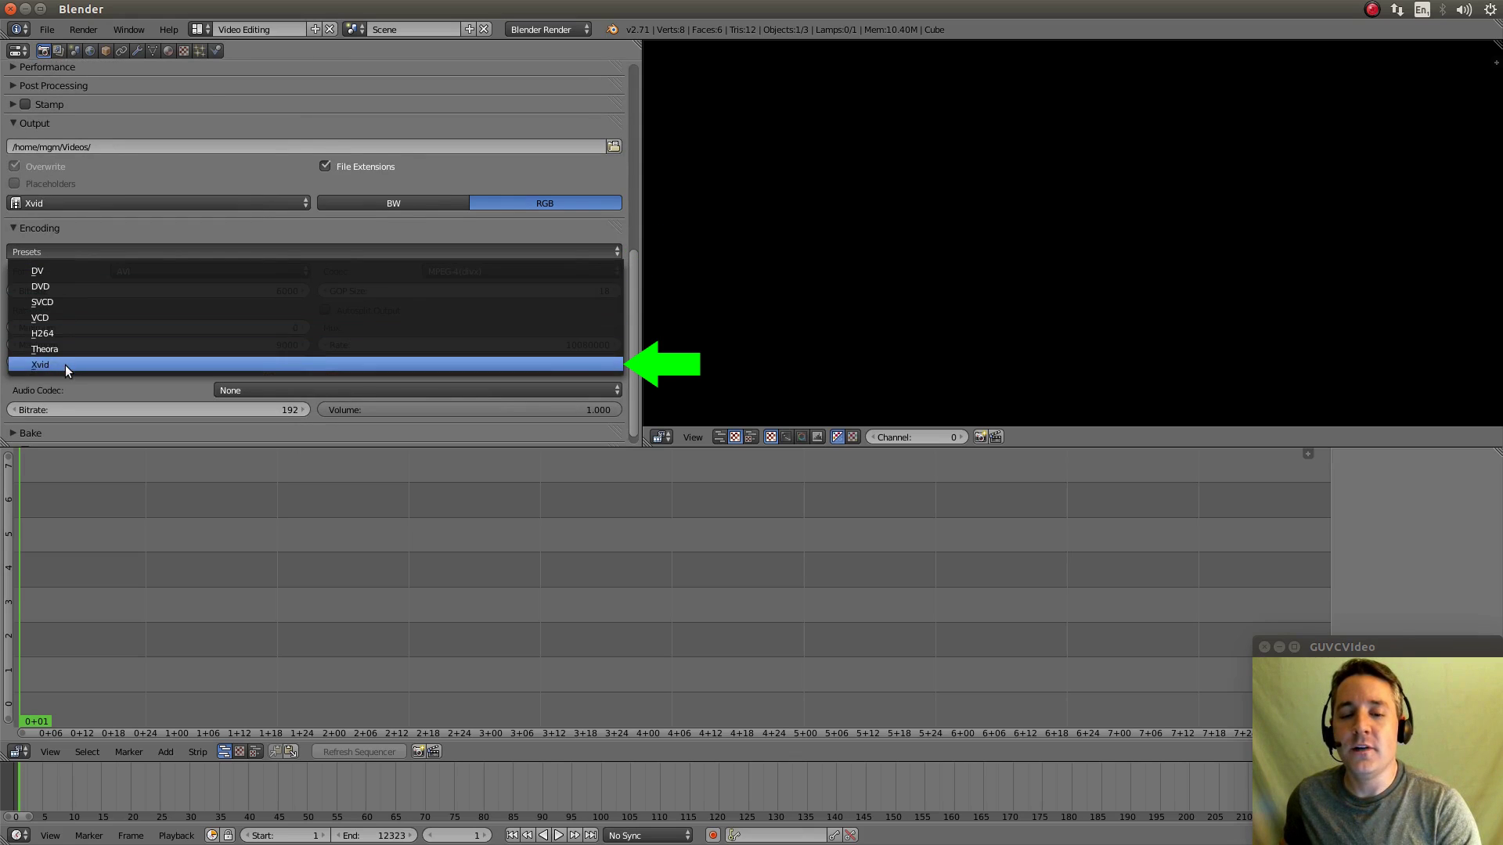
left_click(39, 365)
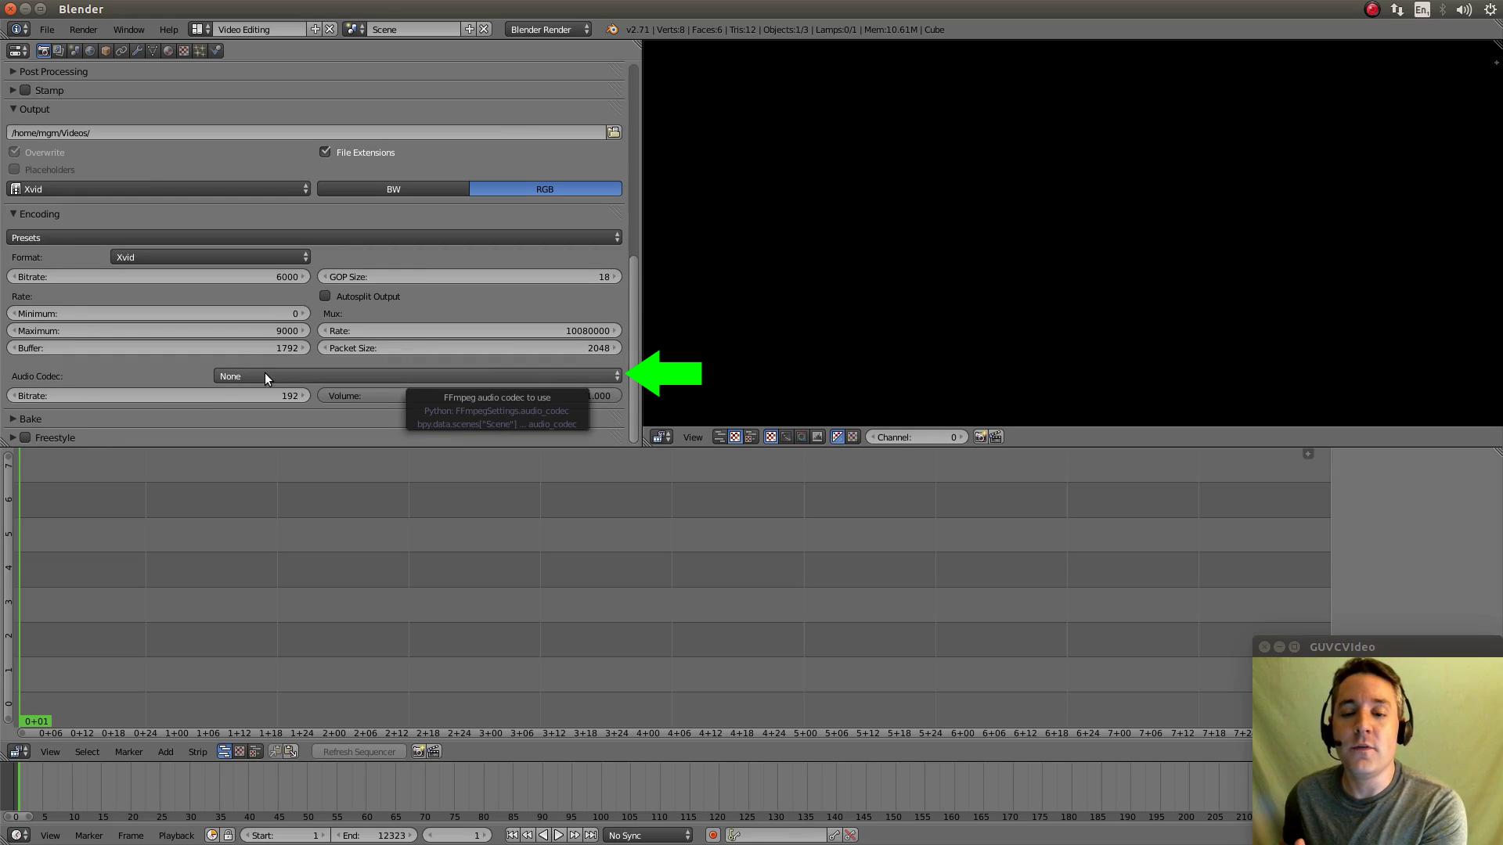
Step: Set the audio codec to MP3 at 192 kb/s
left_click(259, 374)
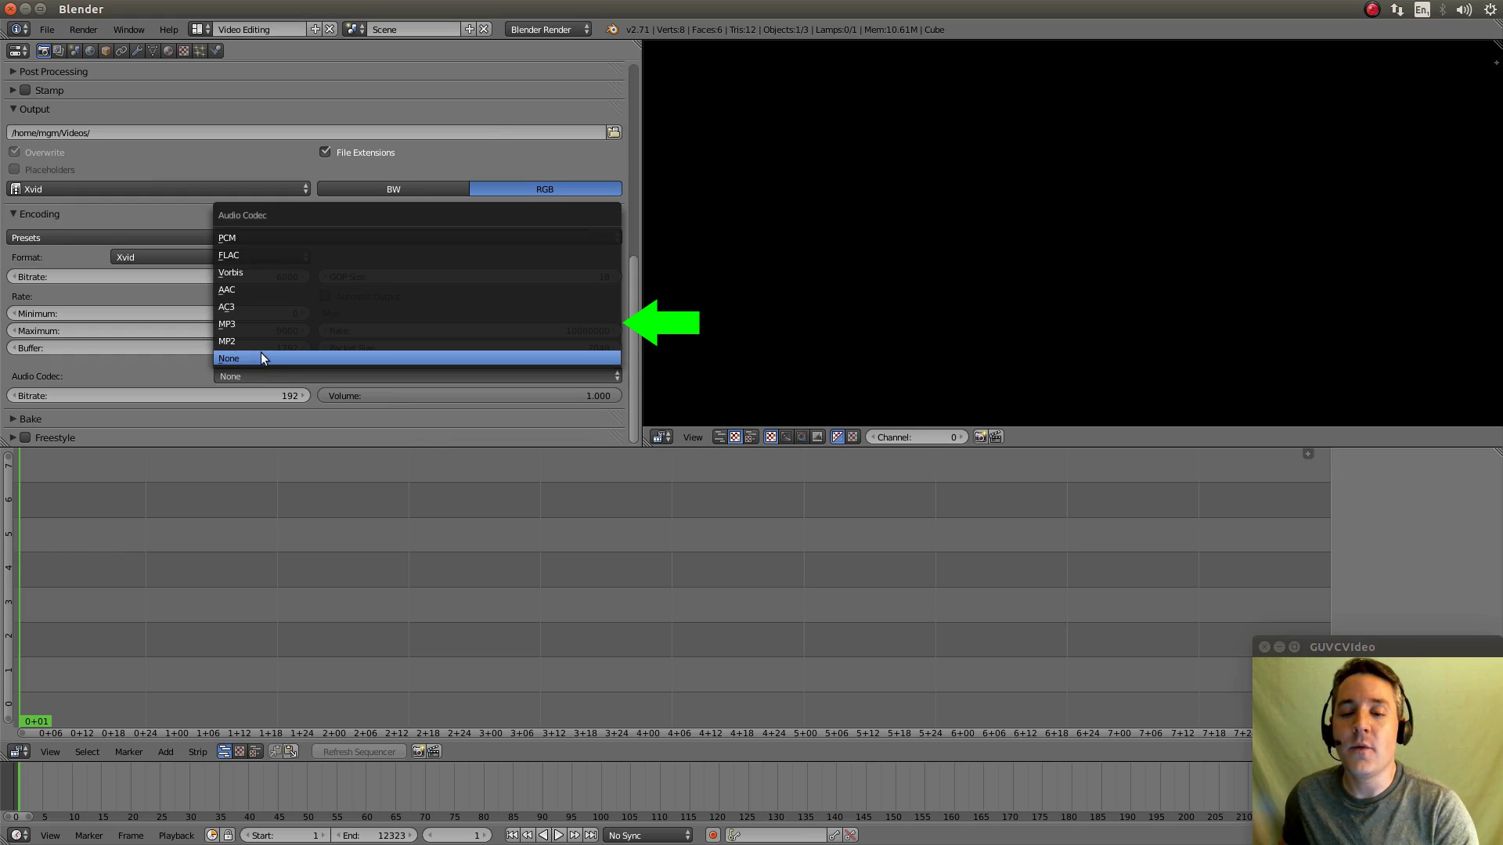
left_click(257, 322)
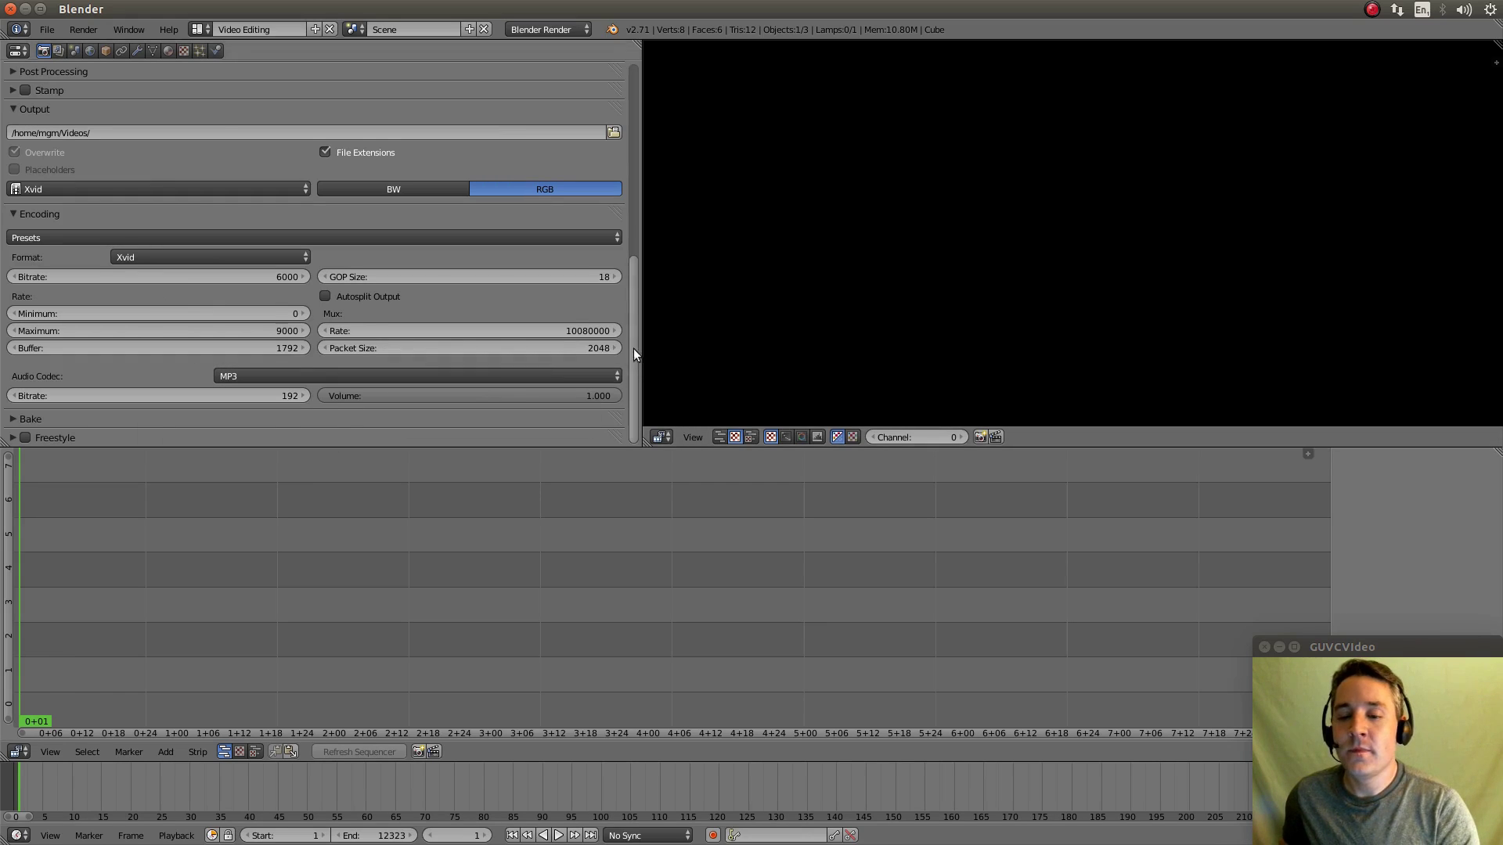
left_click_drag(633, 352, 667, 97)
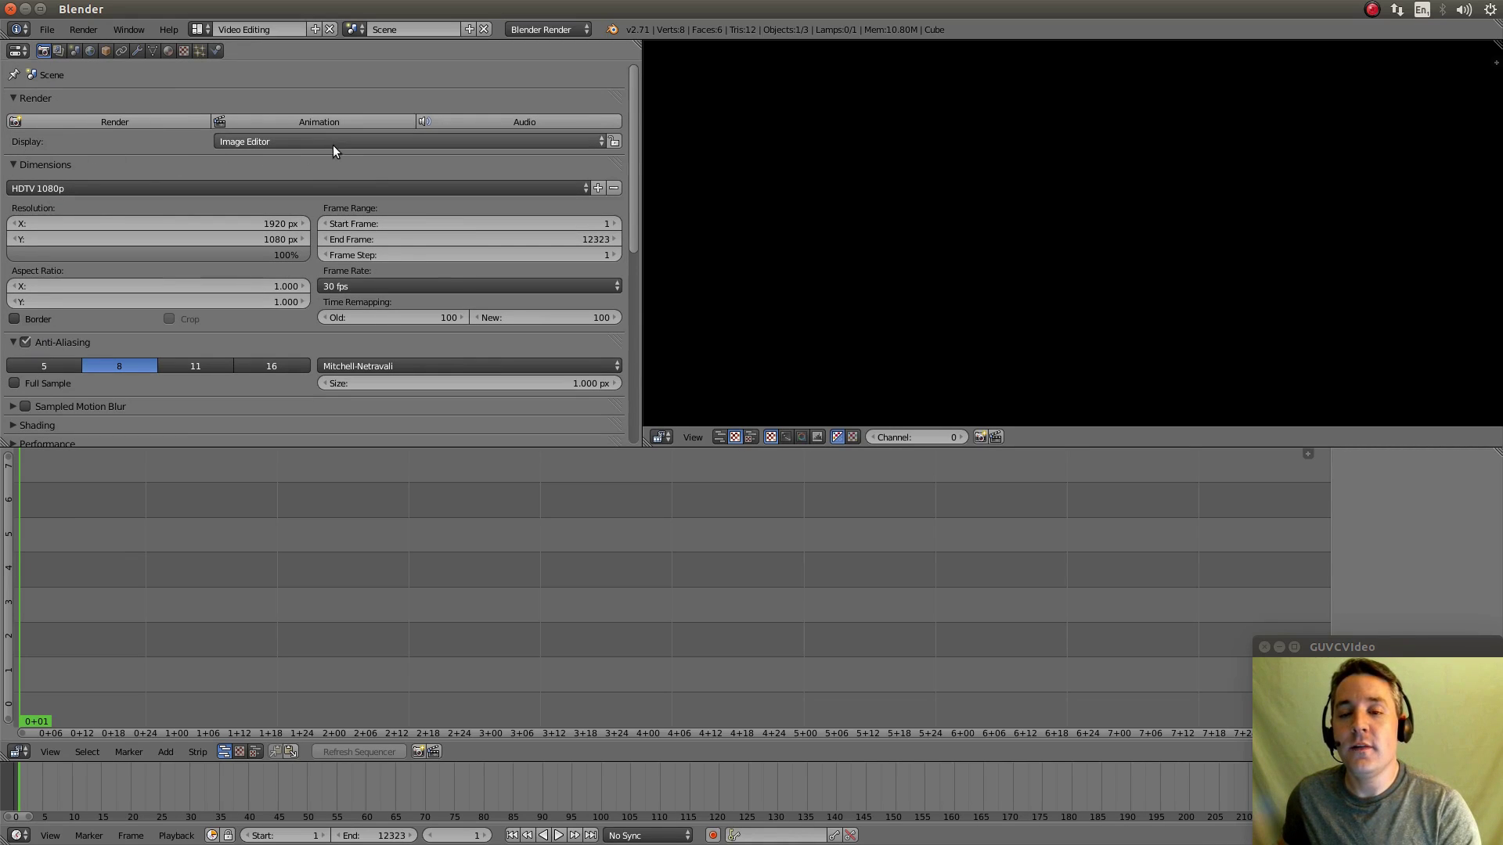
Step: Set the Render panel's Display option to Keep UI so renders keep the current interface
left_click(307, 144)
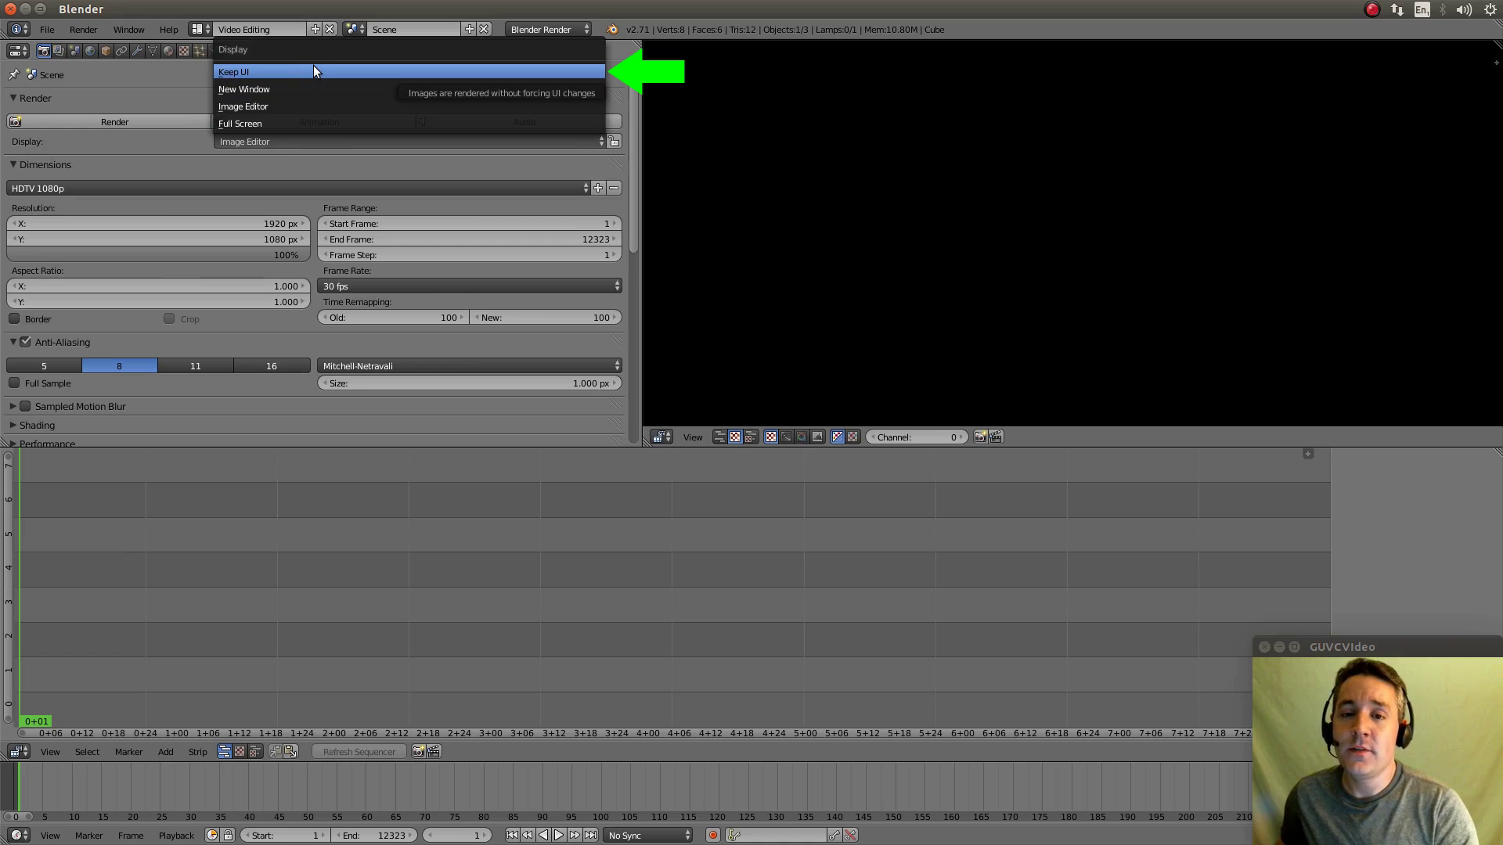
left_click(278, 141)
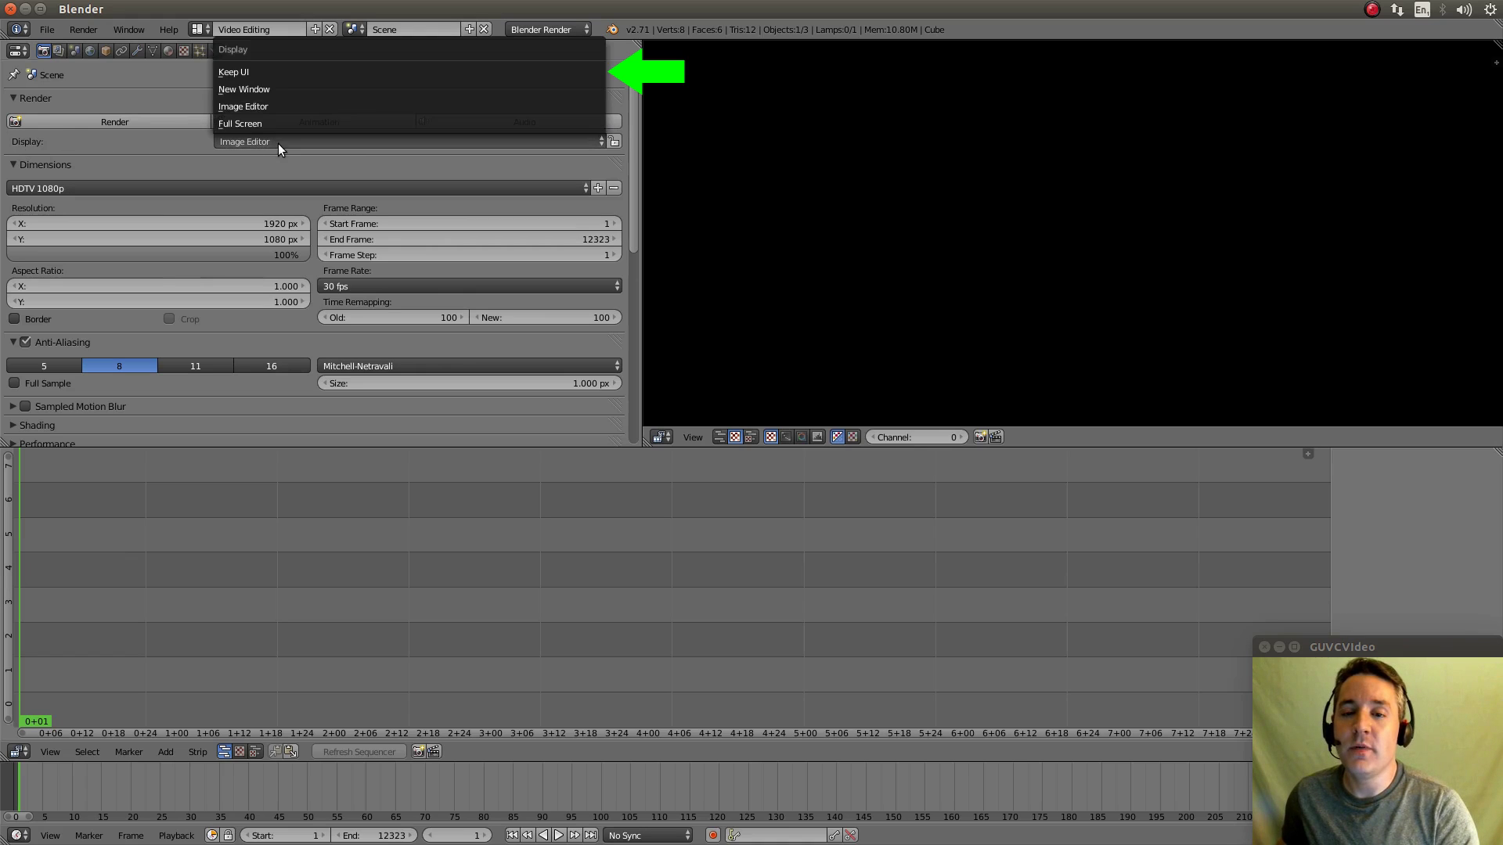
left_click(257, 72)
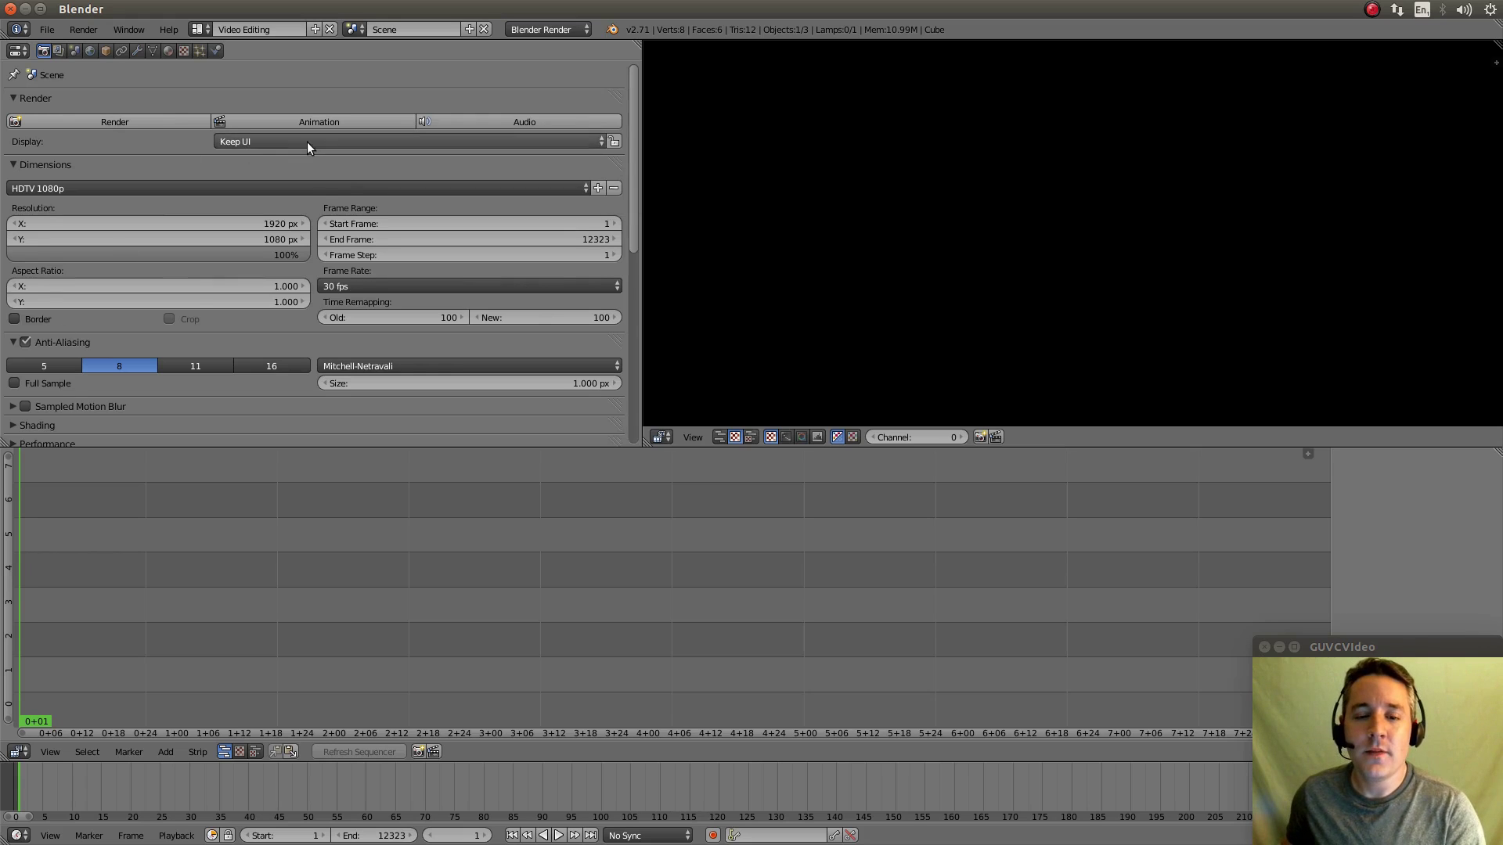
scroll(310, 150, "down", 5)
scroll(214, 223, "down", 7)
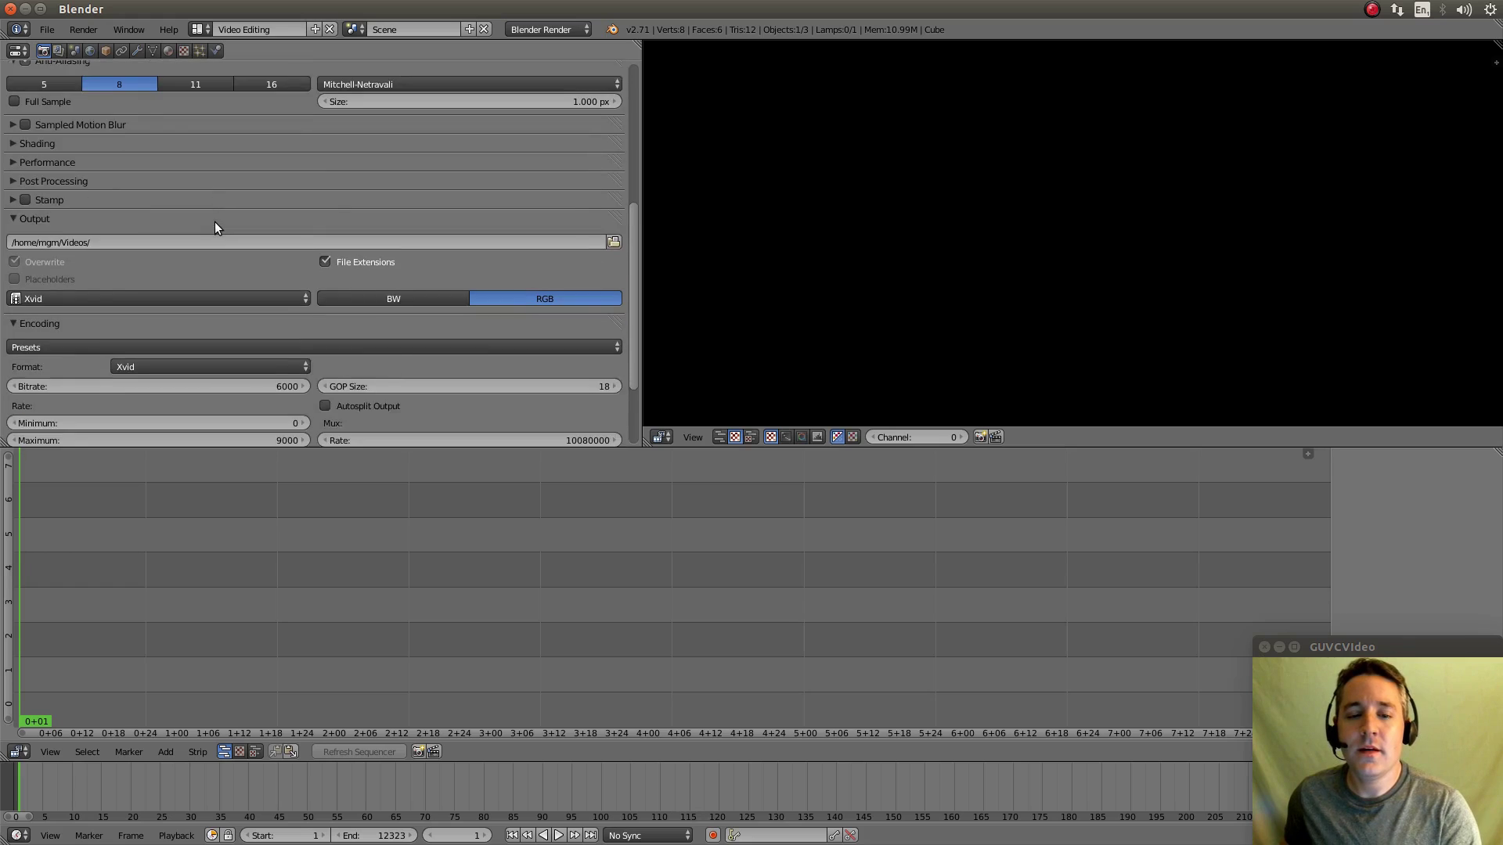
scroll(213, 225, "up", 12)
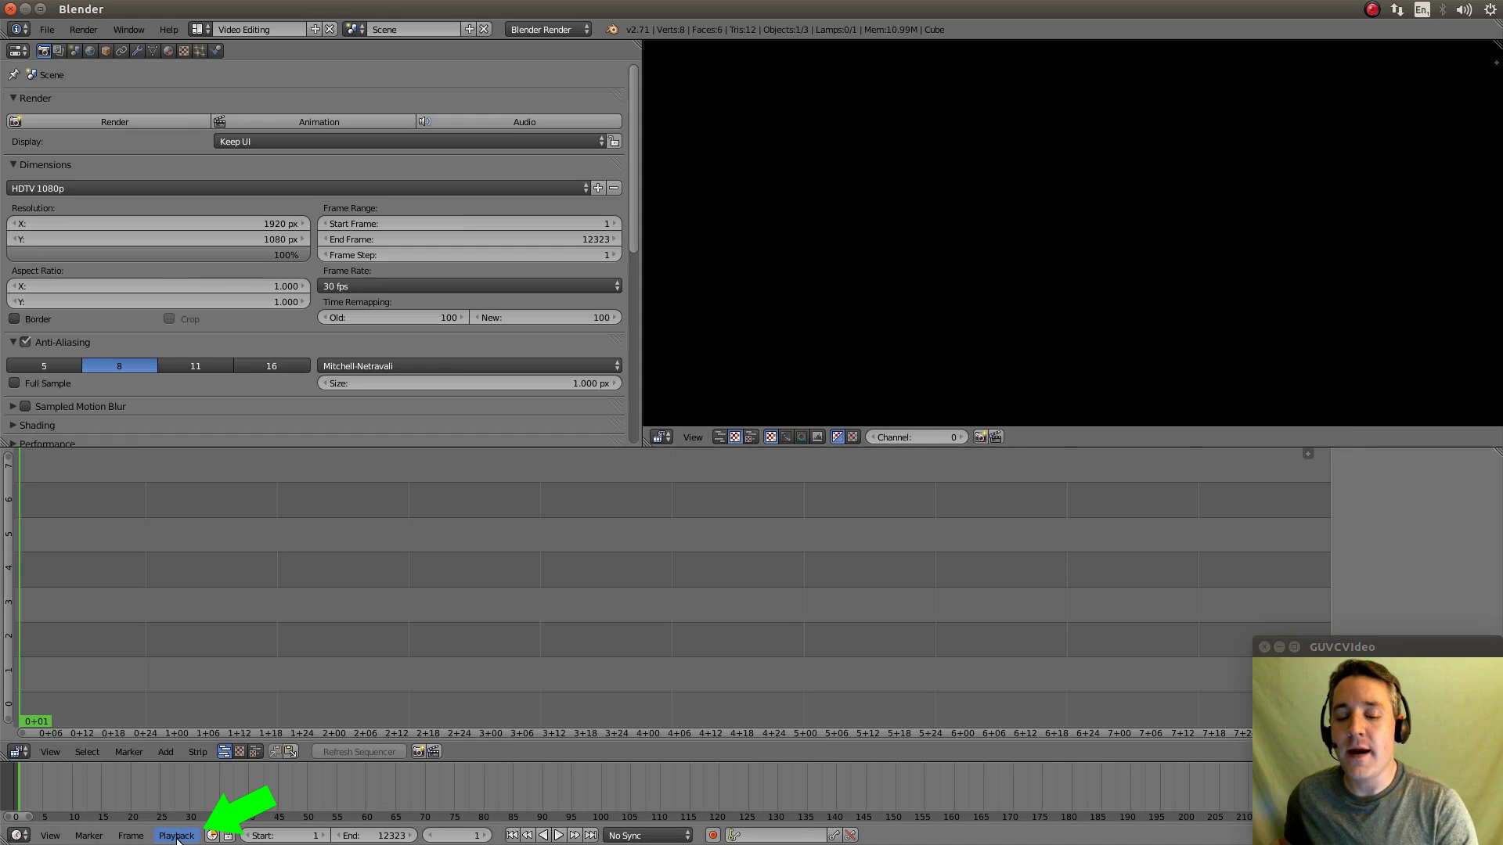
Step: Enable Audio Scrubbing and set playback sync to AV-sync in the Timeline Playback menu
left_click(173, 836)
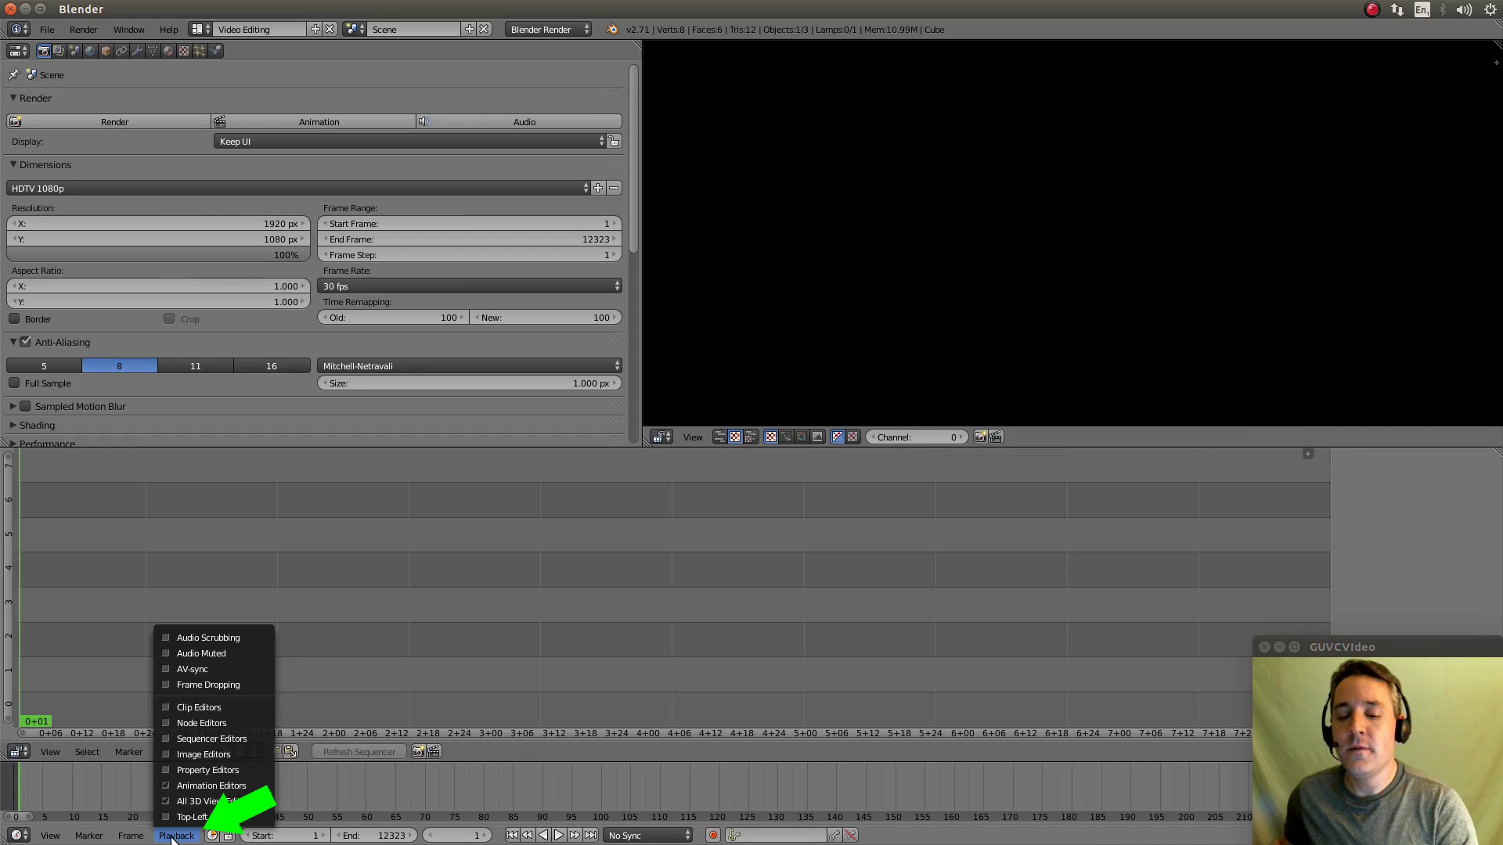
left_click(168, 639)
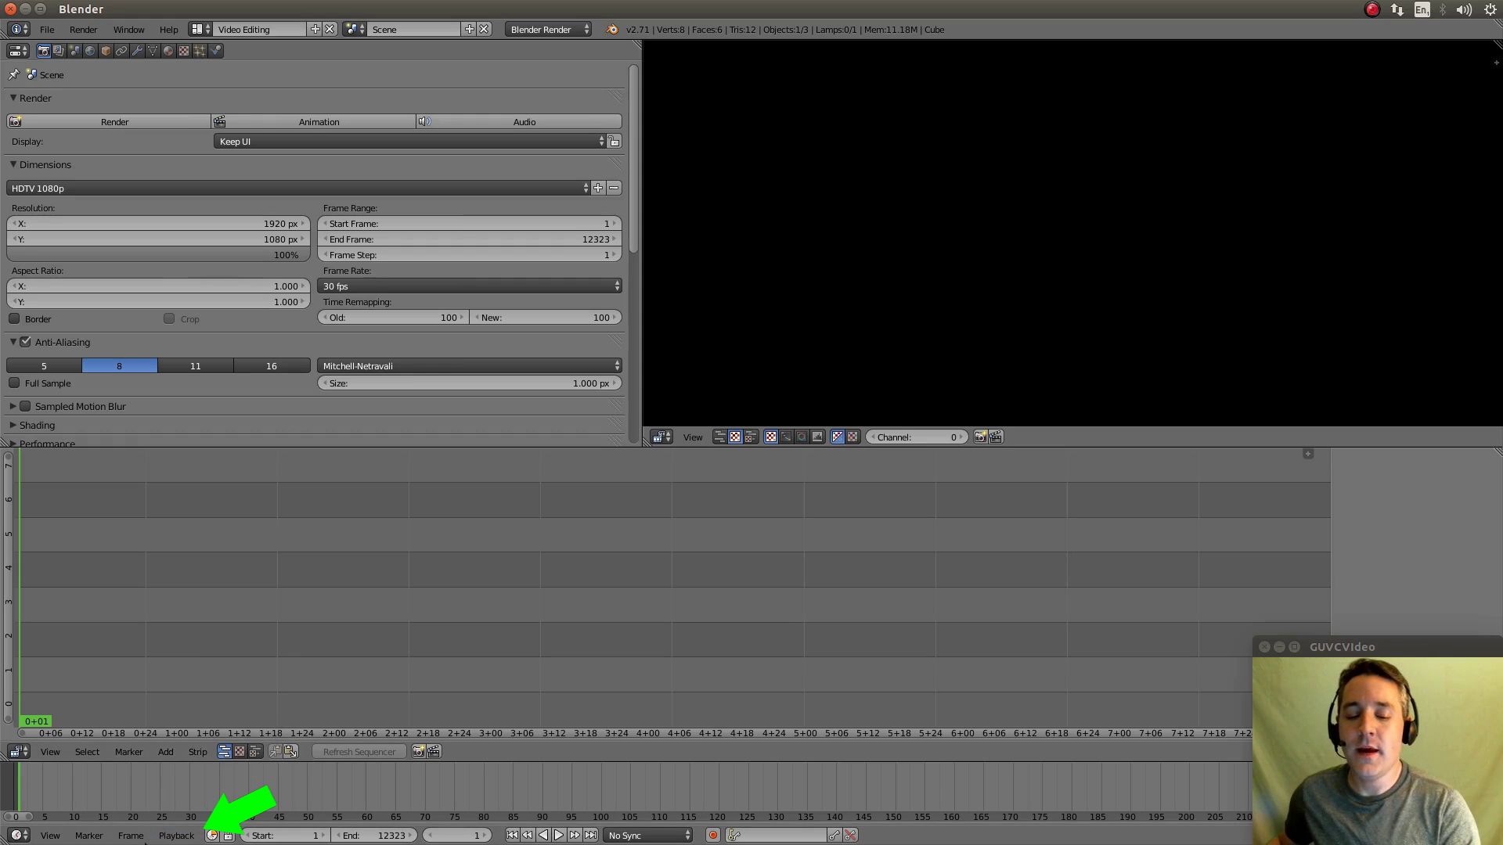
left_click(161, 836)
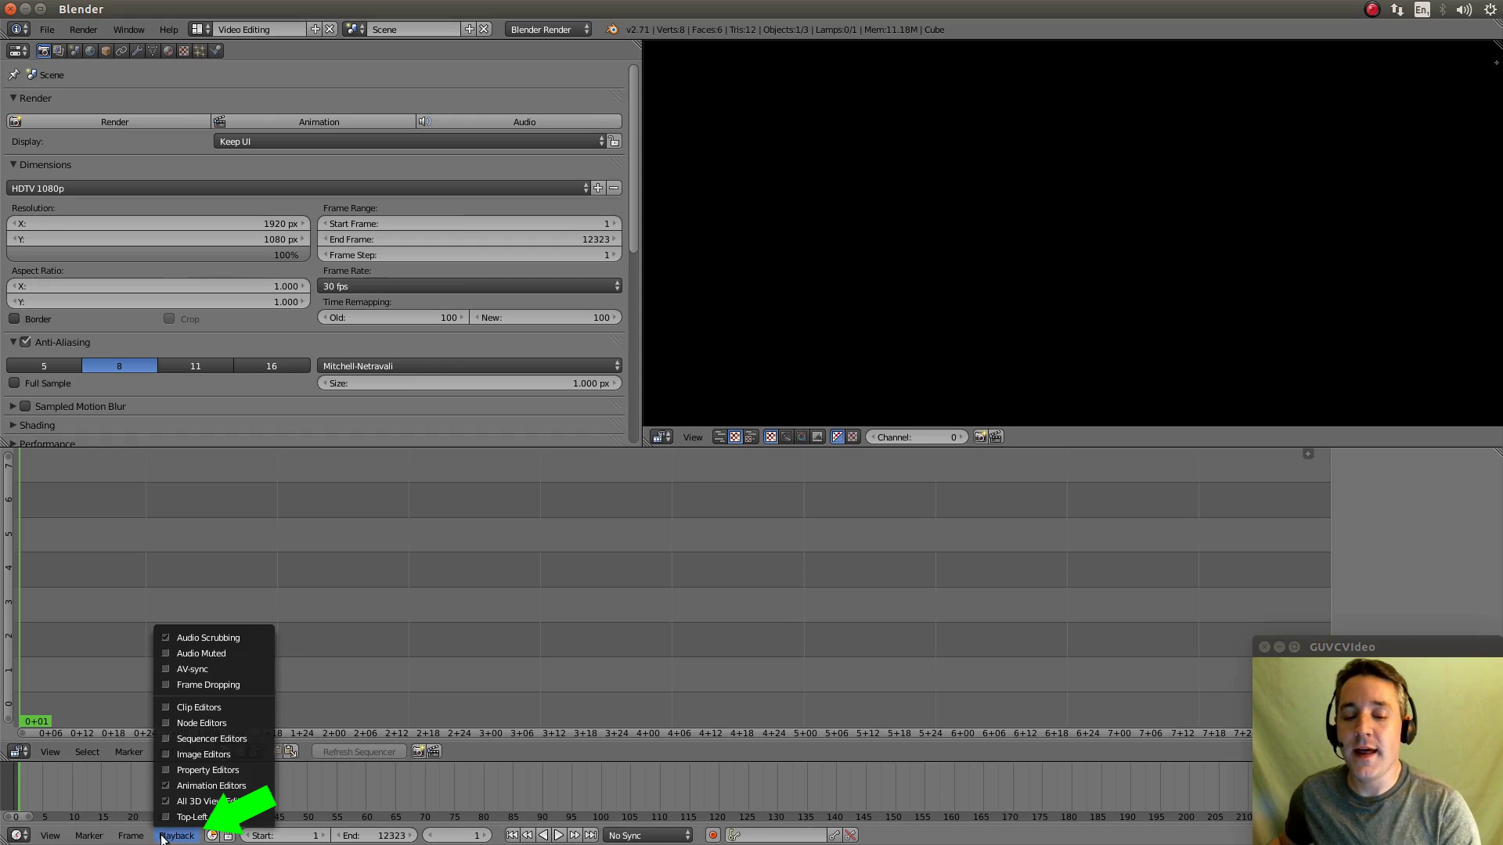
left_click(188, 670)
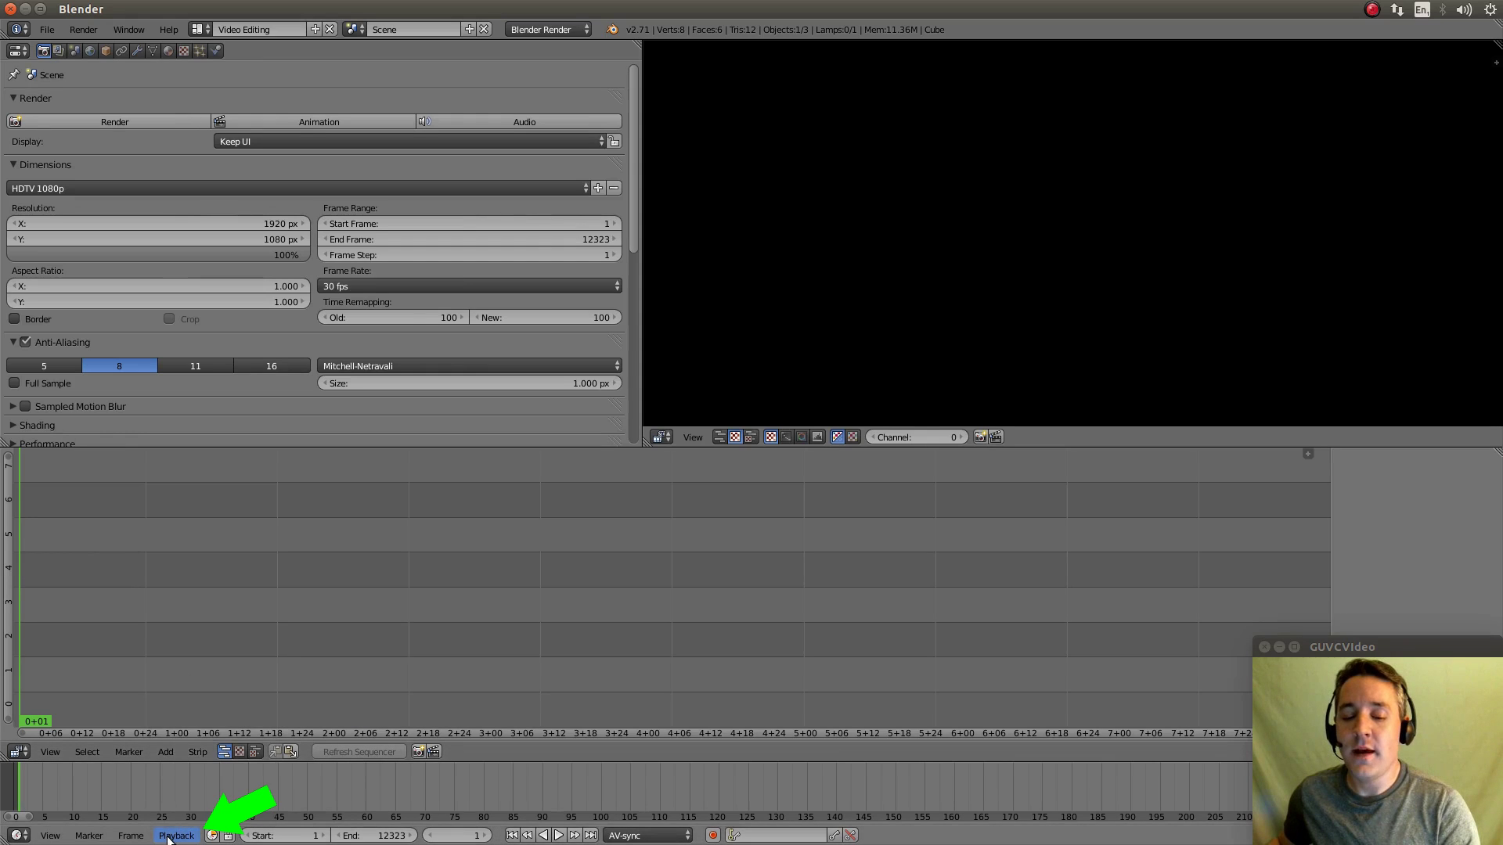
left_click(169, 836)
left_click(202, 686)
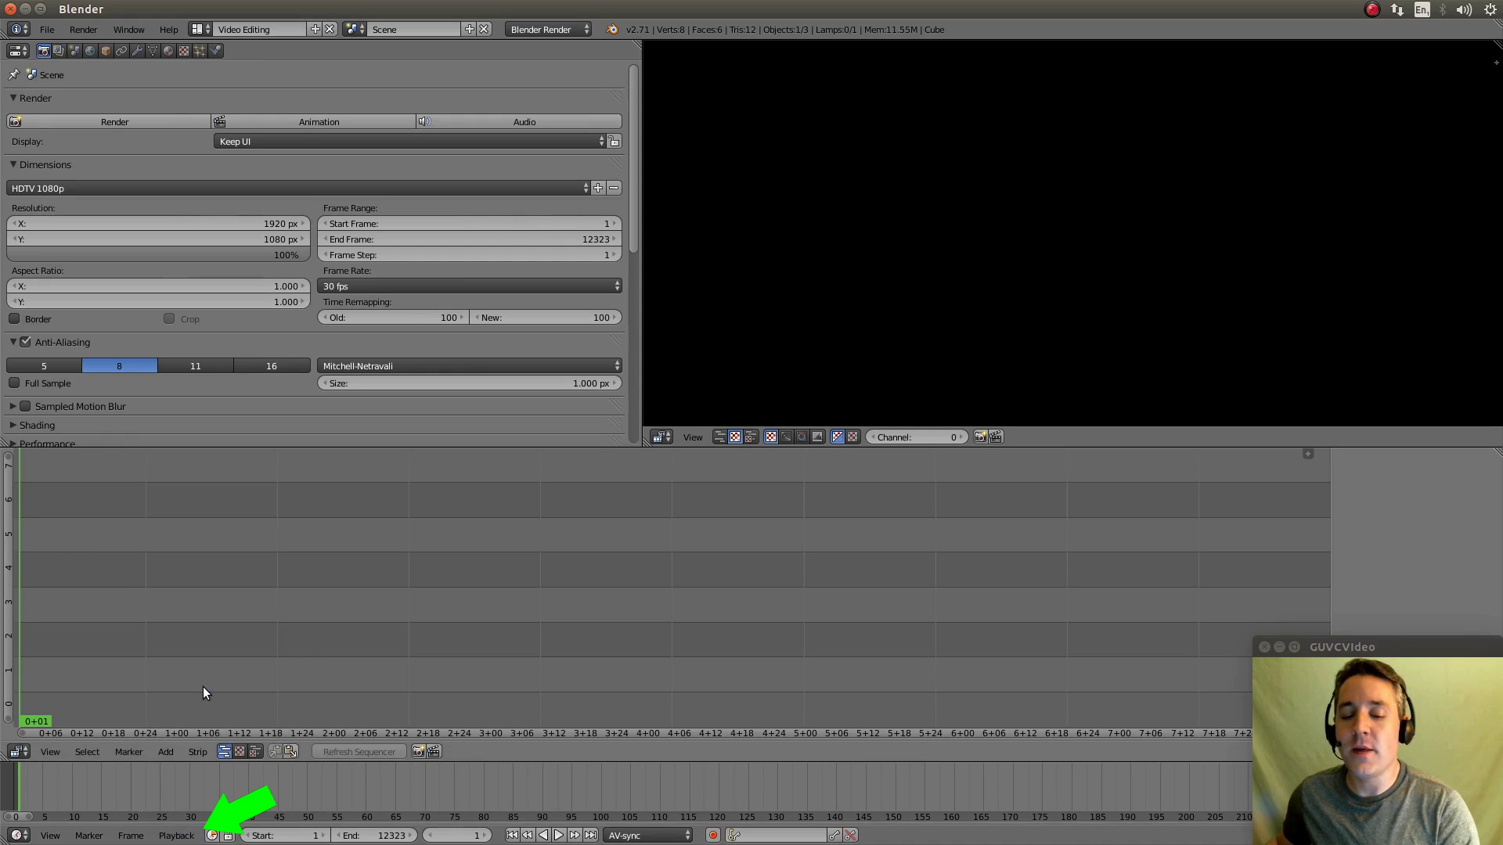
left_click(173, 836)
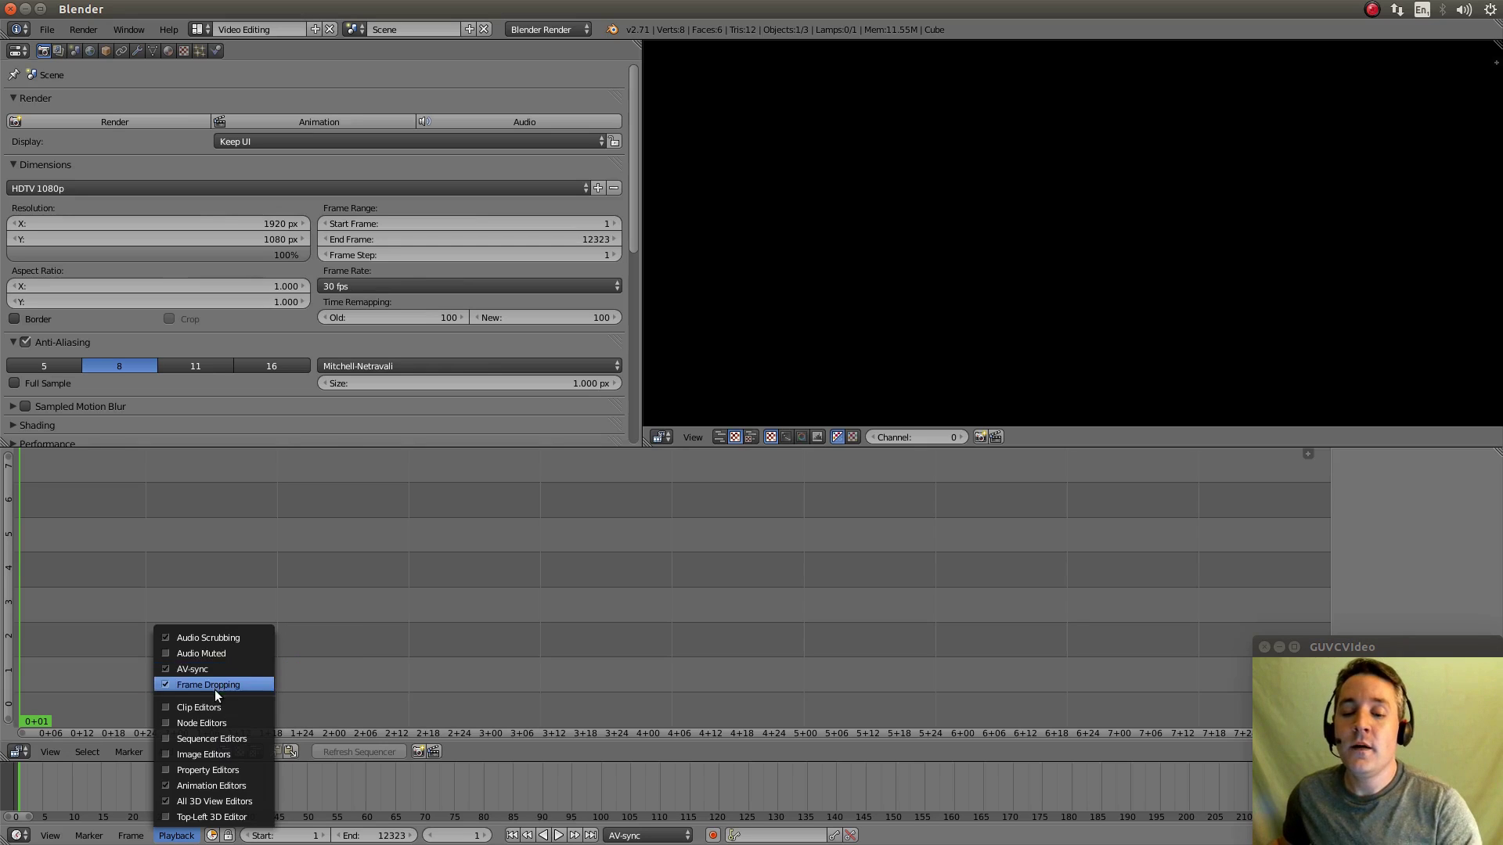
Step: Toggle audio scrubbing and scrub the playhead forward to about frame 88, then step back one frame
left_click(213, 637)
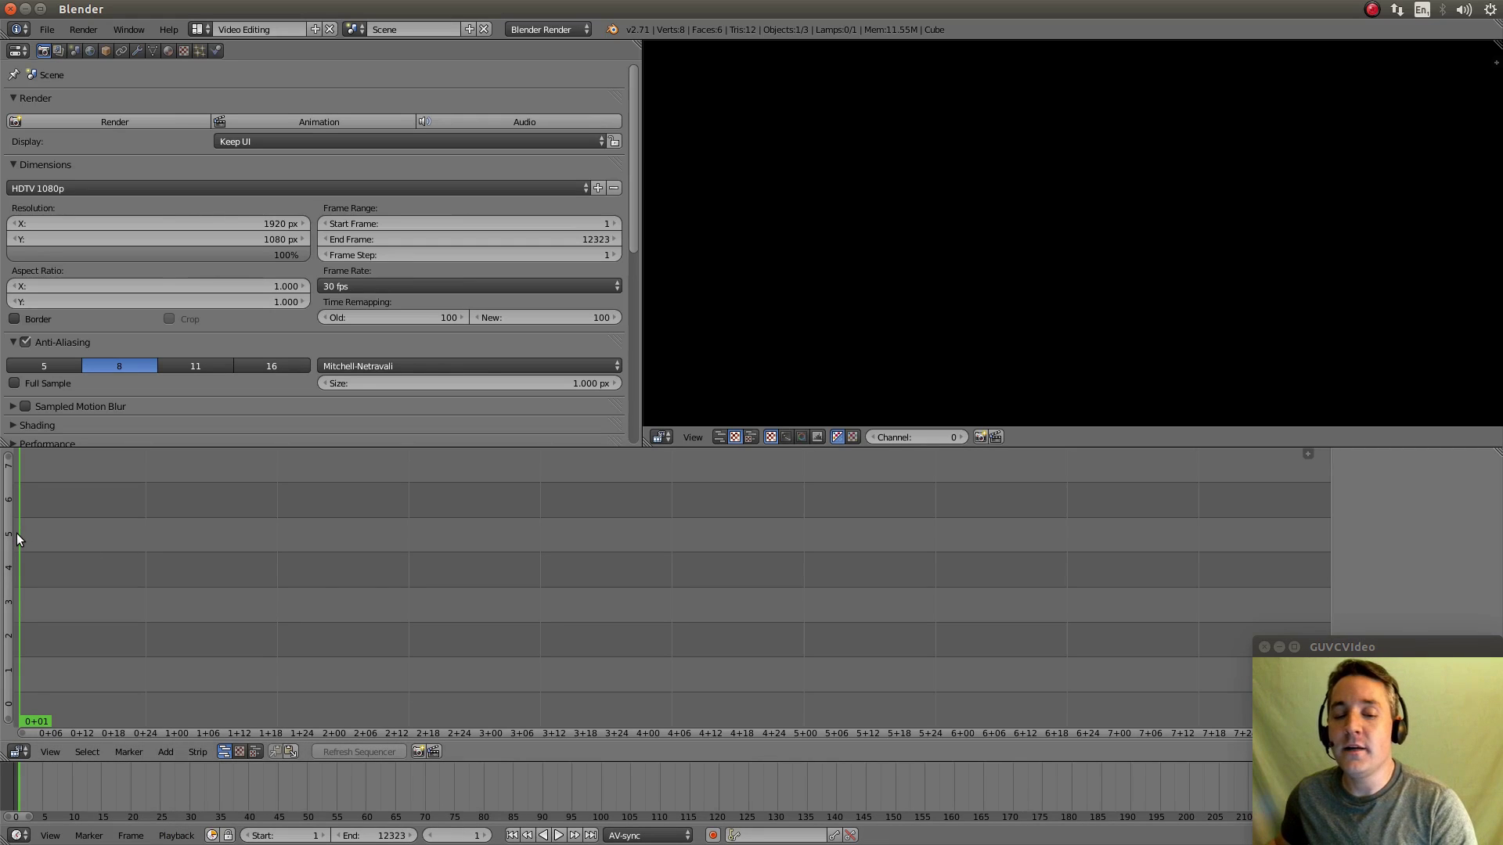
left_click_drag(19, 539, 67, 540)
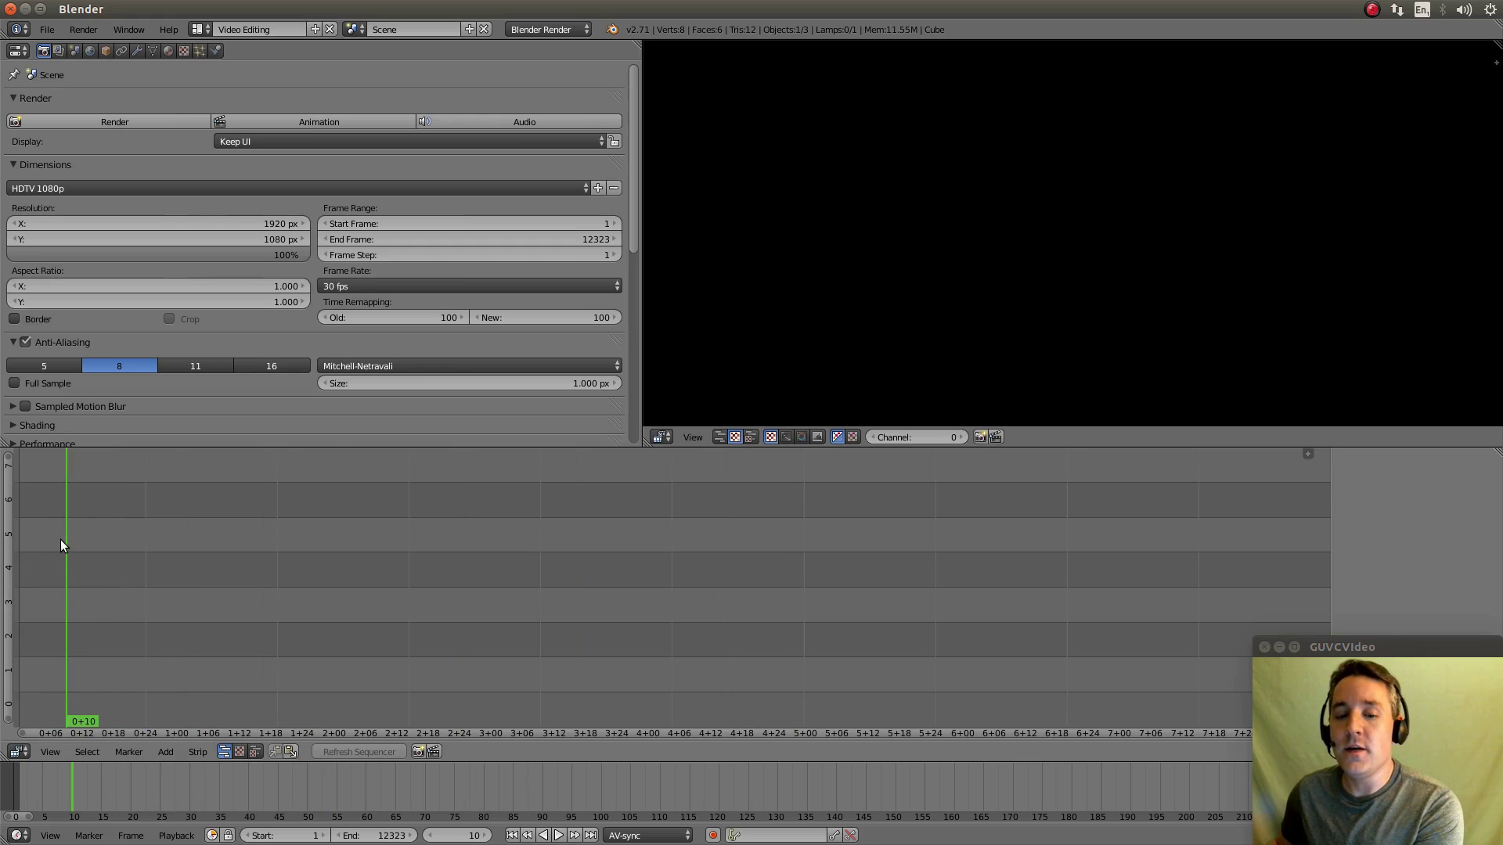
left_click_drag(60, 539, 345, 547)
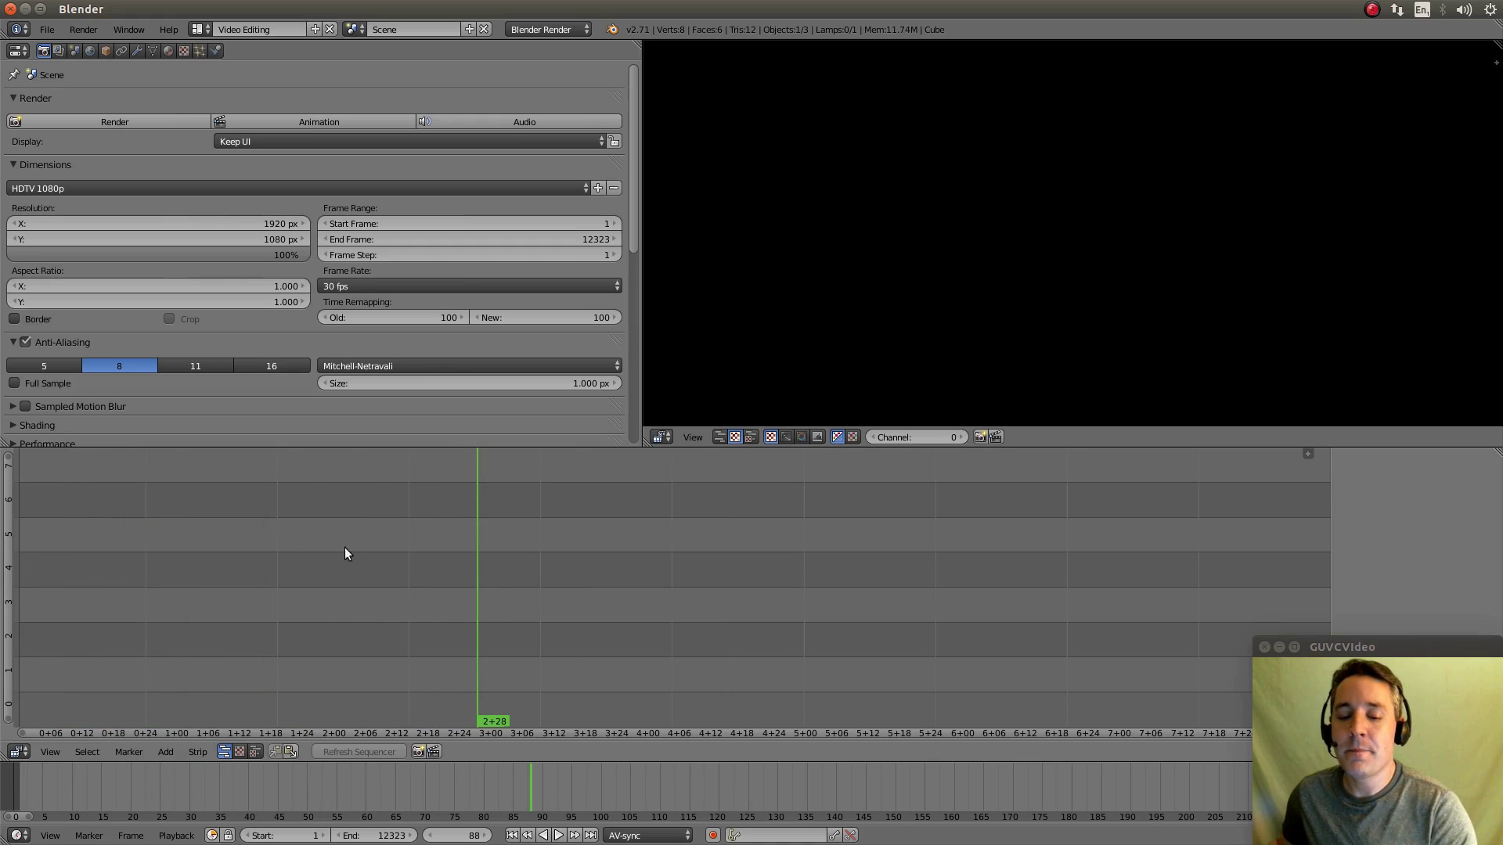
key("Left")
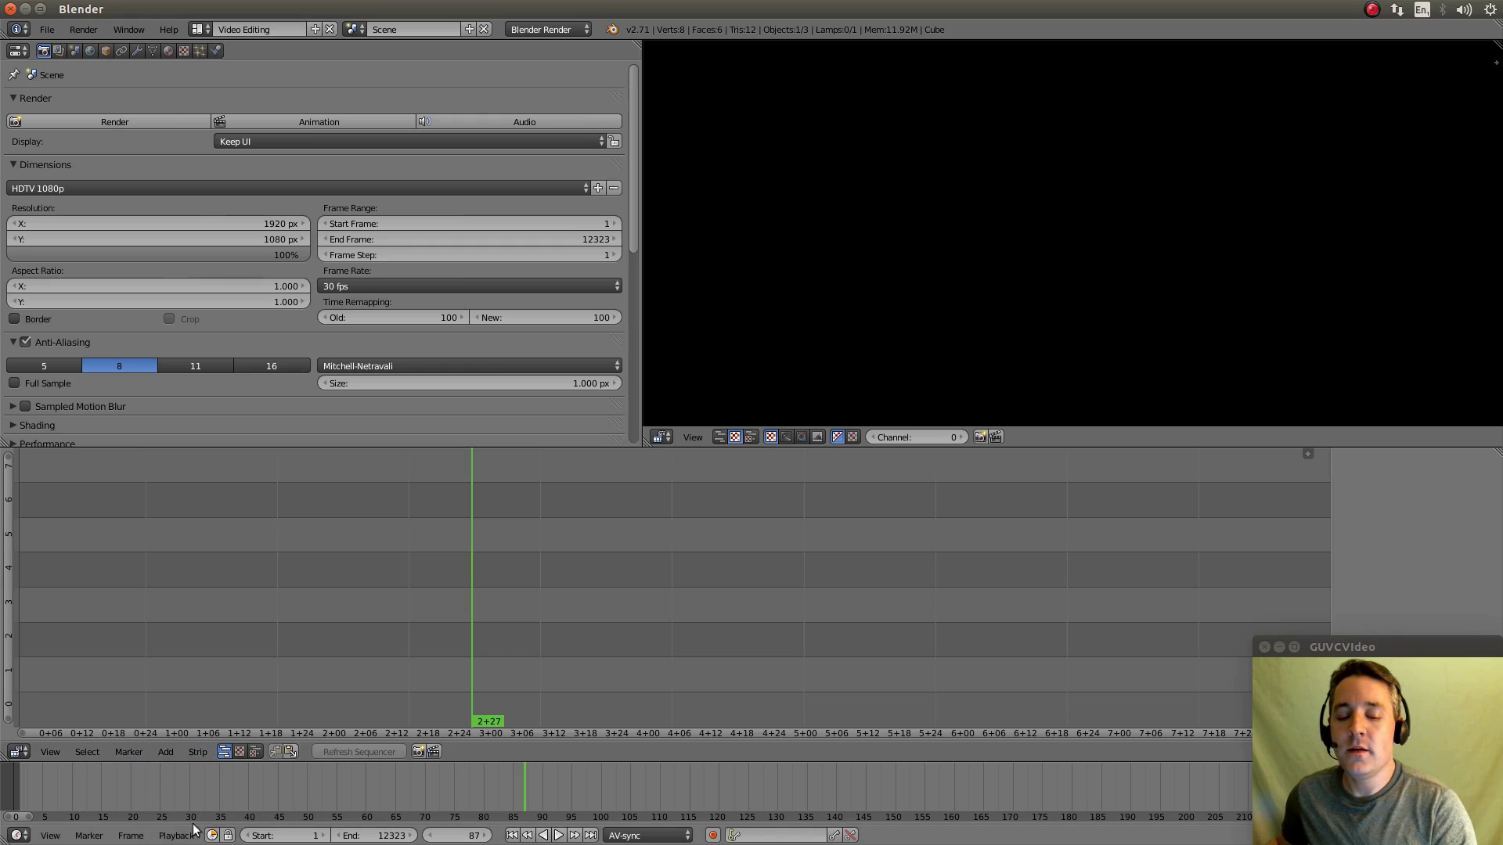
left_click(176, 835)
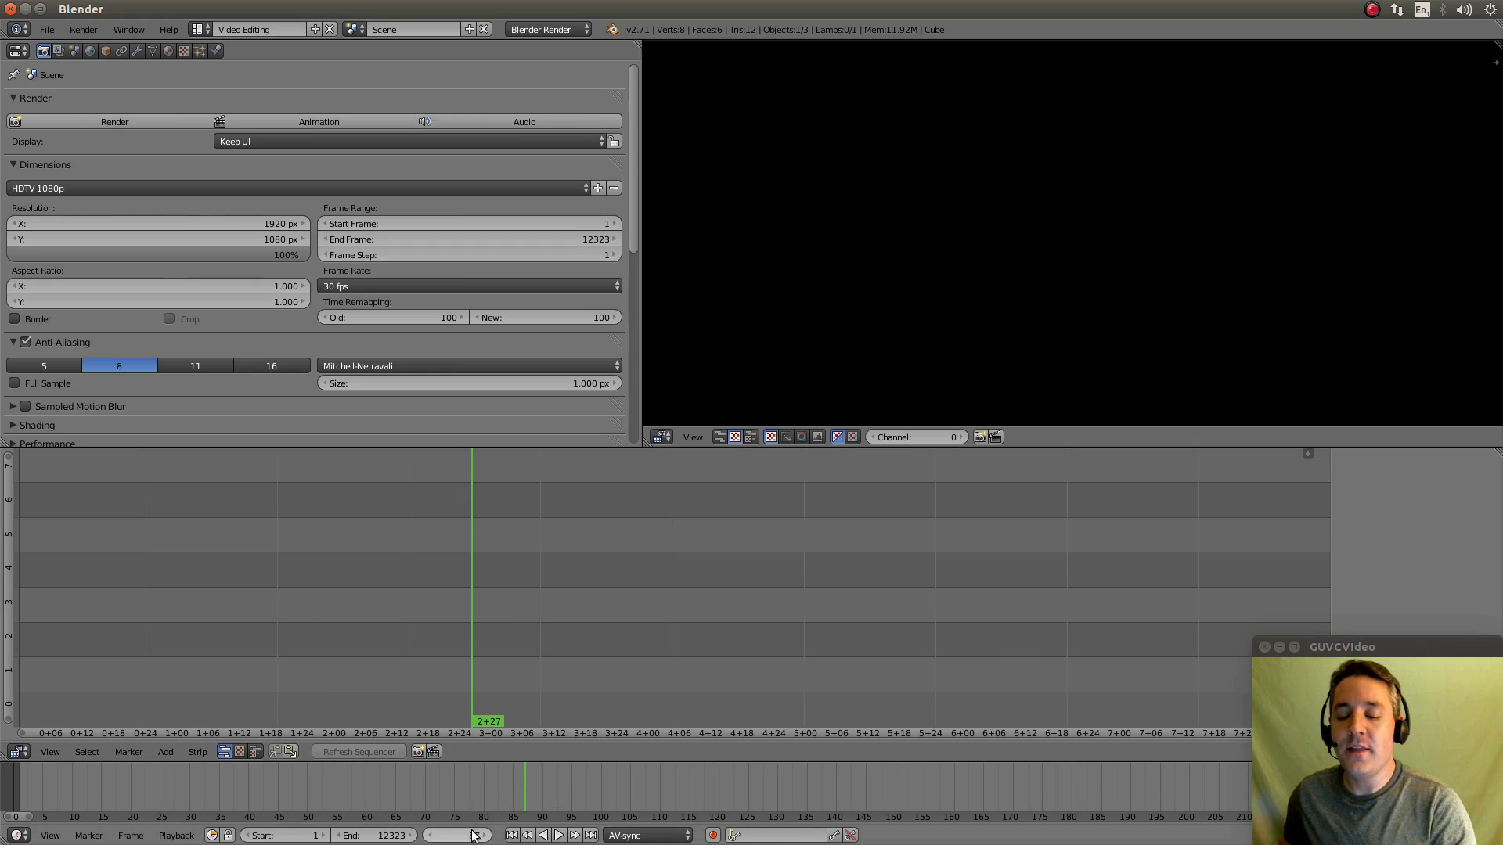
Step: Enter 1 in the current-frame field to jump back to frame 1
left_click(474, 836)
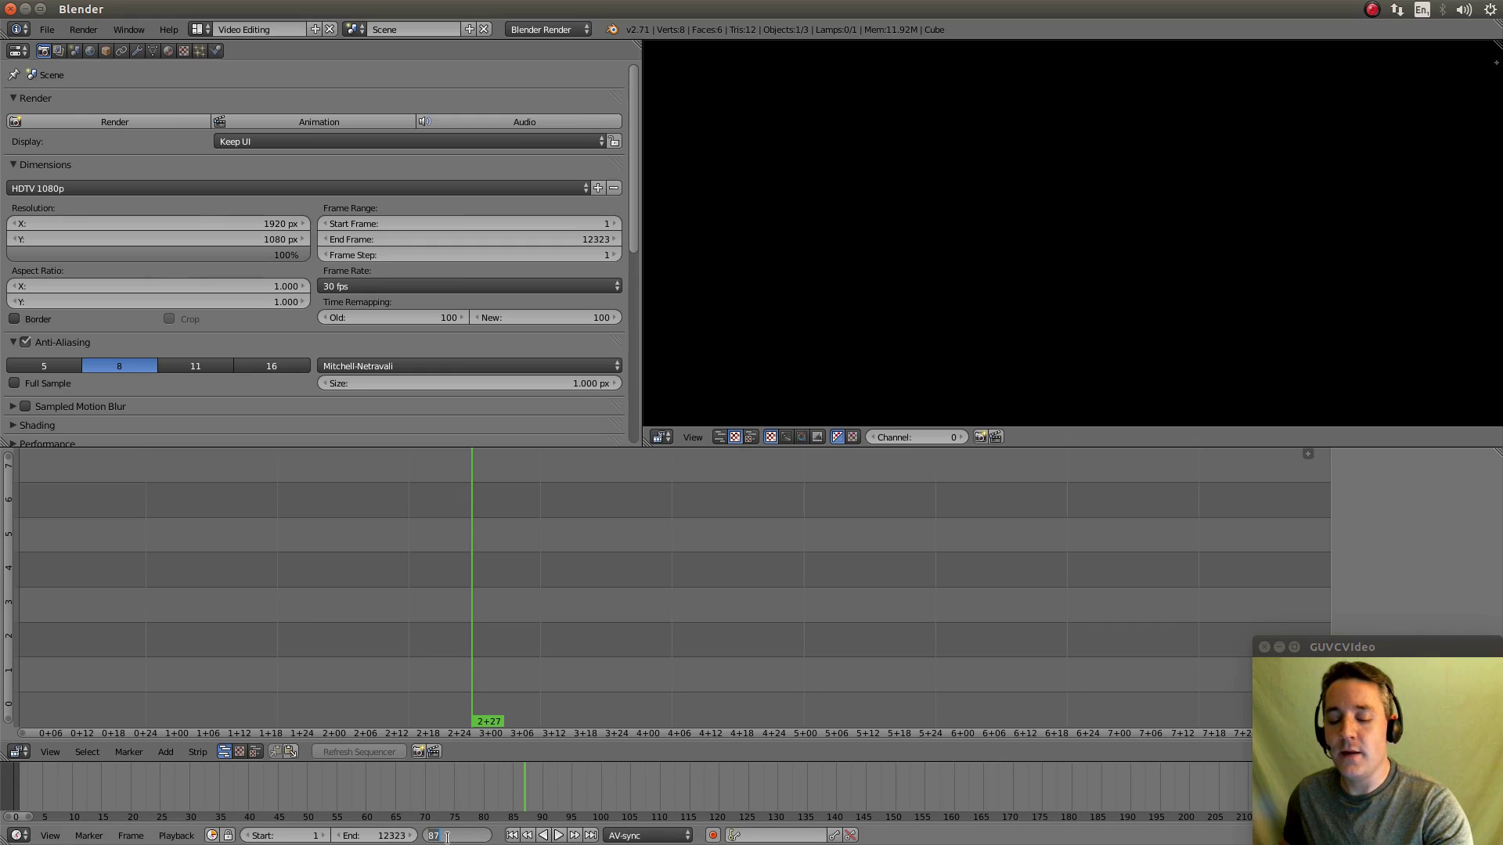
type("1")
key("Return")
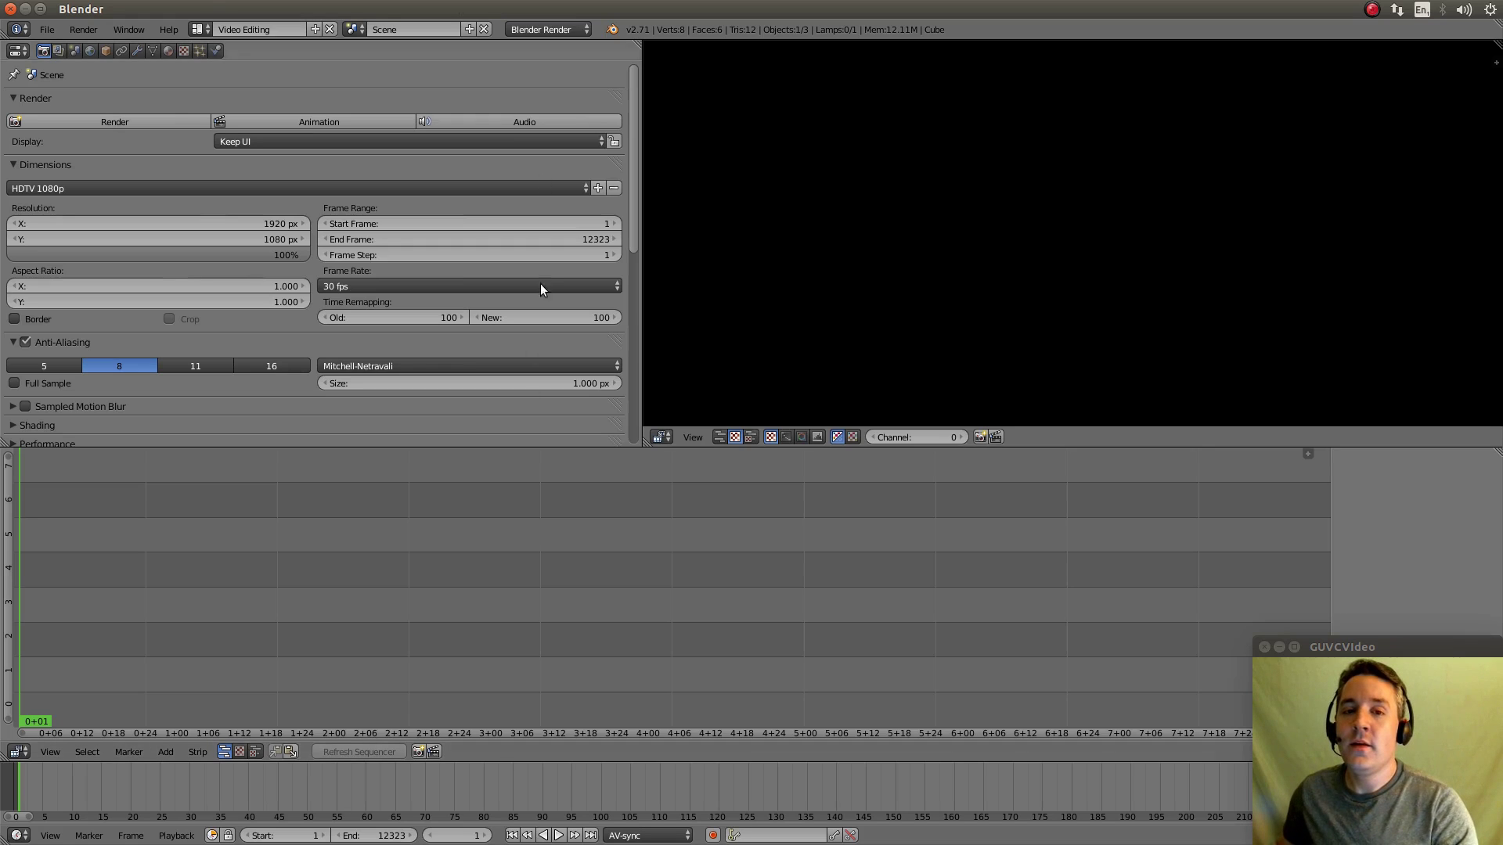
Step: Save the current Video Editing setup via File > Save Startup File and confirm
left_click(50, 30)
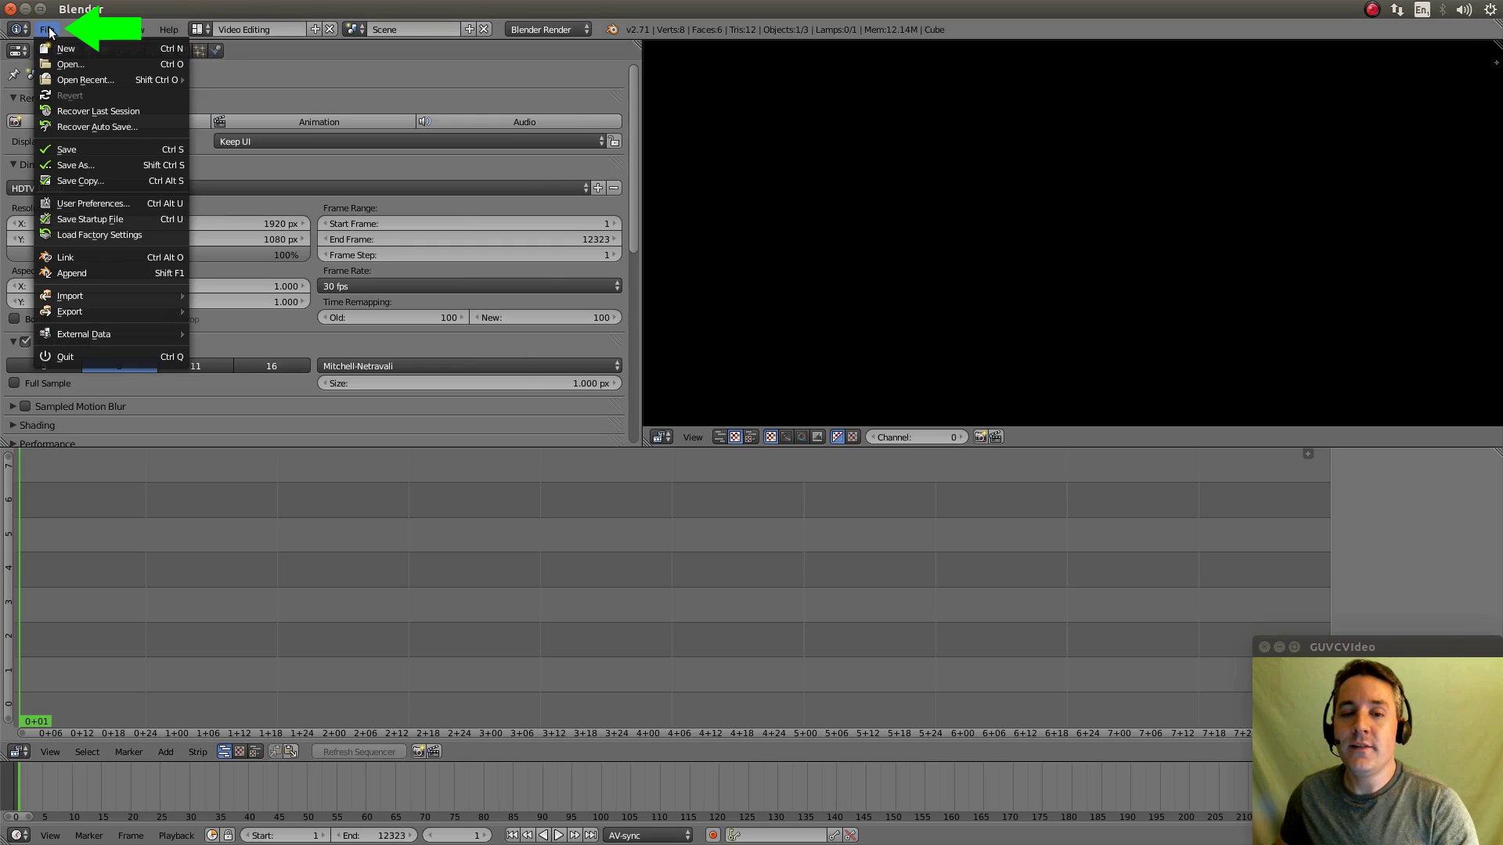
left_click(103, 222)
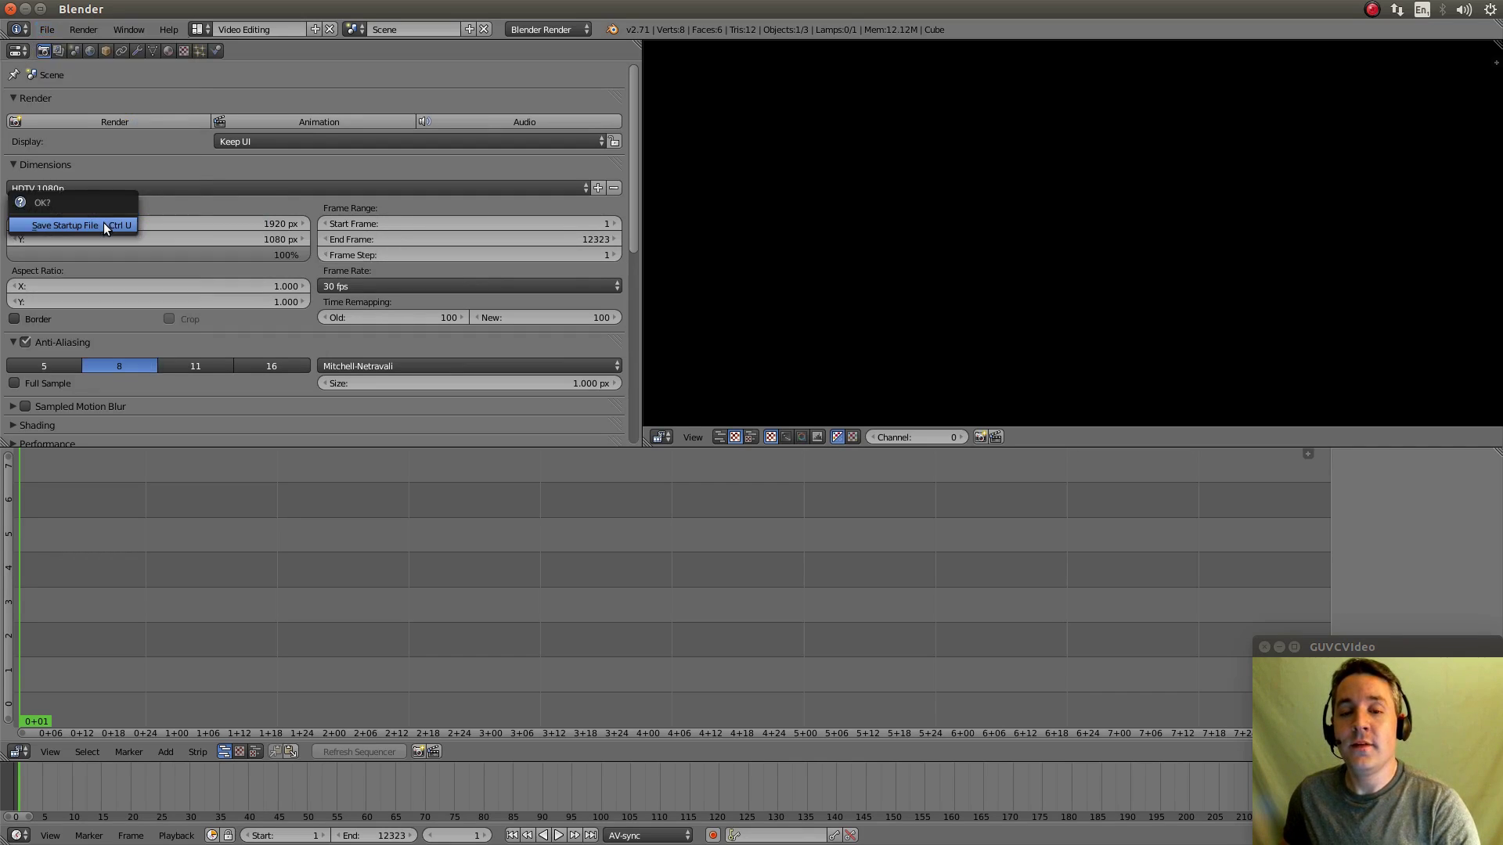
left_click(59, 224)
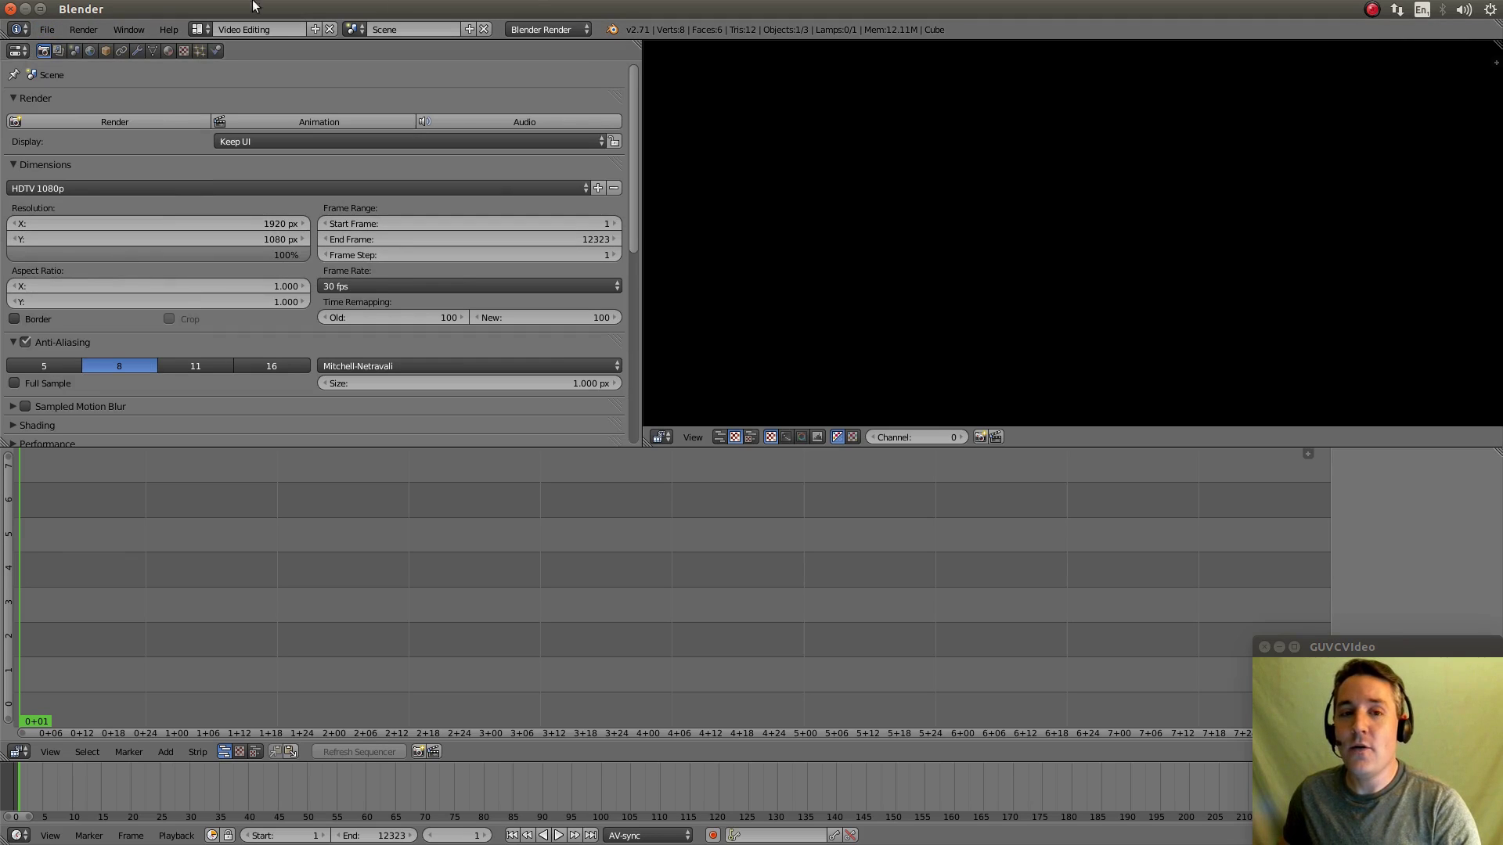
Step: Quit and relaunch Blender, dismissing the splash screen to reach the saved Video Editing layout
left_click(11, 8)
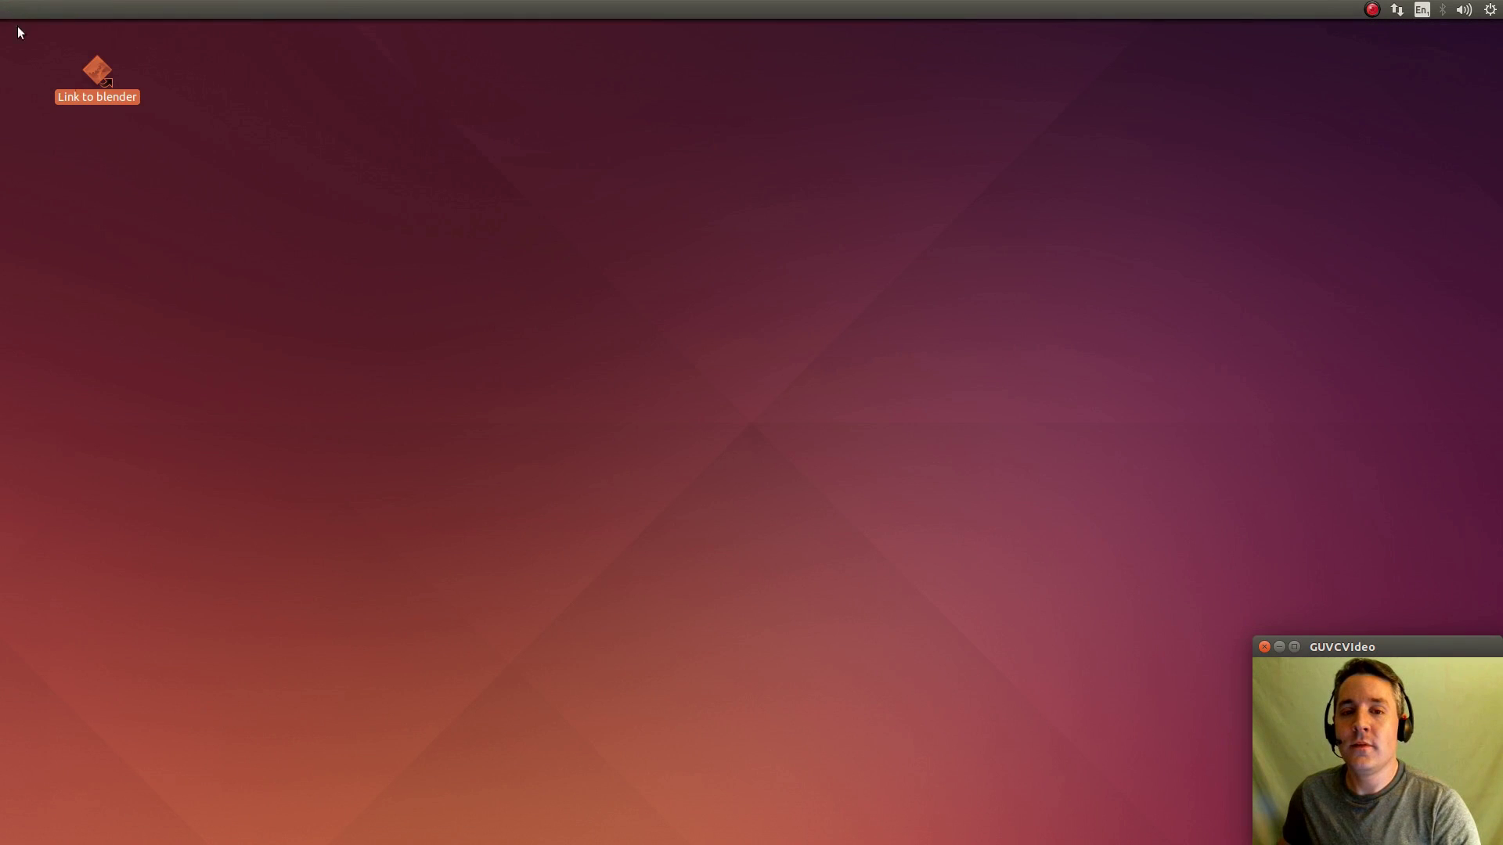
double_click(96, 69)
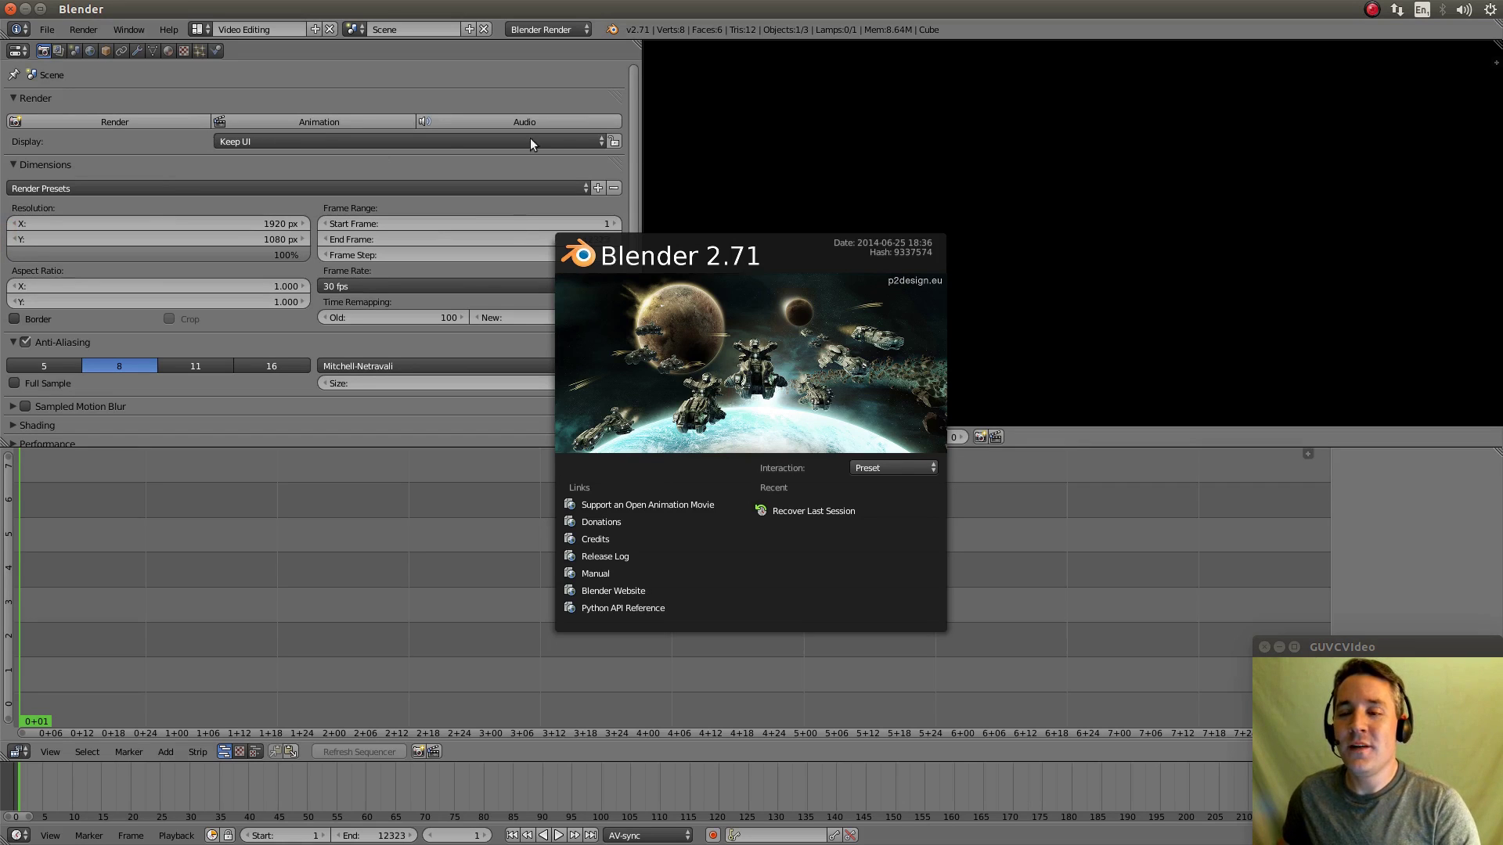
left_click(695, 136)
scroll(631, 124, "down", 1)
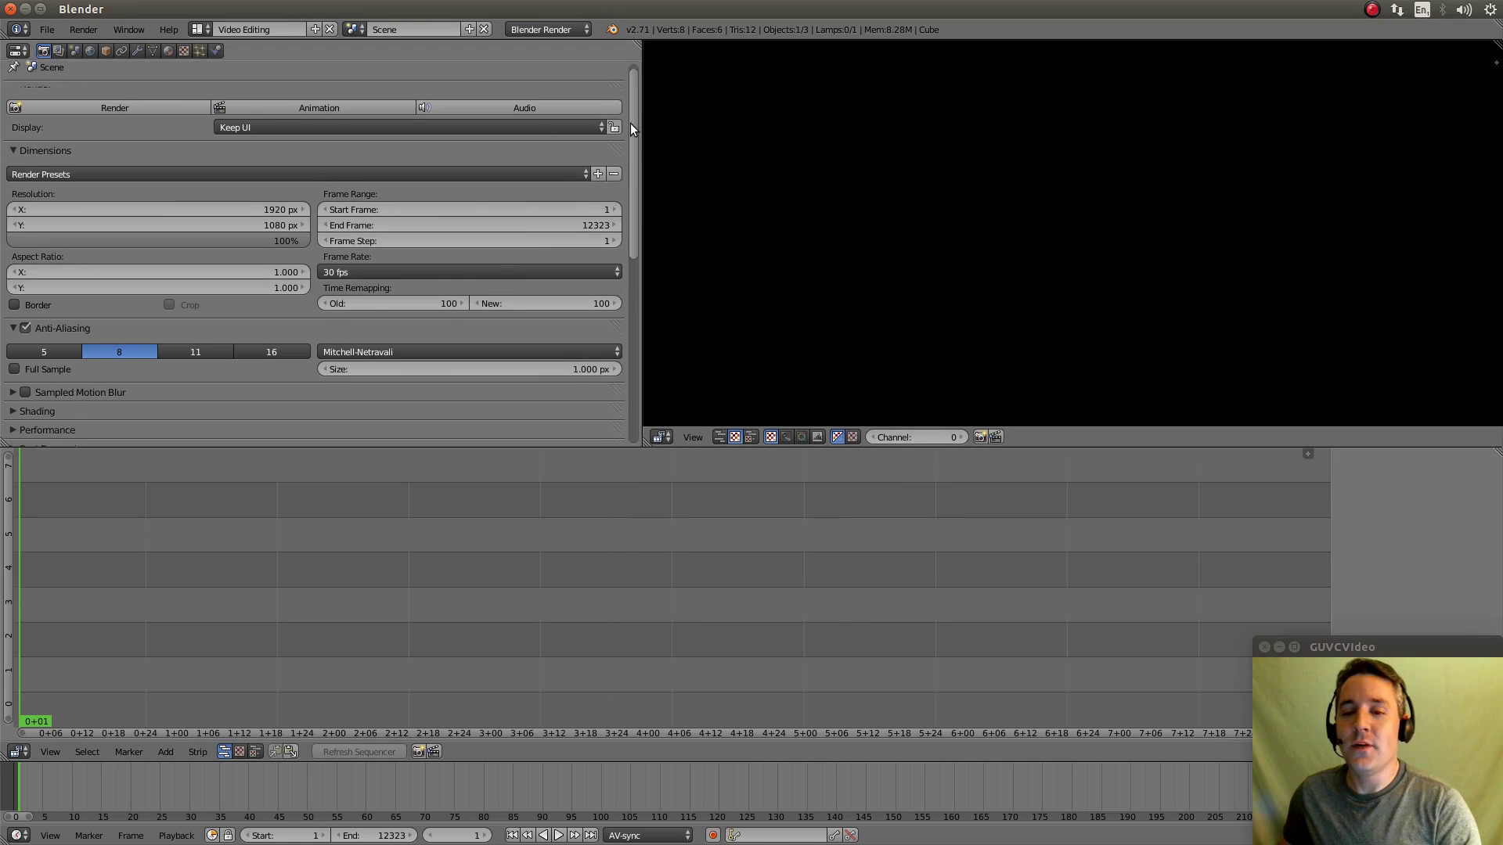
left_click_drag(631, 123, 659, 7)
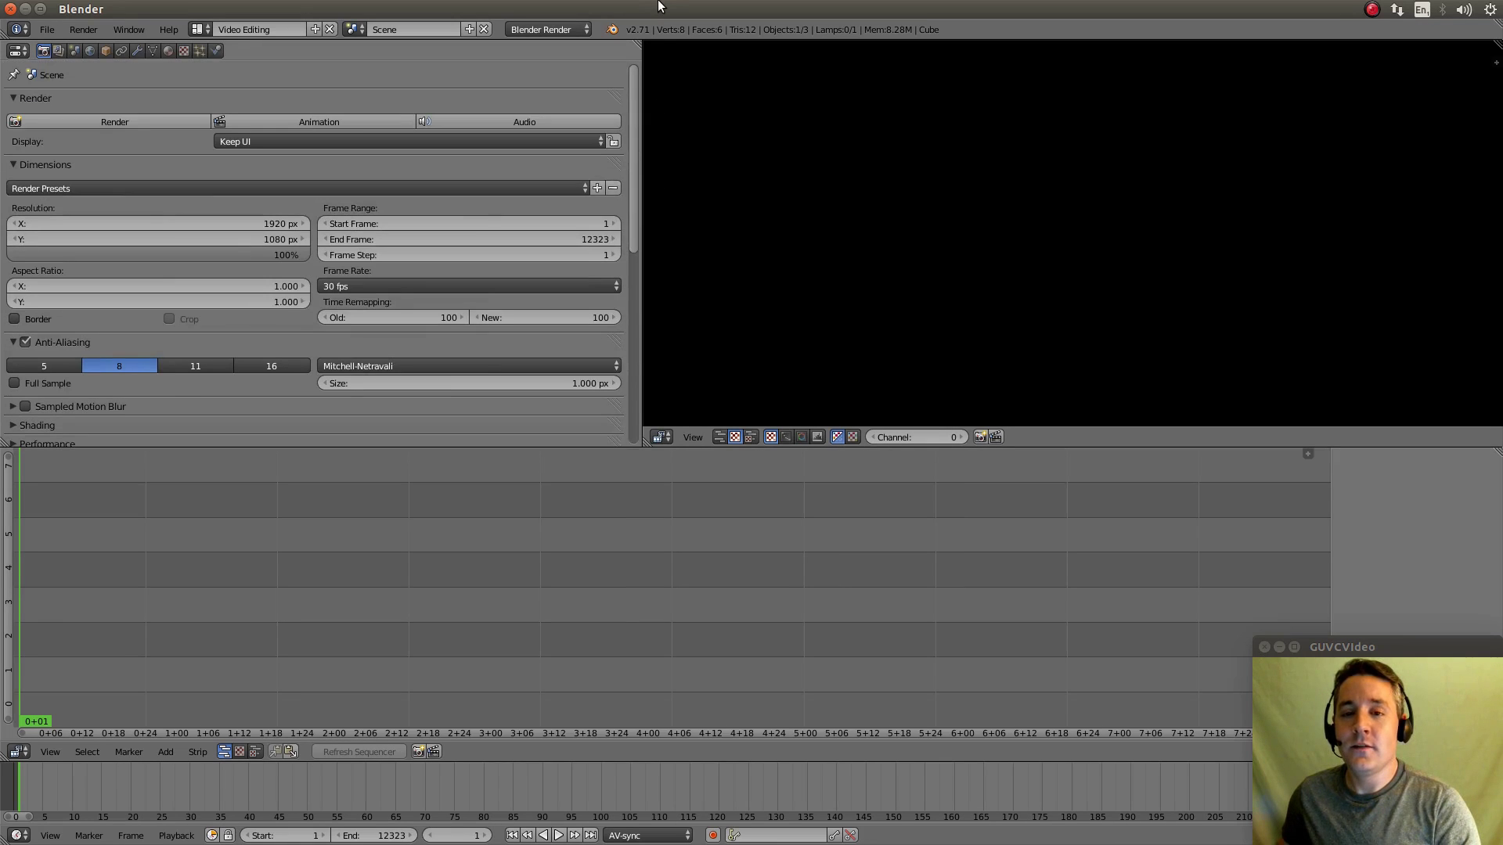
Step: Open File > User Preferences and switch to the System tab
left_click(49, 32)
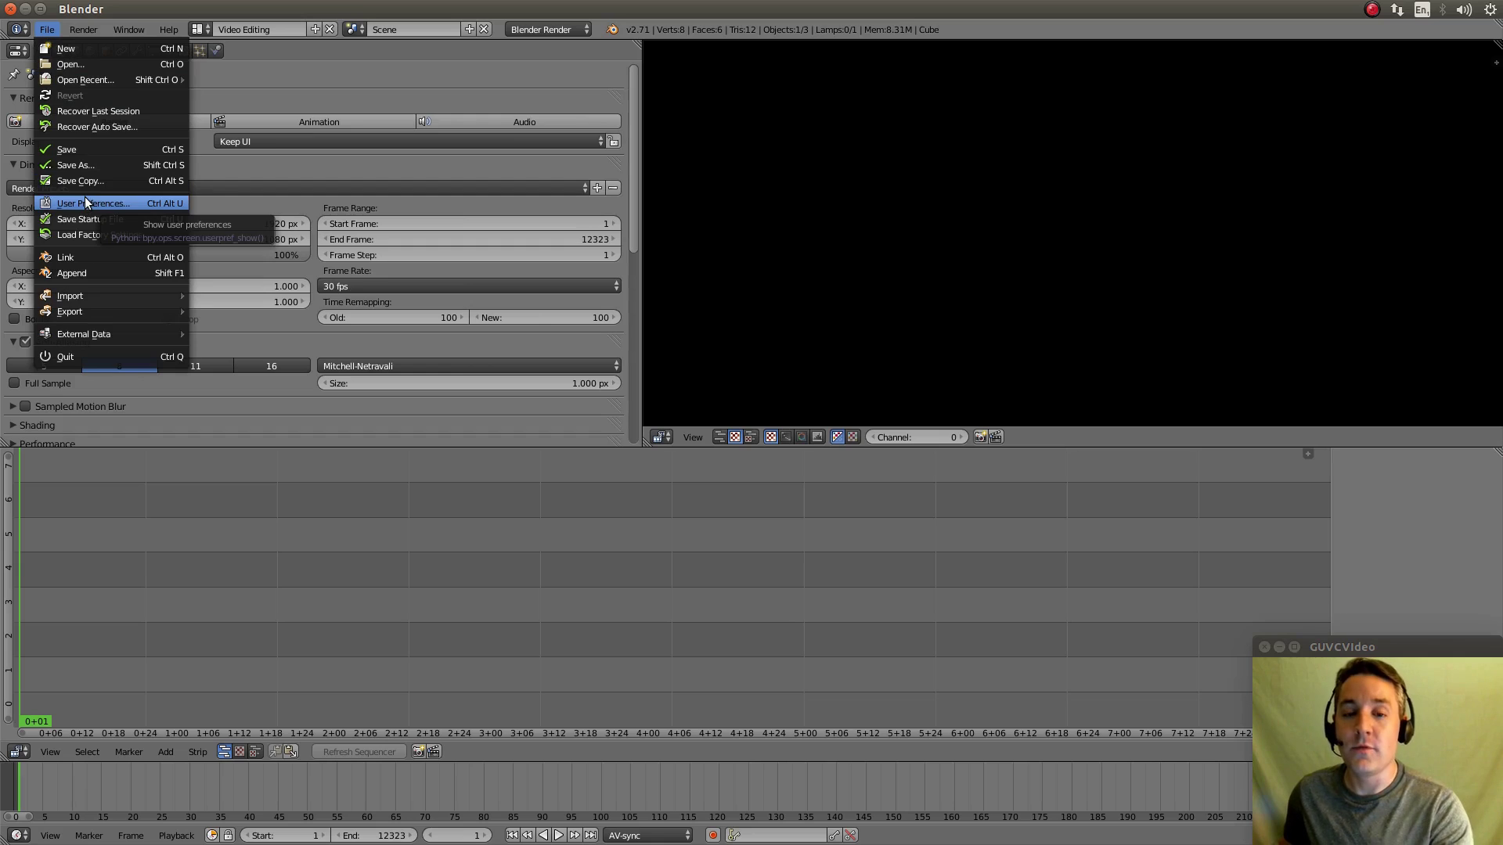
left_click(199, 102)
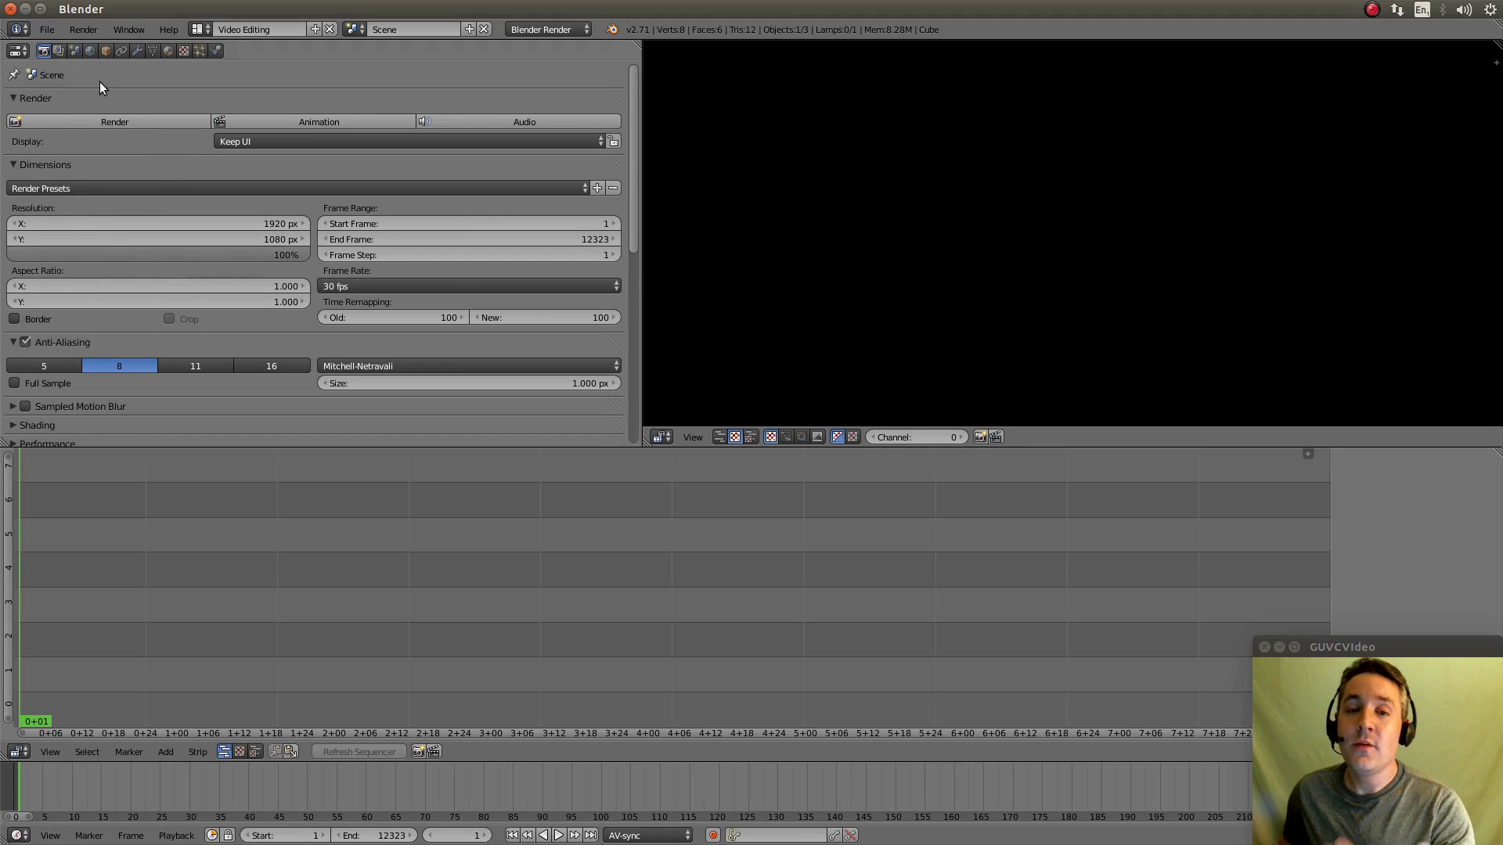
left_click(43, 31)
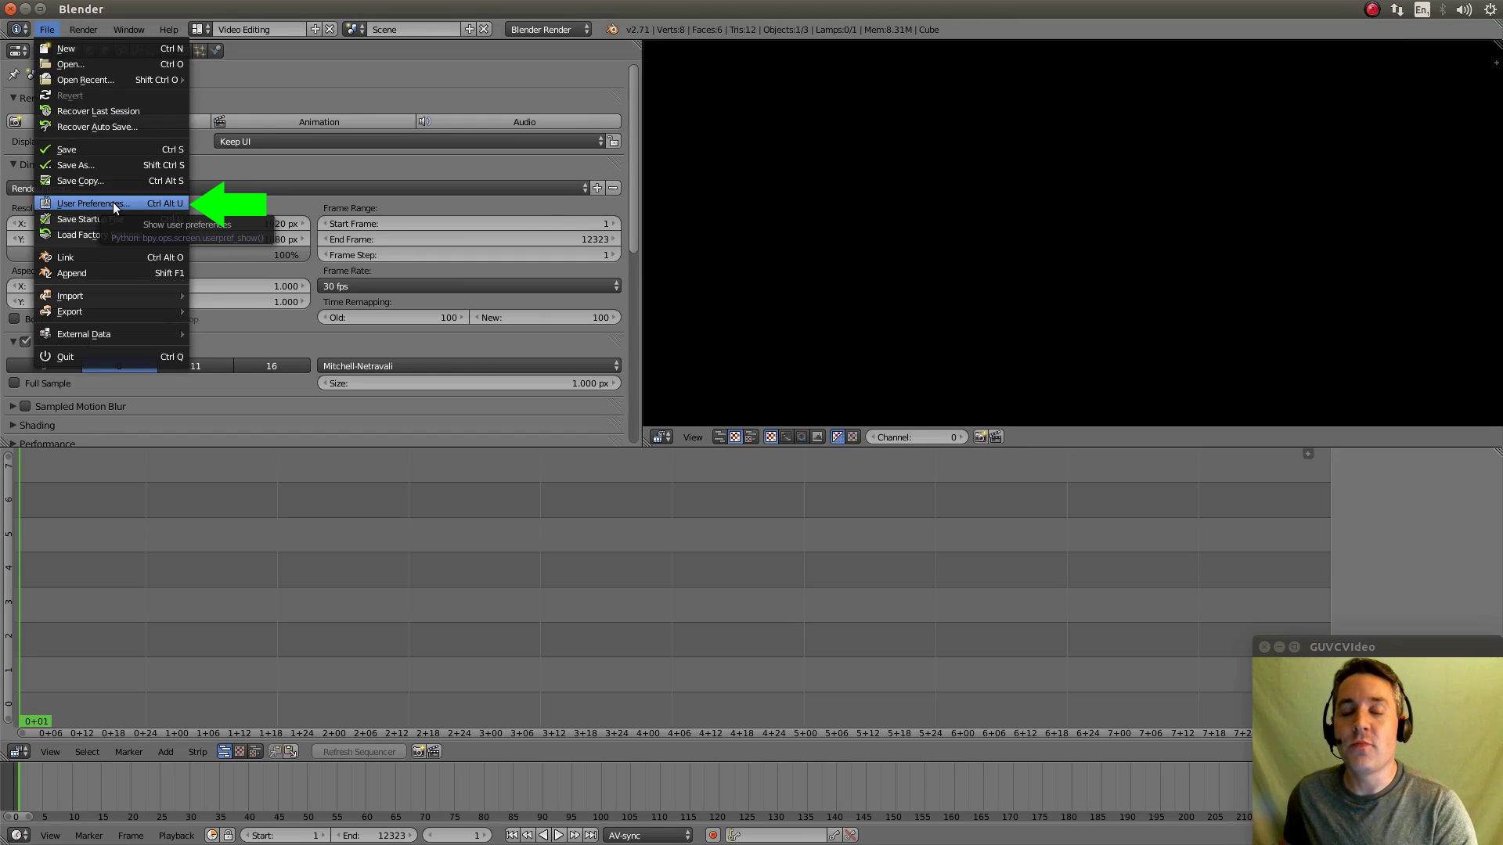
left_click(113, 203)
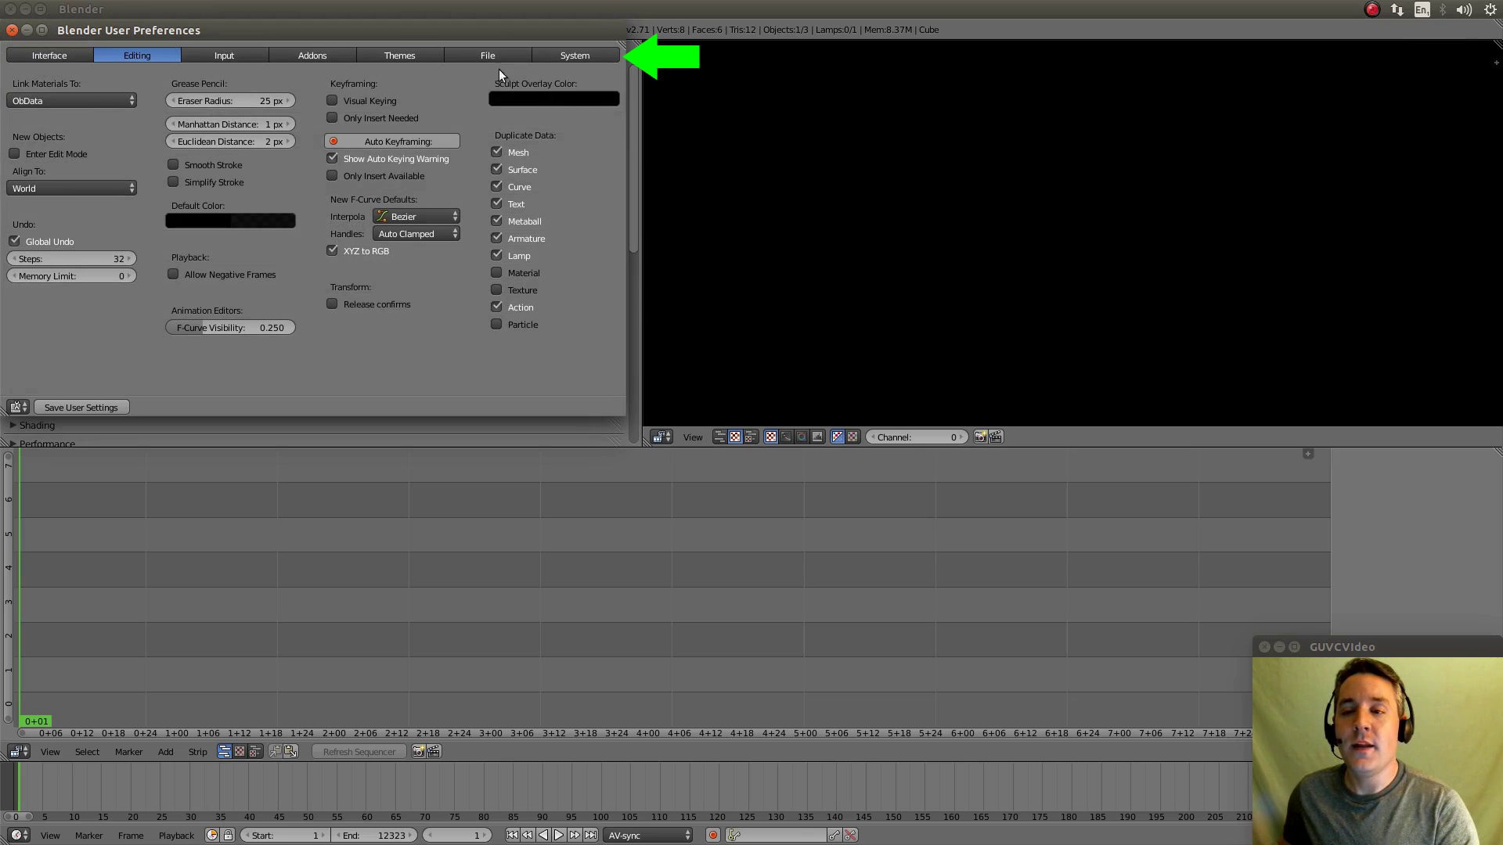
left_click(571, 55)
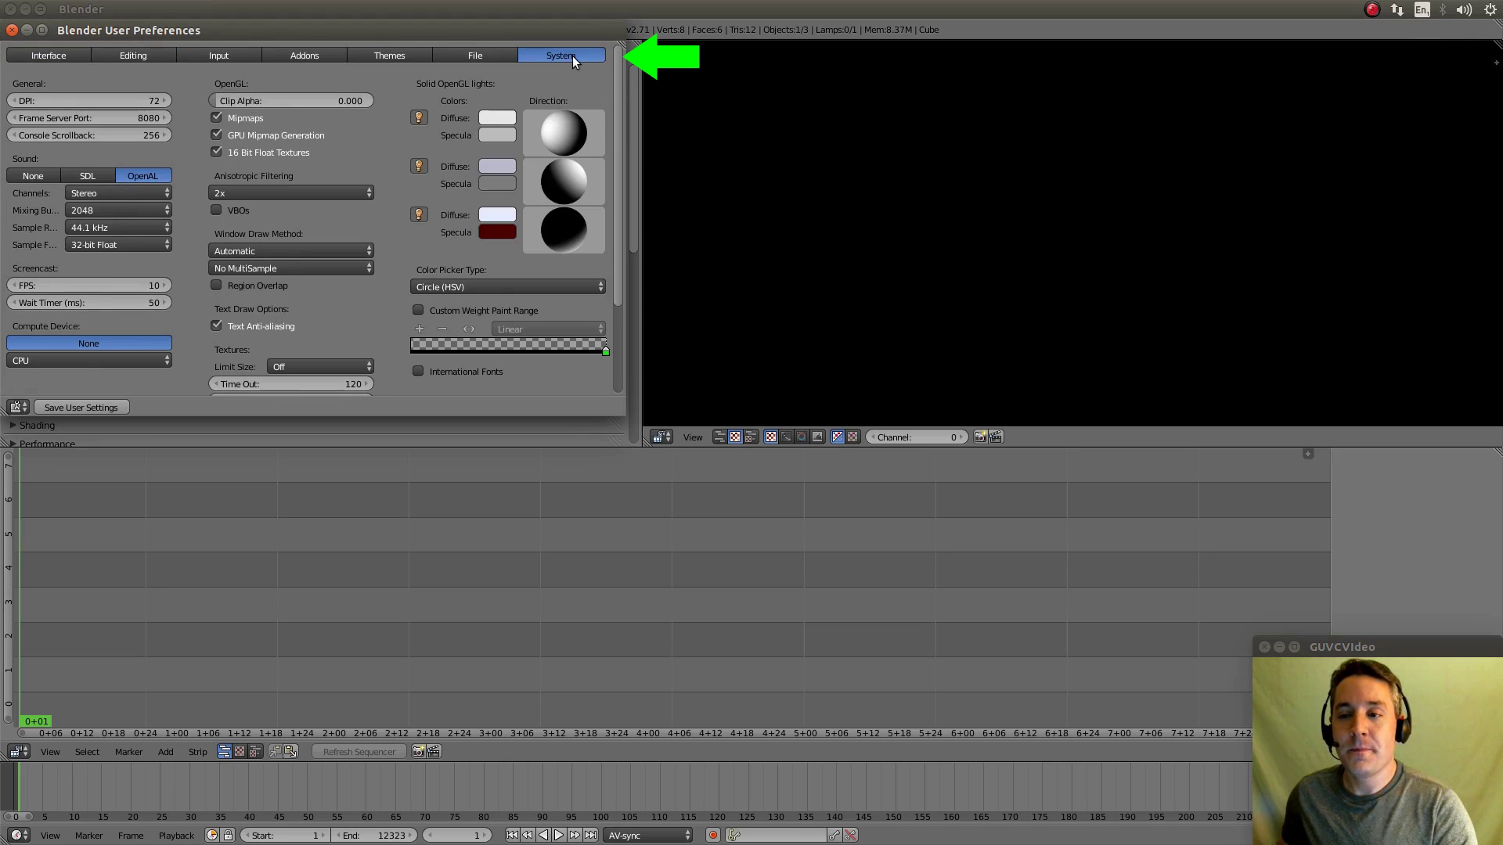
Step: Scroll the System settings and drag Sequencer Prefetch Frames from 0 up to 500
left_click_drag(617, 119, 617, 220)
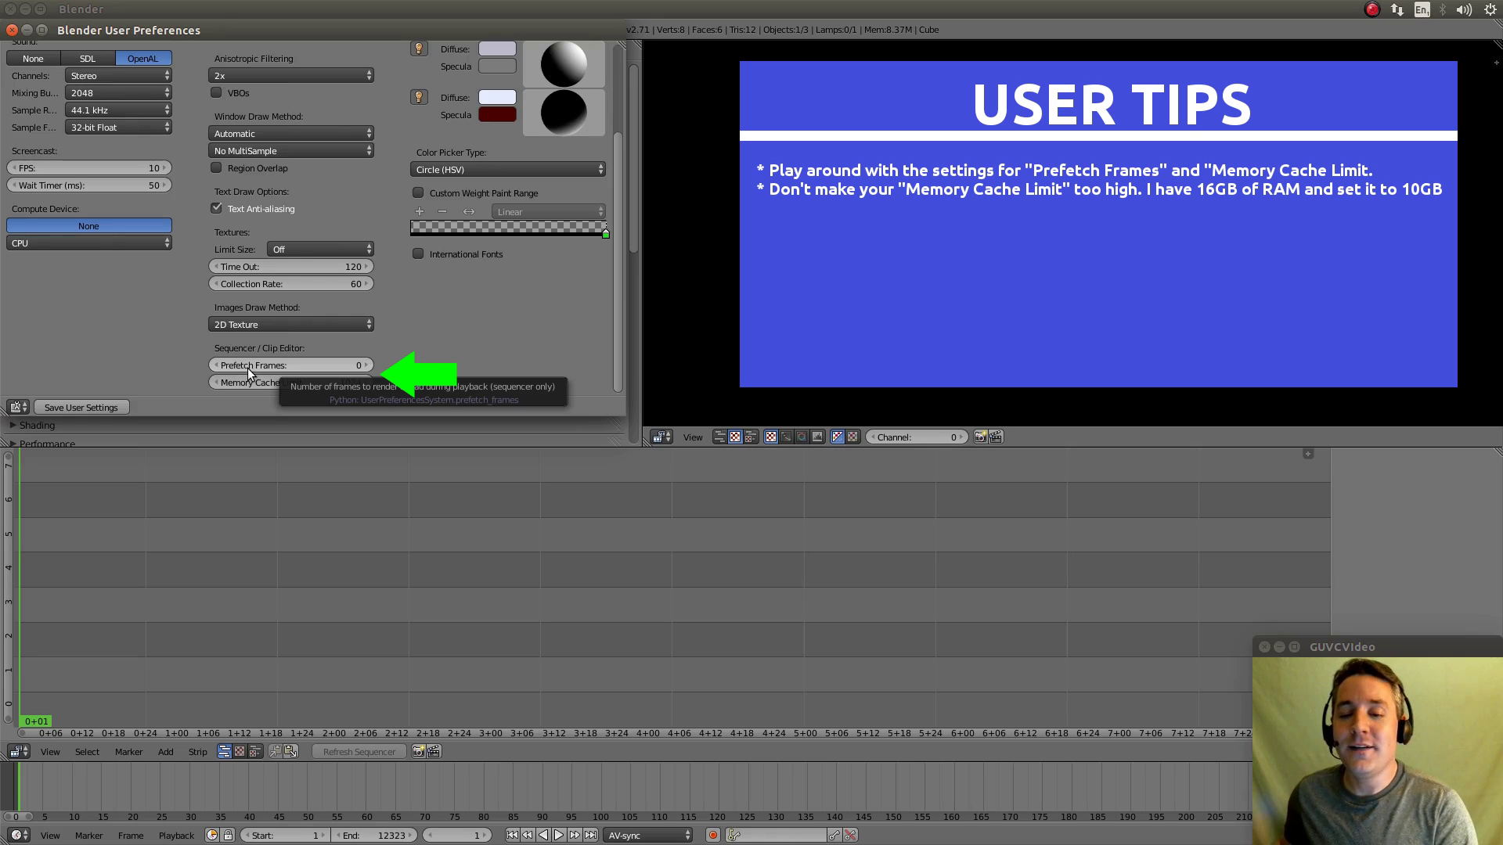
mouse_move(248, 368)
left_mouse_down()
mouse_move(313, 368)
mouse_move(247, 367)
left_mouse_up()
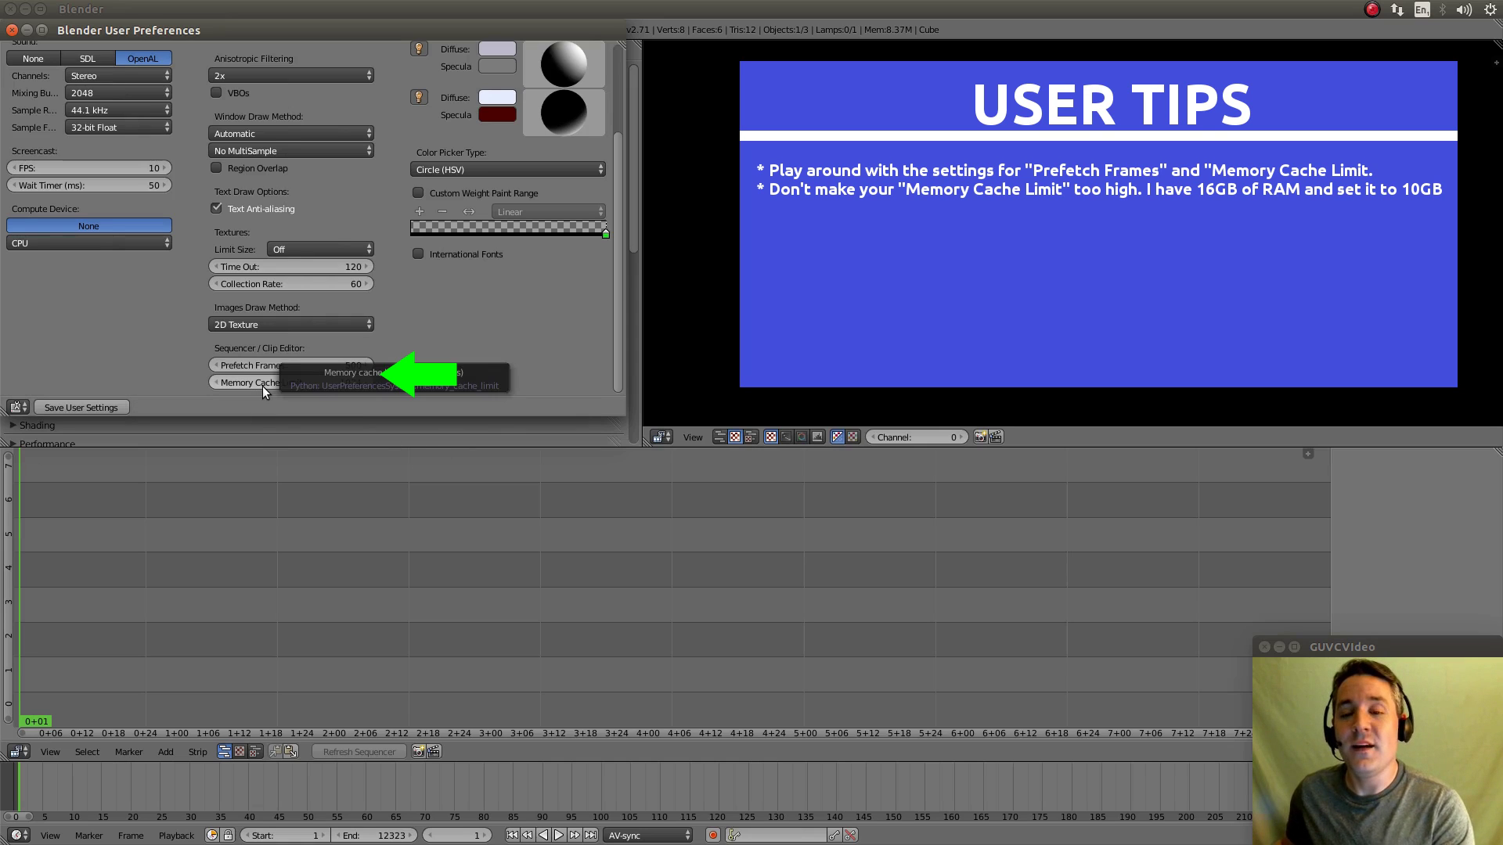
Step: Drag the Memory Cache Limit up from 1024 until it reads exactly 10000
left_click_drag(256, 382, 314, 382)
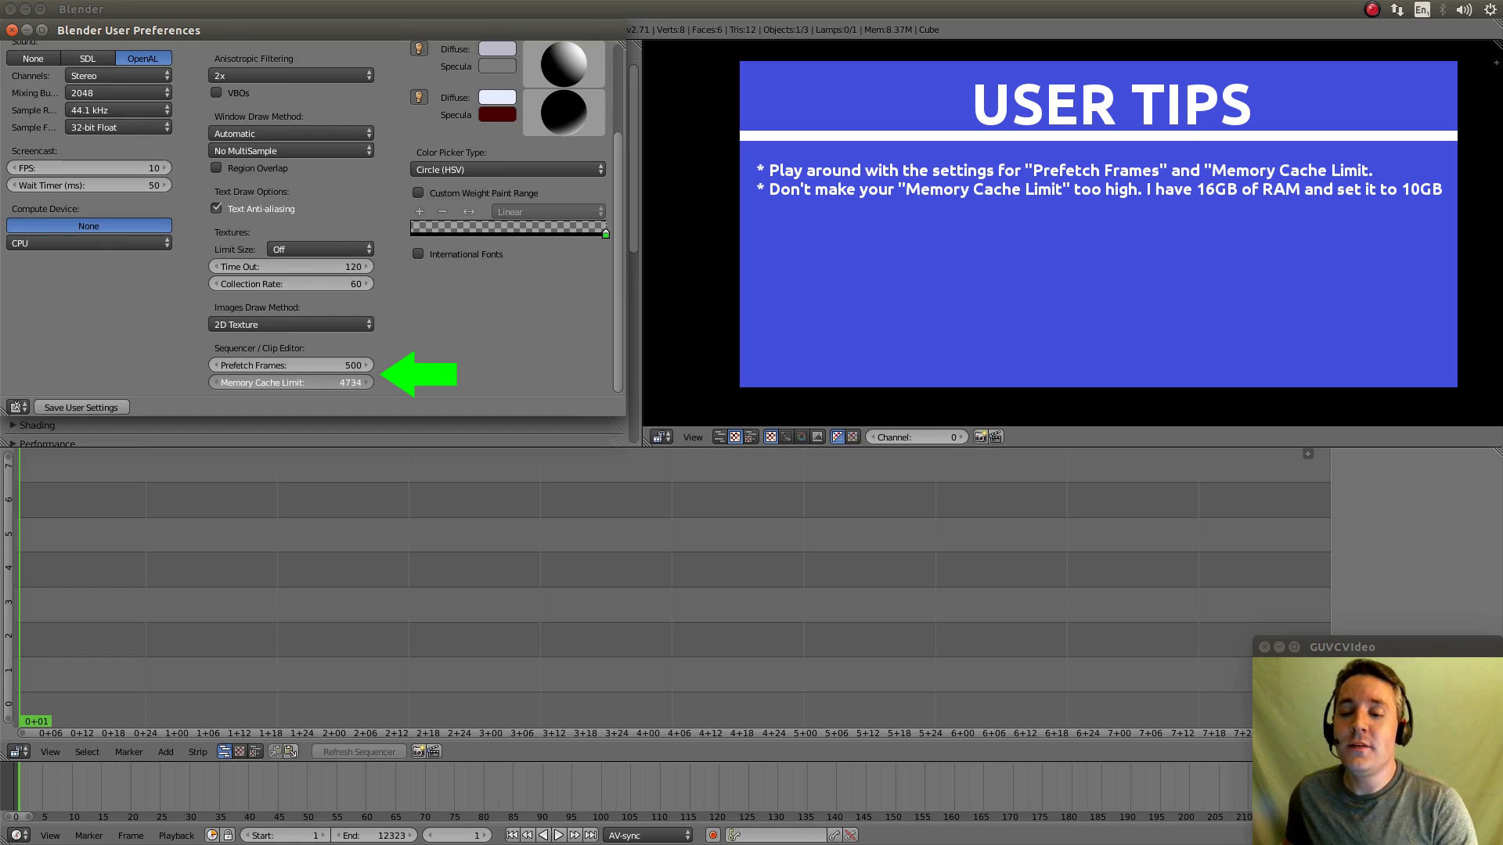
left_click_drag(320, 381, 326, 382)
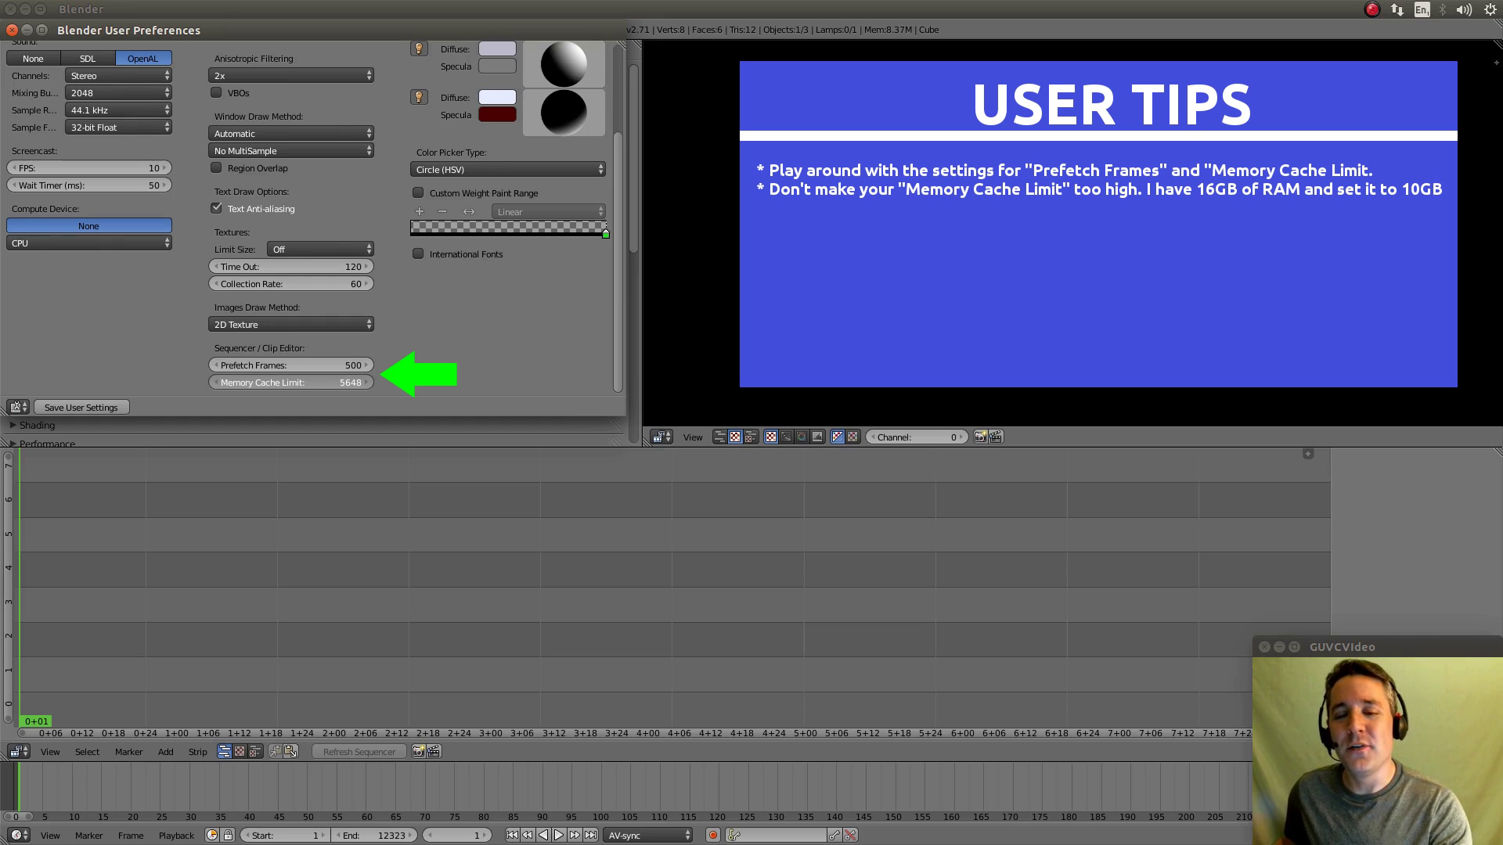
left_click_drag(325, 382, 332, 382)
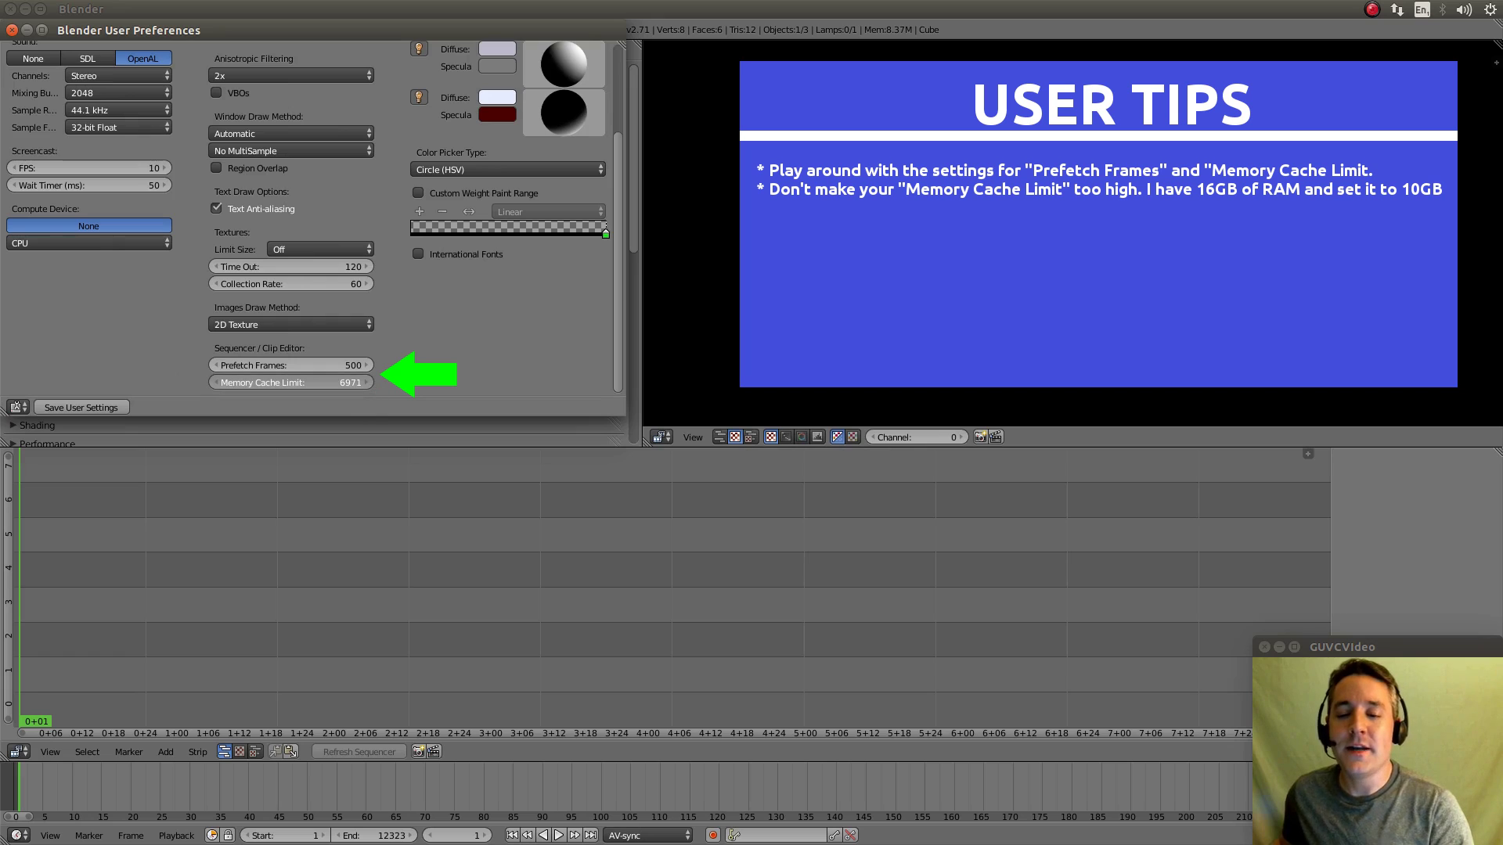
left_click_drag(331, 382, 342, 382)
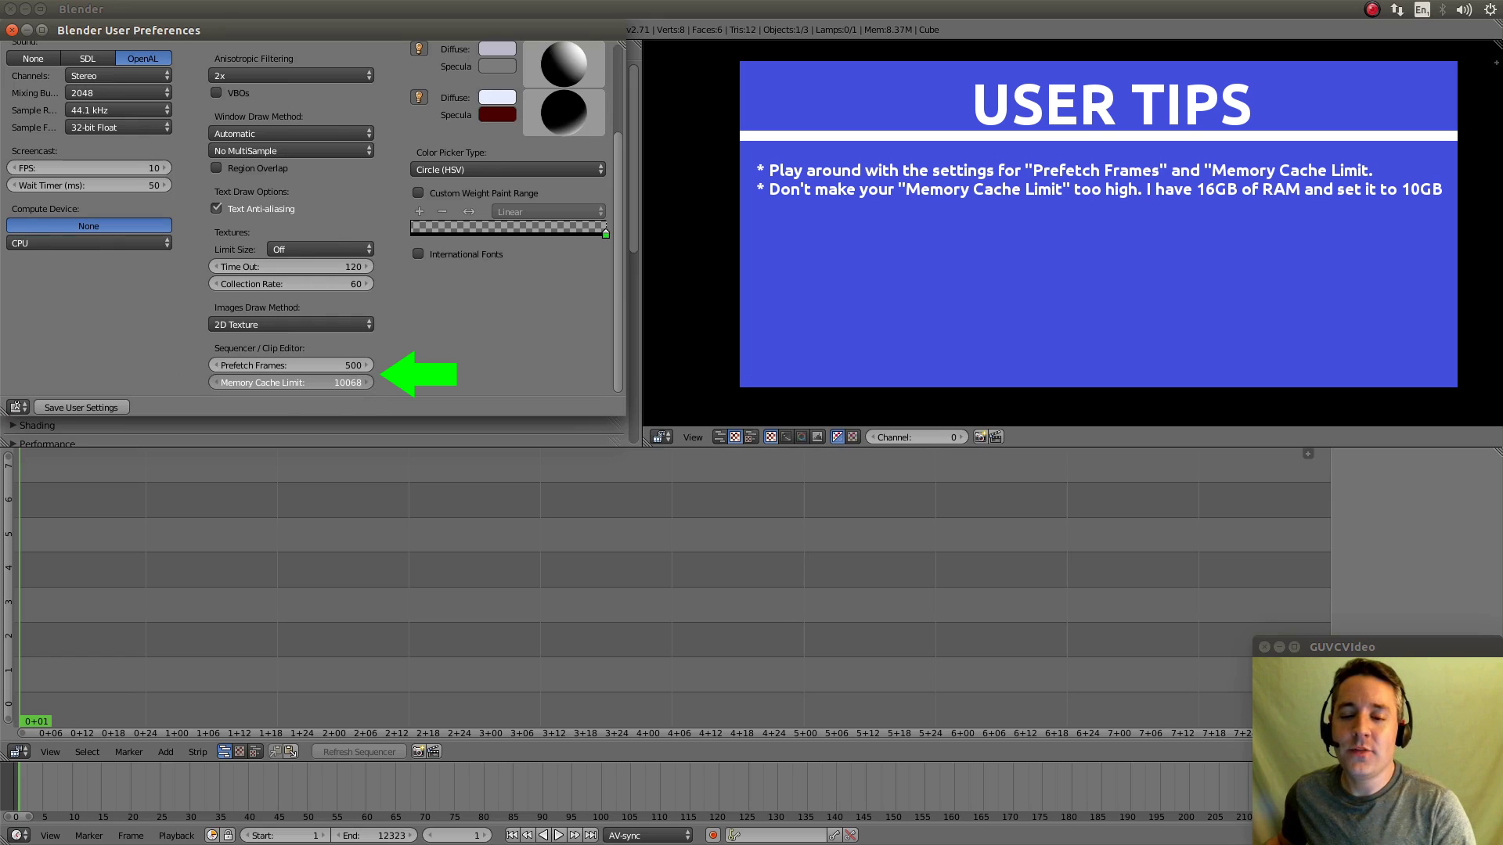
left_click_drag(341, 382, 340, 382)
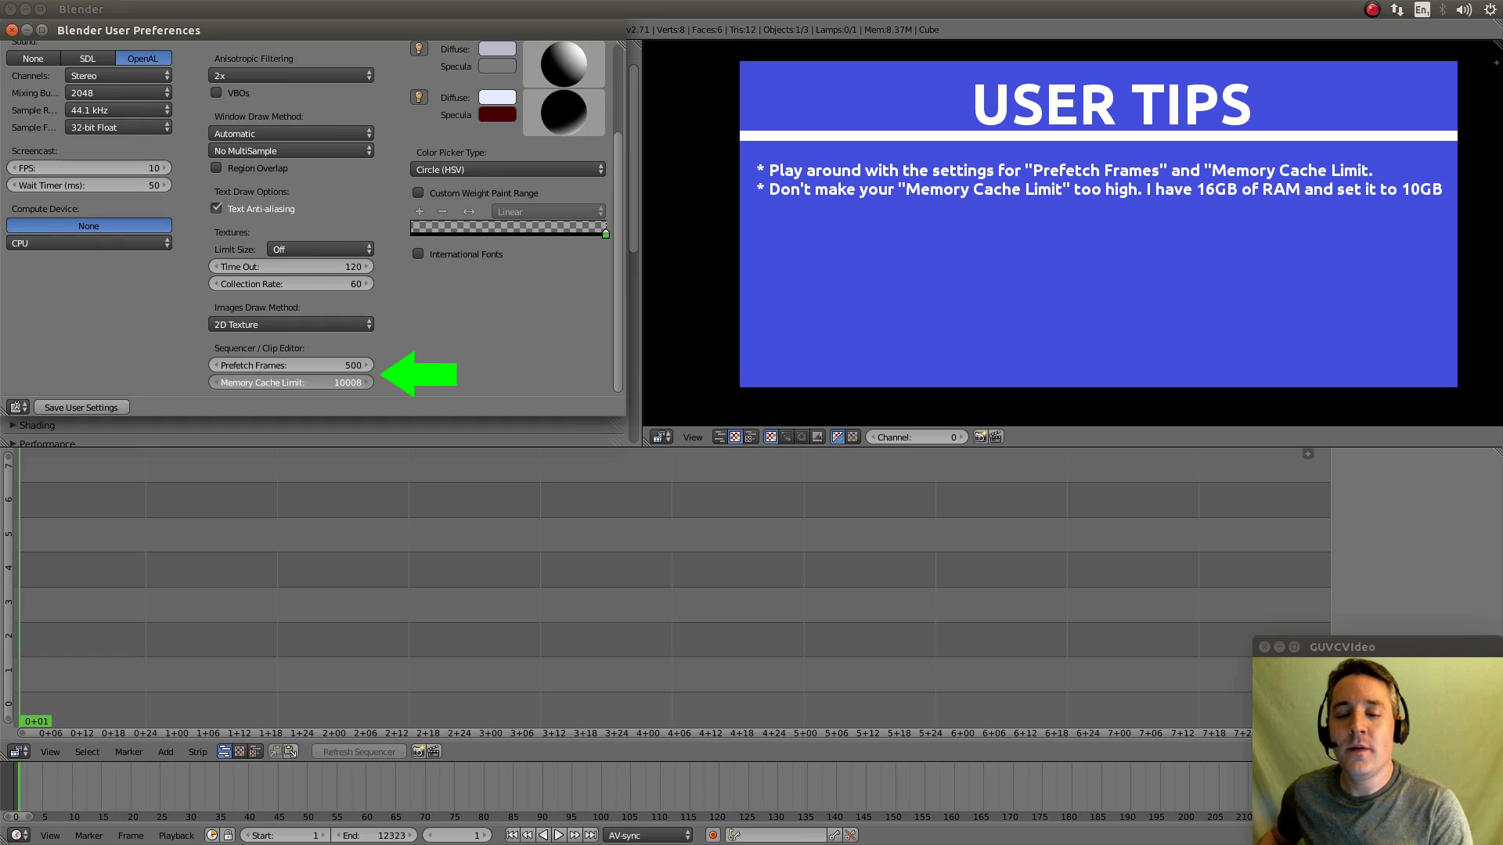
left_click_drag(381, 382, 380, 378)
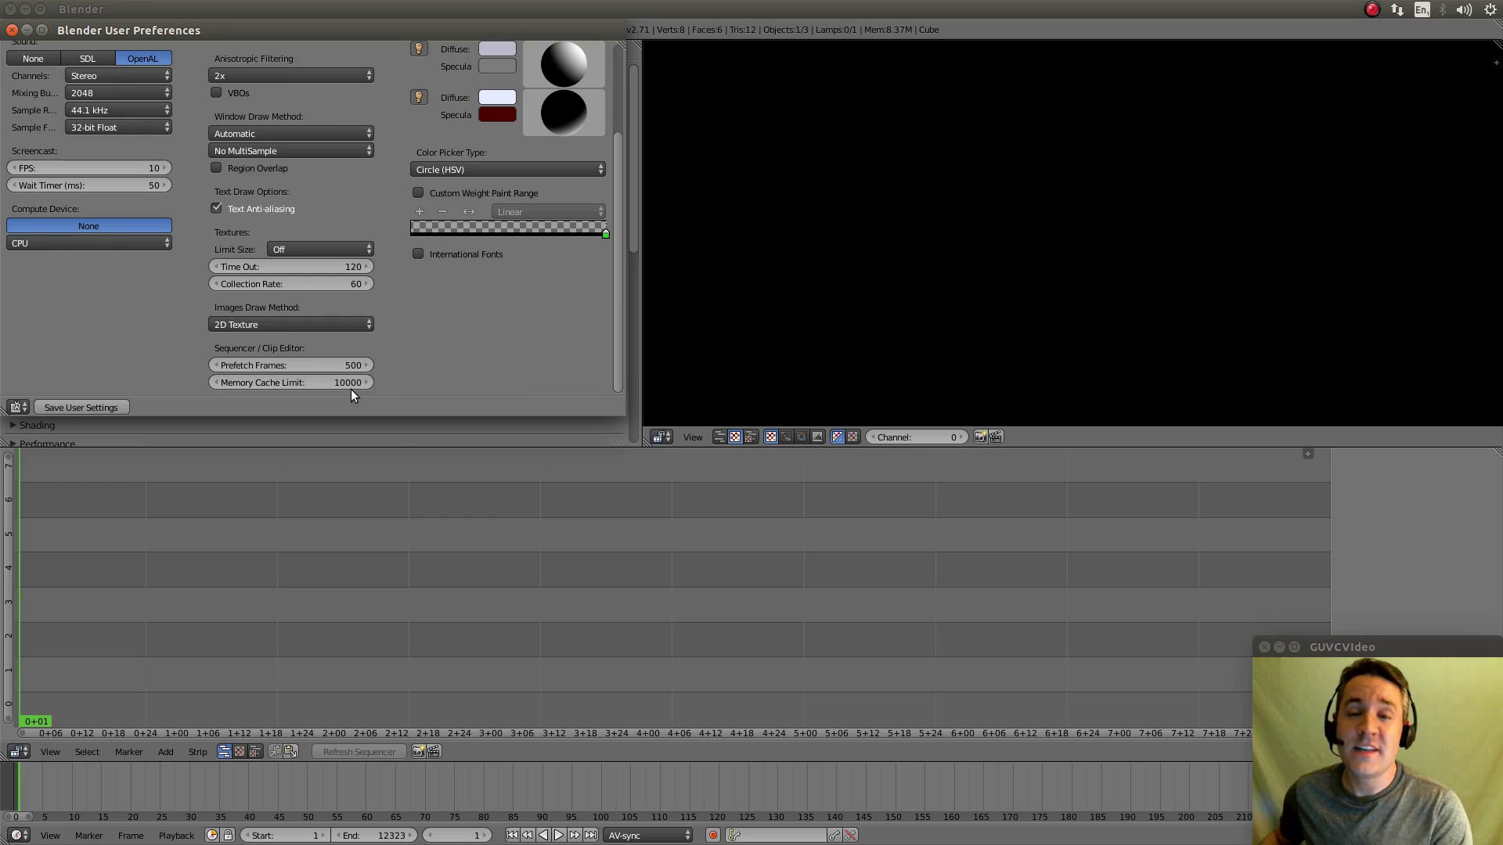
Step: Save the user settings and close the User Preferences window
left_click(97, 405)
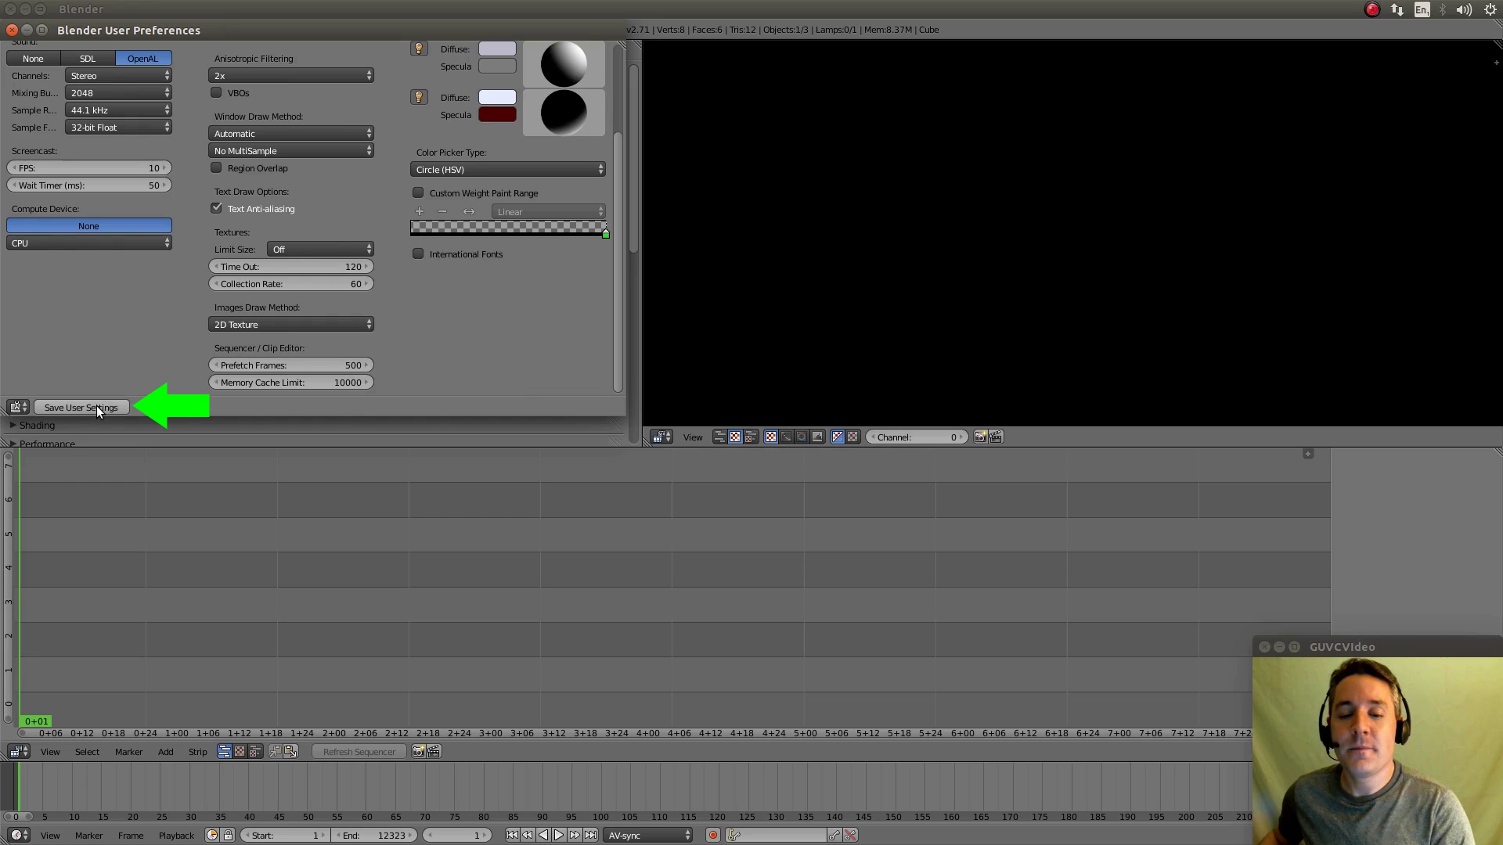
left_click(12, 31)
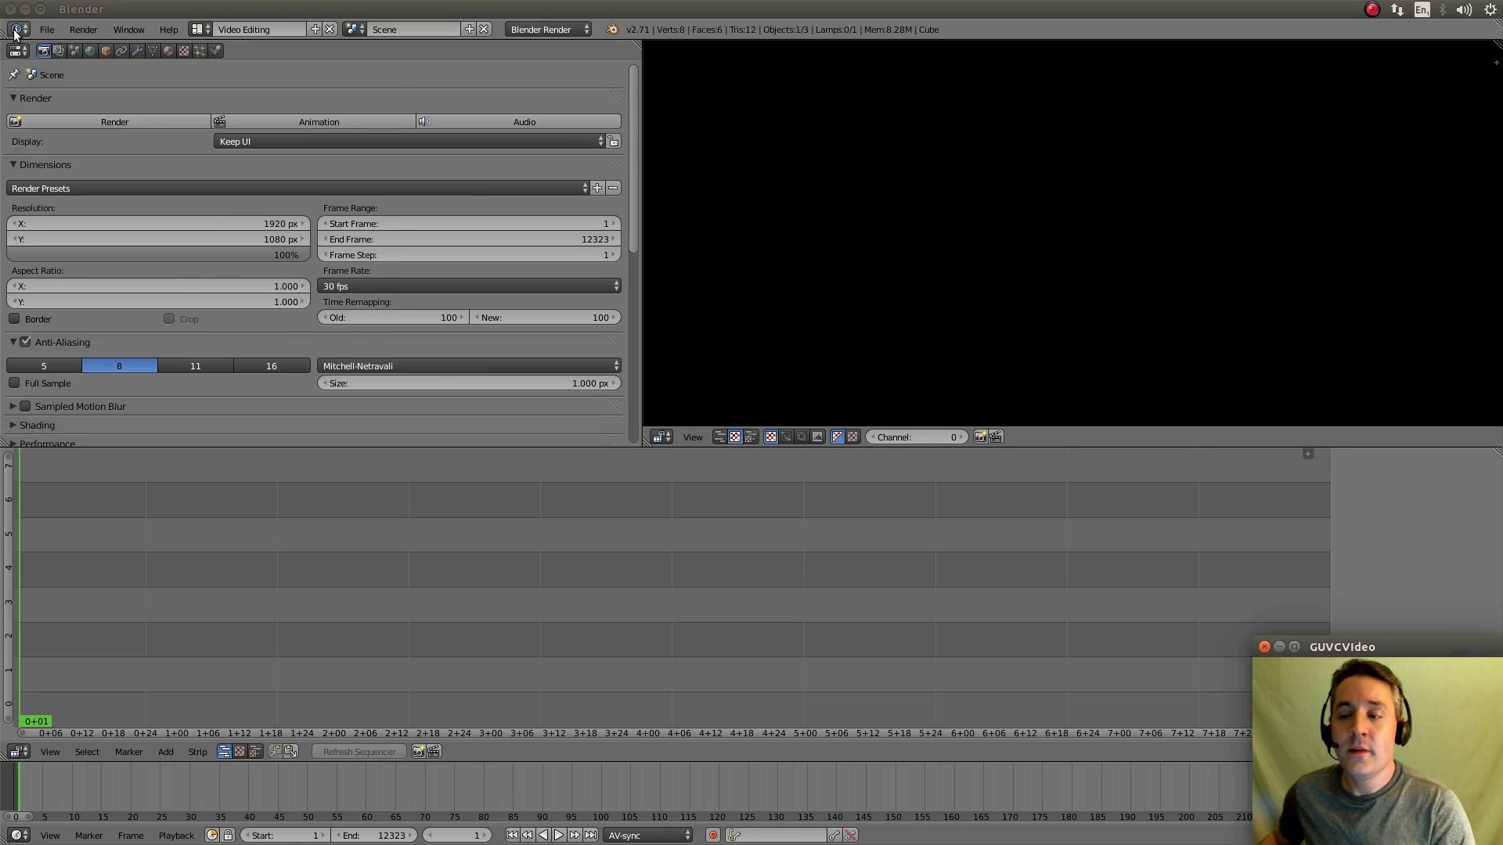